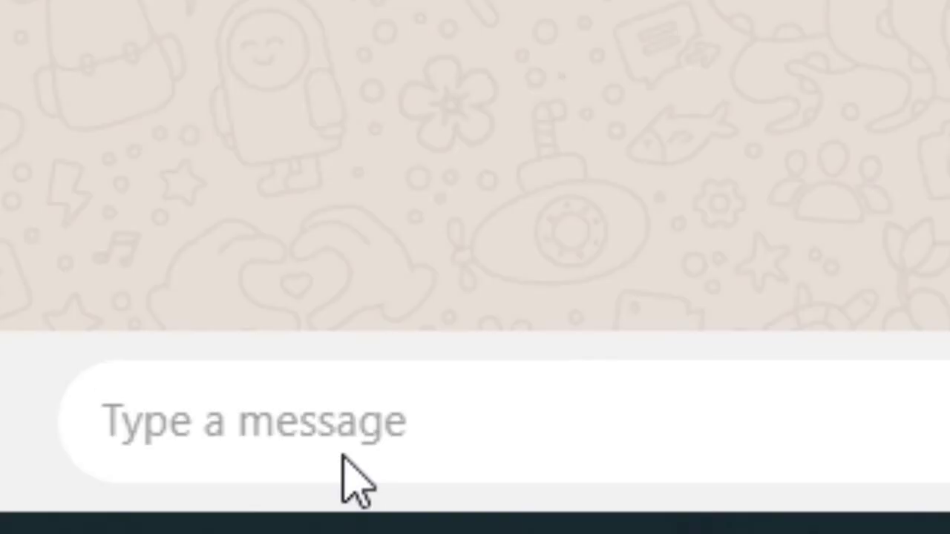
Step: Send the chat message KELULUSANIPS# followed by the student's NISN to request the graduation results as text
type("KELULUSAN")
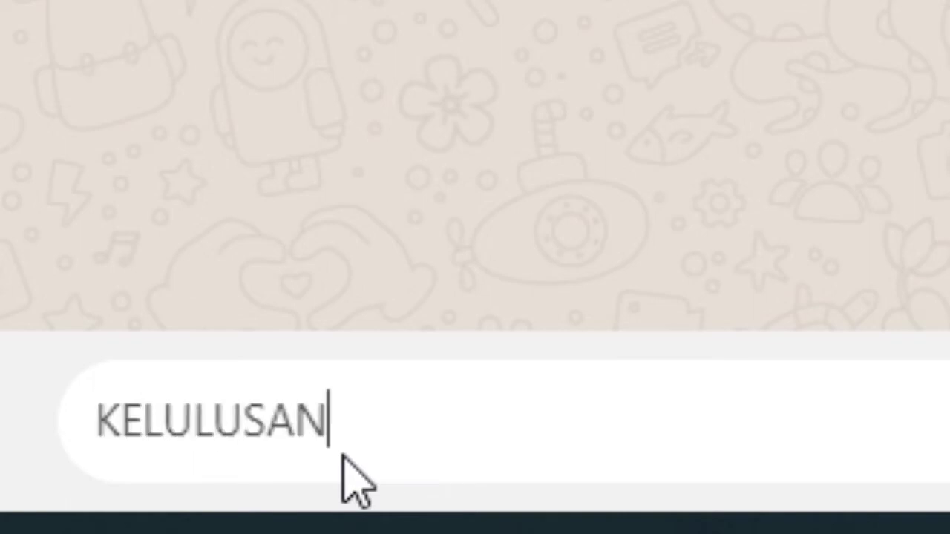
type("IPS")
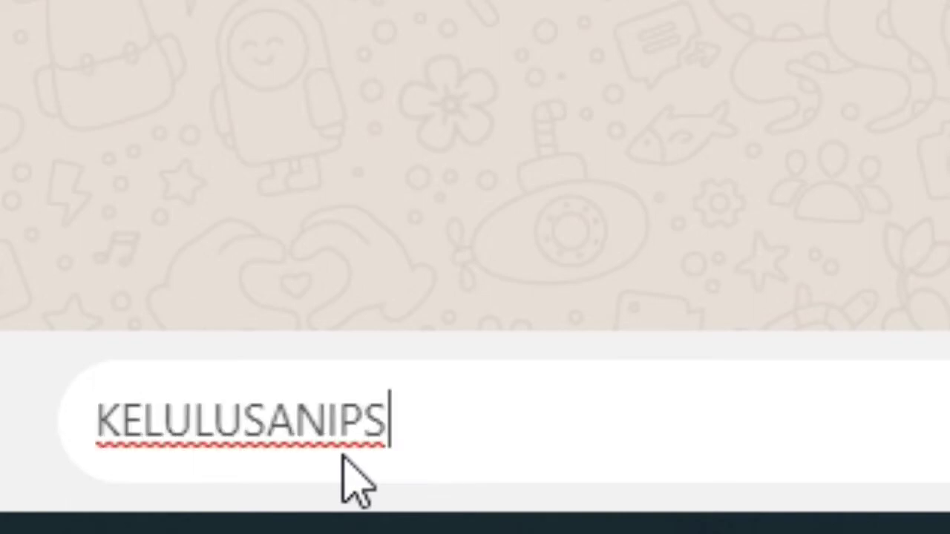
type("#")
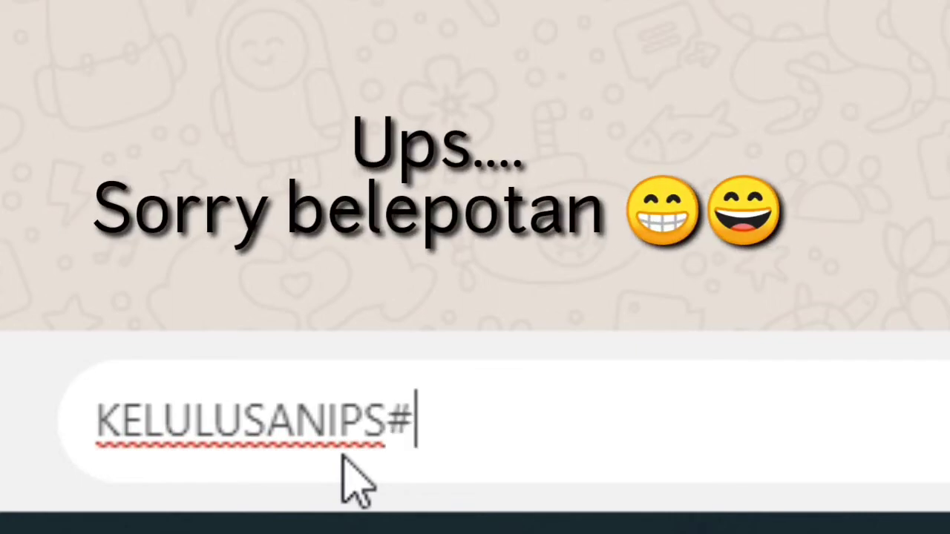
type("0")
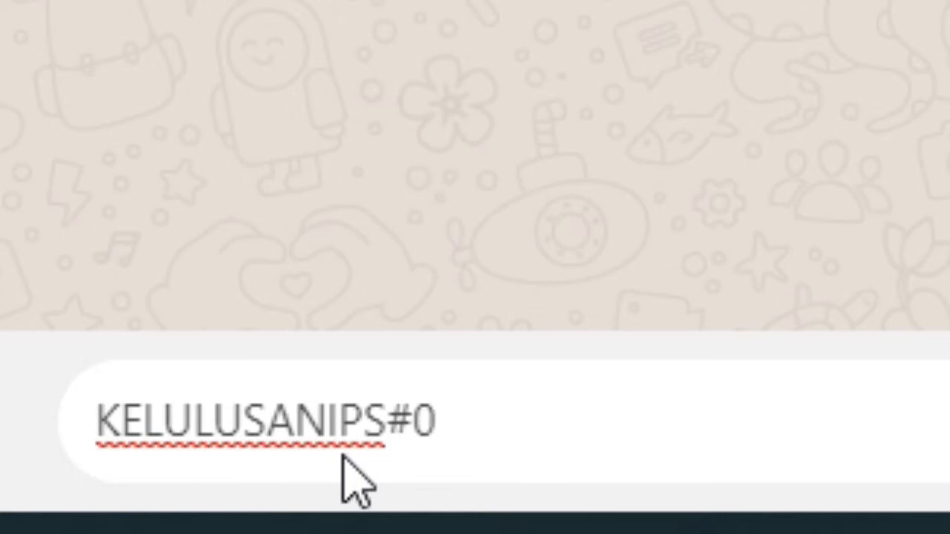
type("0123")
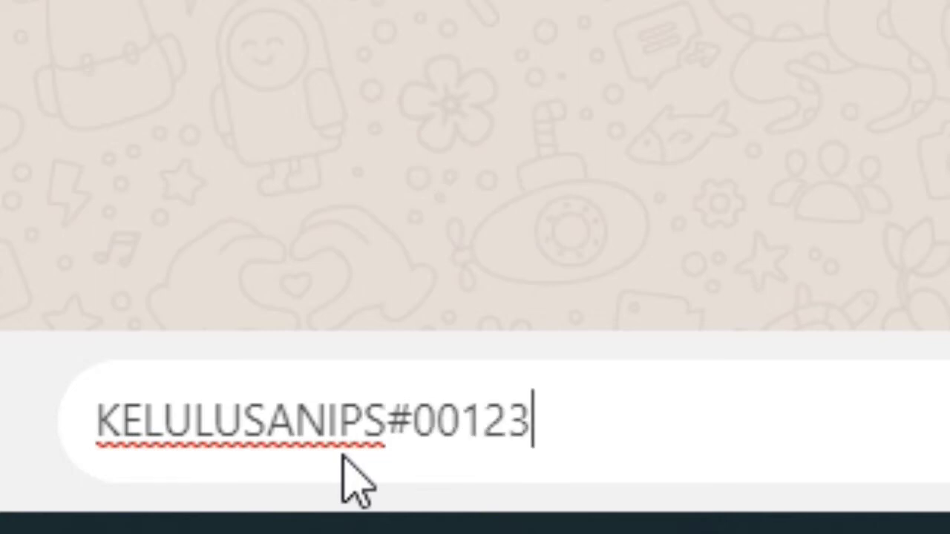
key("Return")
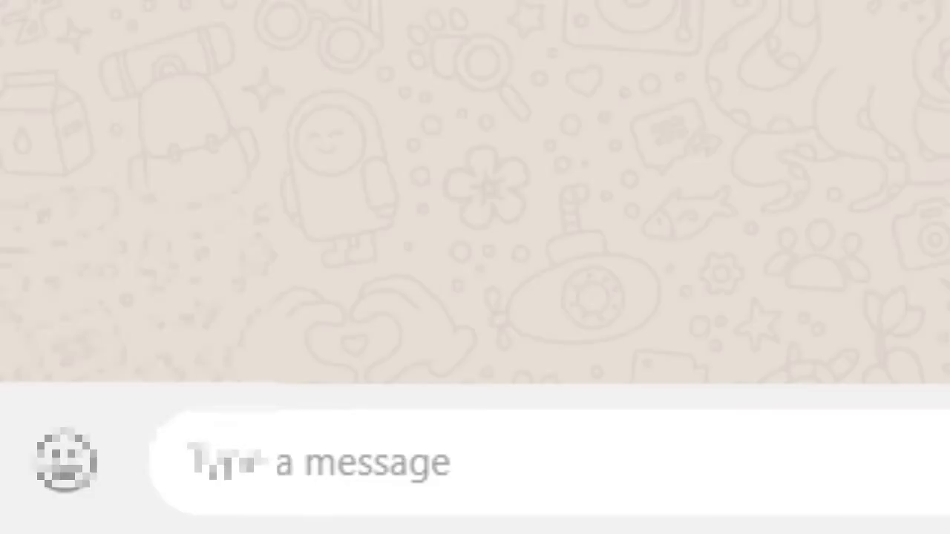
Step: Send the chat message SKLIPS# followed by the student's NISN to request the graduation letter as a PDF
type("SK")
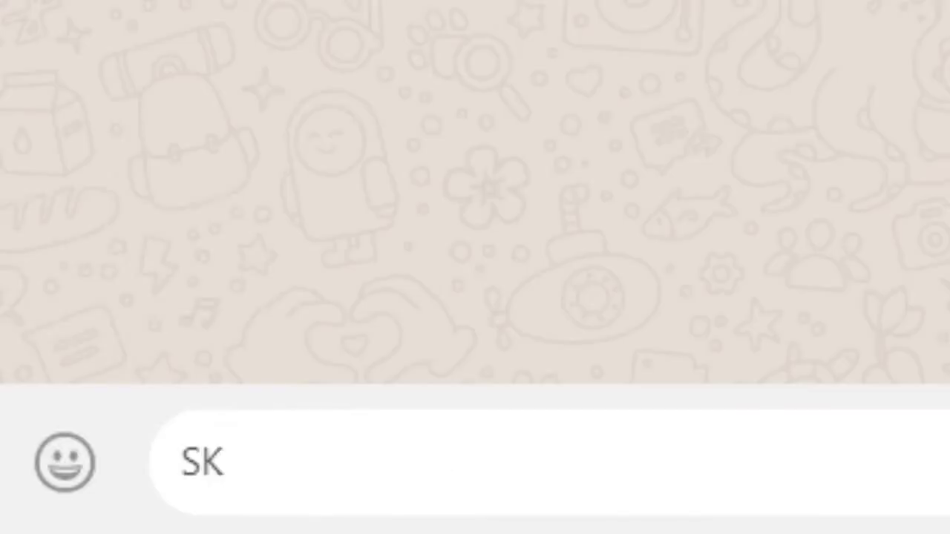
type("LIPS#")
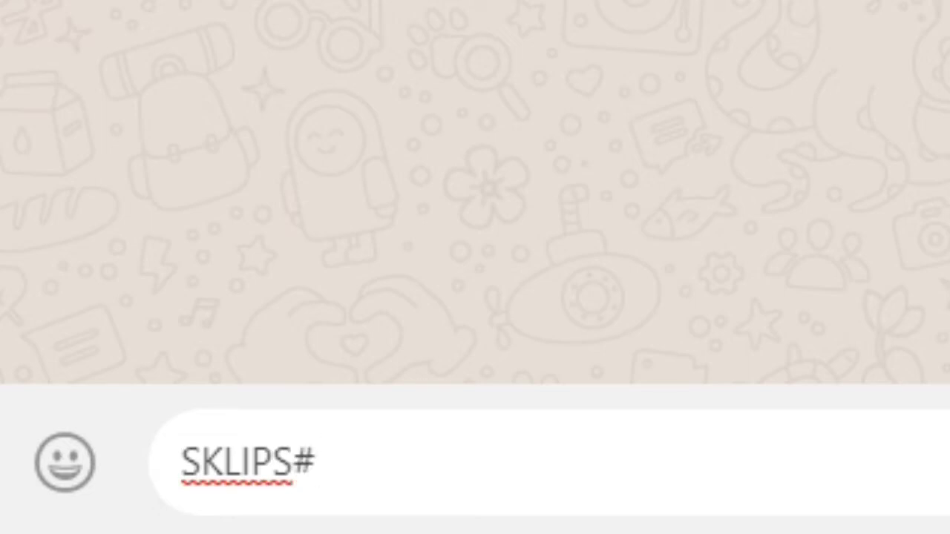
type("0")
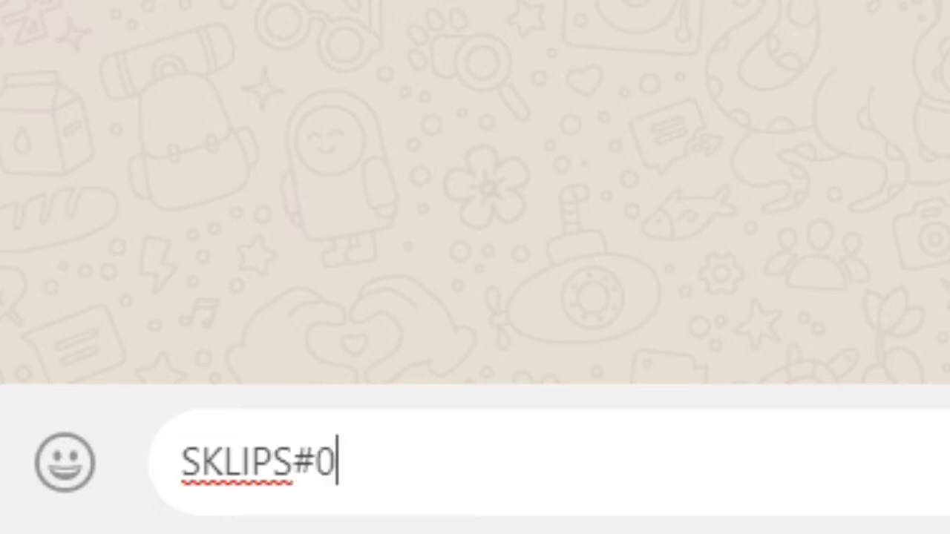
type("0123")
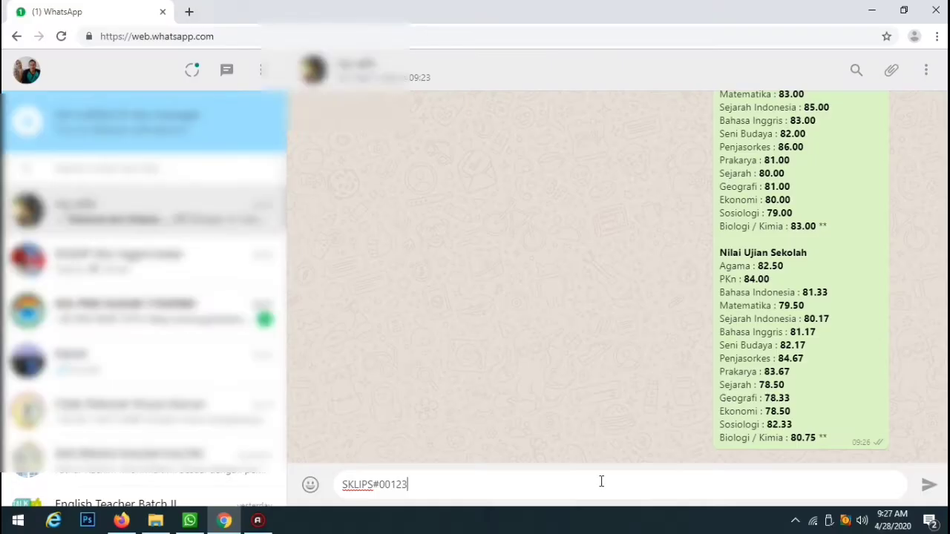
key("Return")
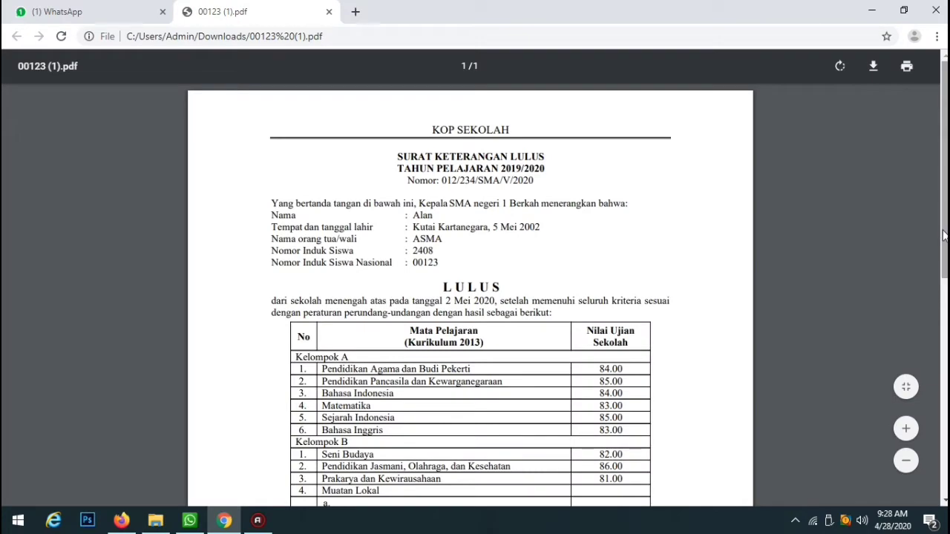
Step: Look through the downloaded graduation letter PDF with its heading enlarged, and return to the WhatsApp chat
left_click_drag(944, 234, 944, 245)
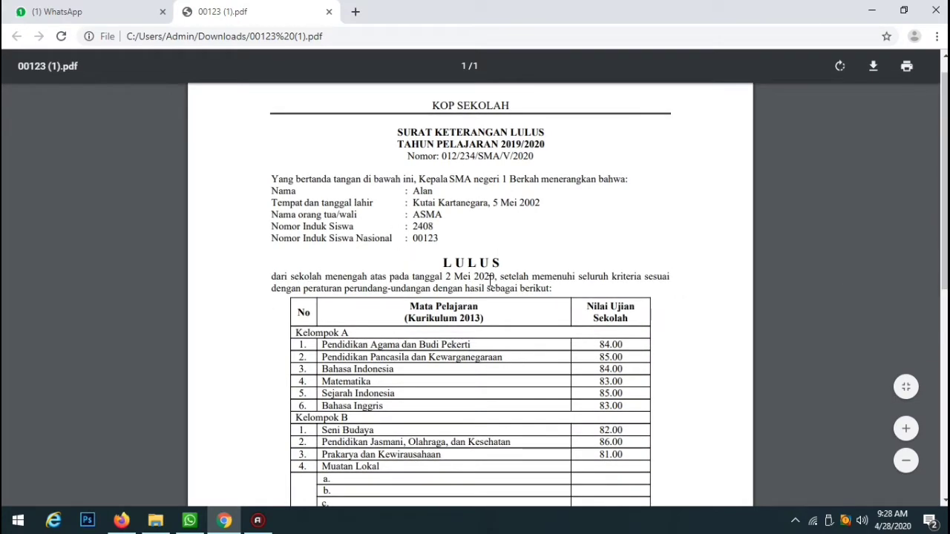
scroll(489, 284, "up", 5)
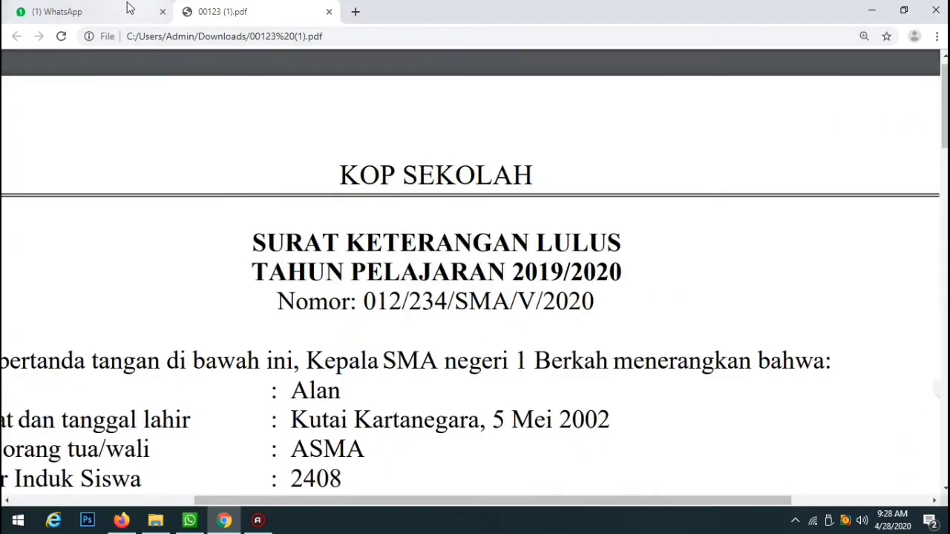
left_click(130, 7)
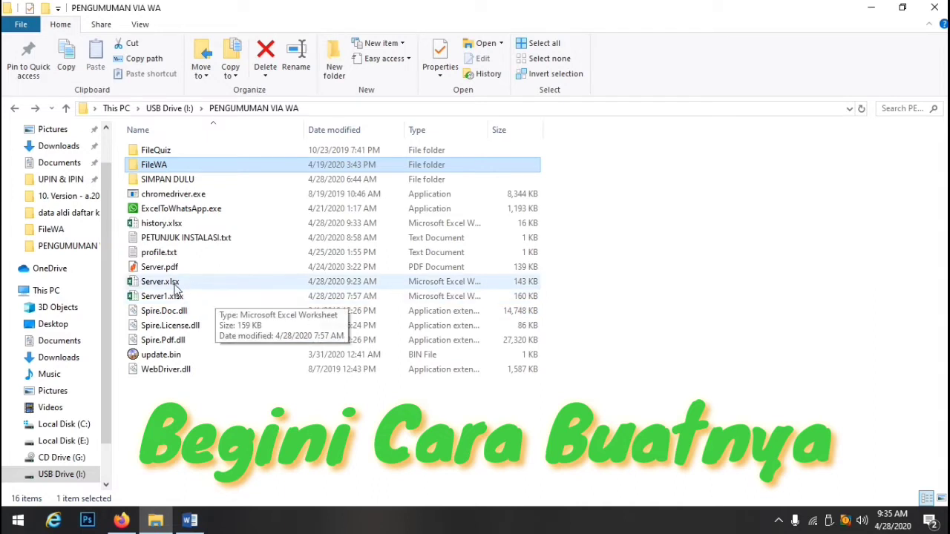
Step: Open Server.xlsx from the PENGUMUMAN VIA WA folder in Excel and dismiss the missing add-in message
left_click(171, 282)
double_click(172, 284)
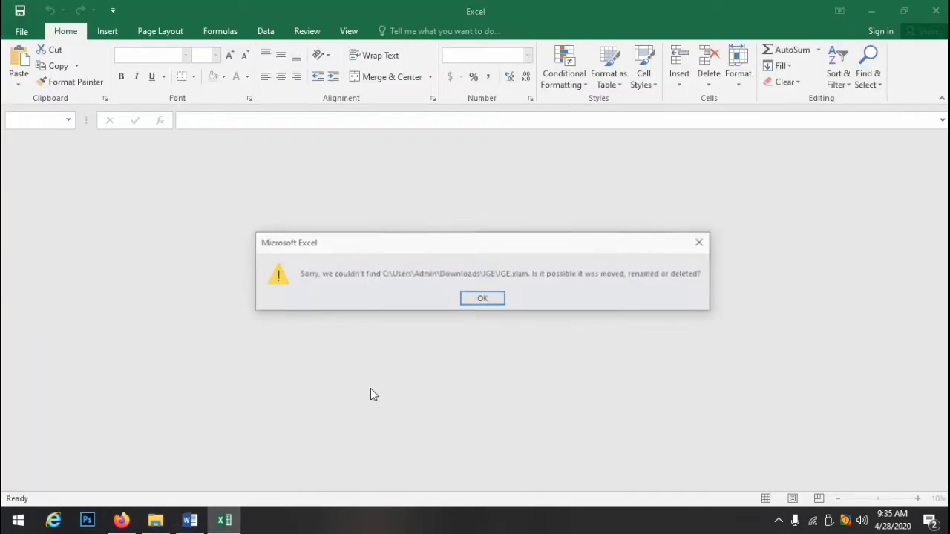
key("Return")
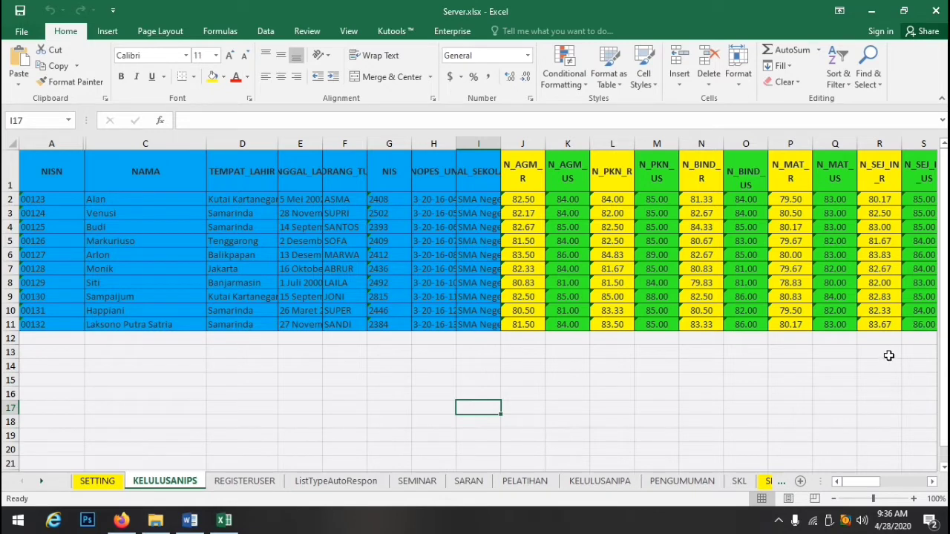
Step: Examine the header row of the KELULUSANIPS sheet, from NISN through the subject grade columns
left_click(945, 348)
left_click(41, 177)
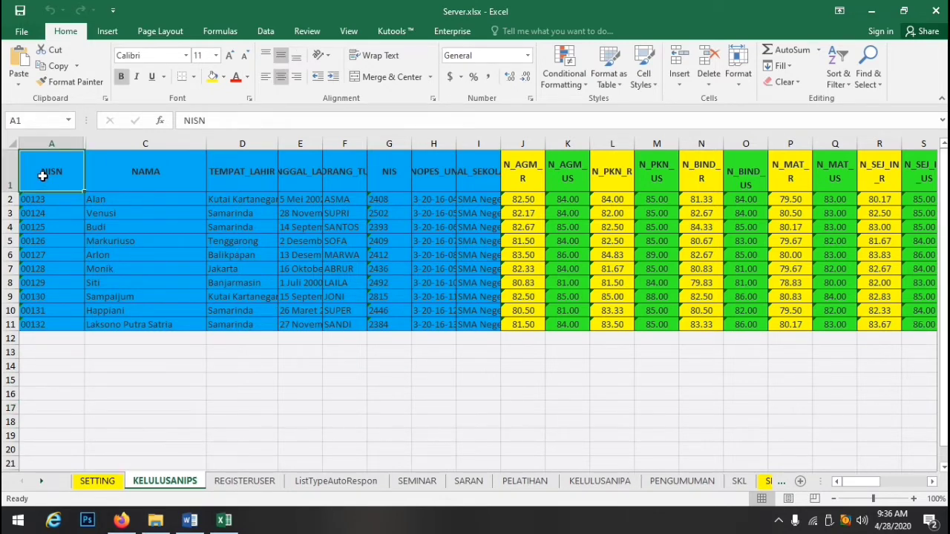
left_click_drag(37, 177, 531, 159)
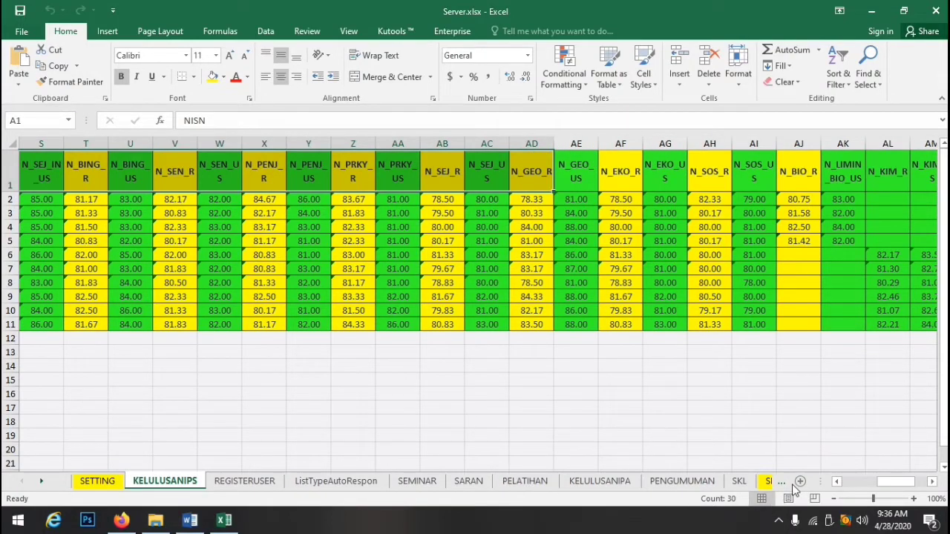
left_click_drag(876, 483, 837, 483)
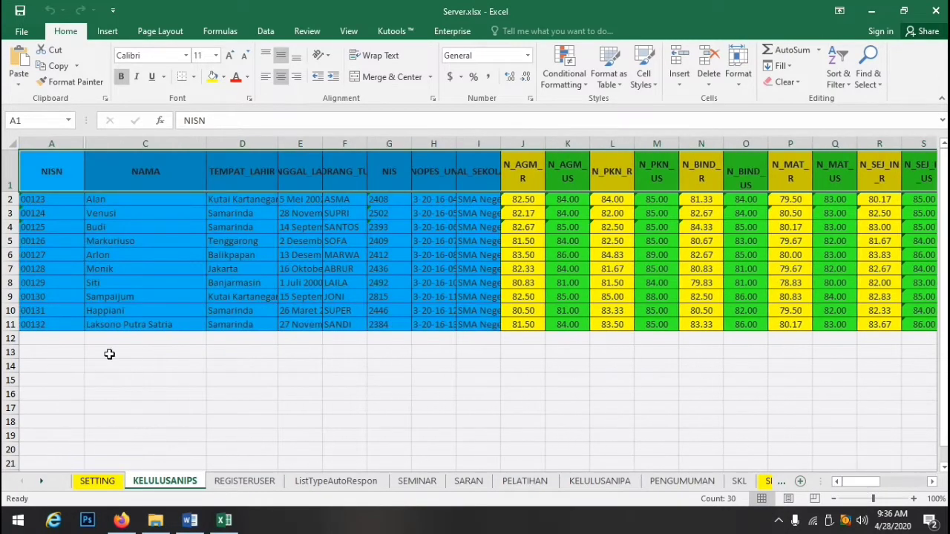
Step: Examine the student entries in the NISN column of the KELULUSANIPS sheet
left_click_drag(51, 198, 53, 229)
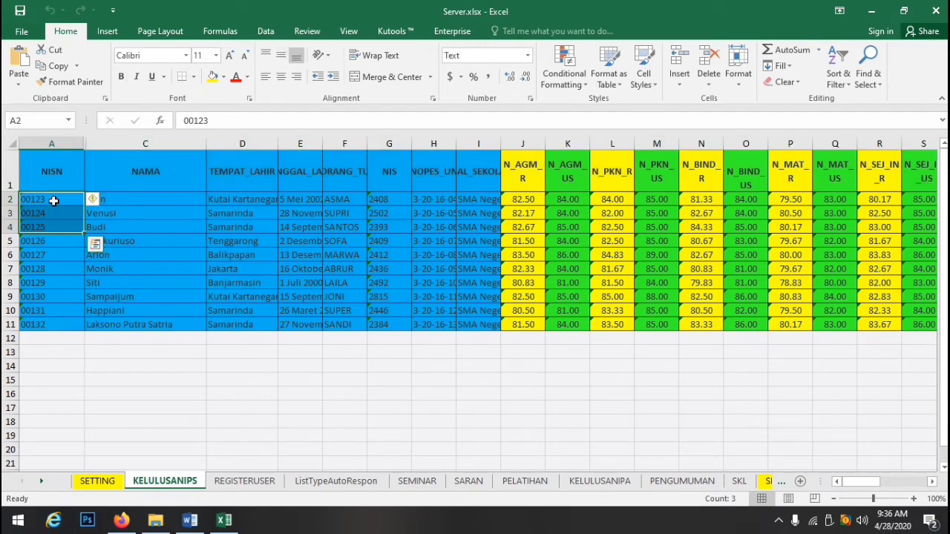
left_click(68, 143)
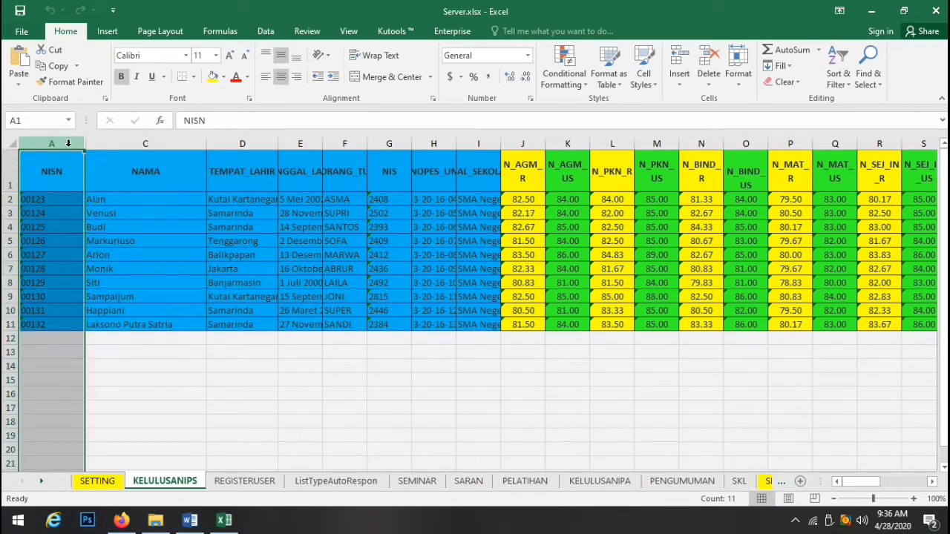
left_click(33, 199)
left_click(41, 213)
left_click(42, 227)
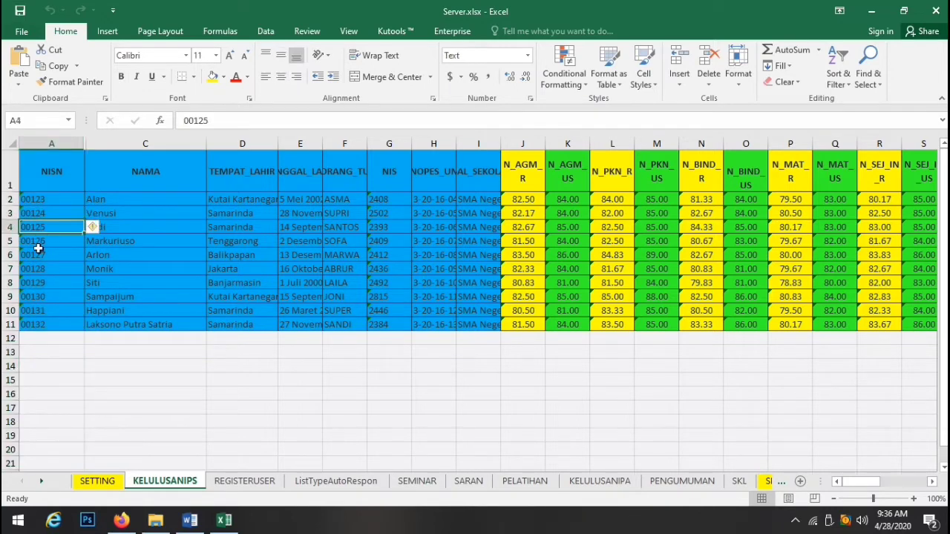
left_click(41, 241)
left_click(42, 255)
left_click(43, 269)
left_click(43, 296)
left_click(43, 324)
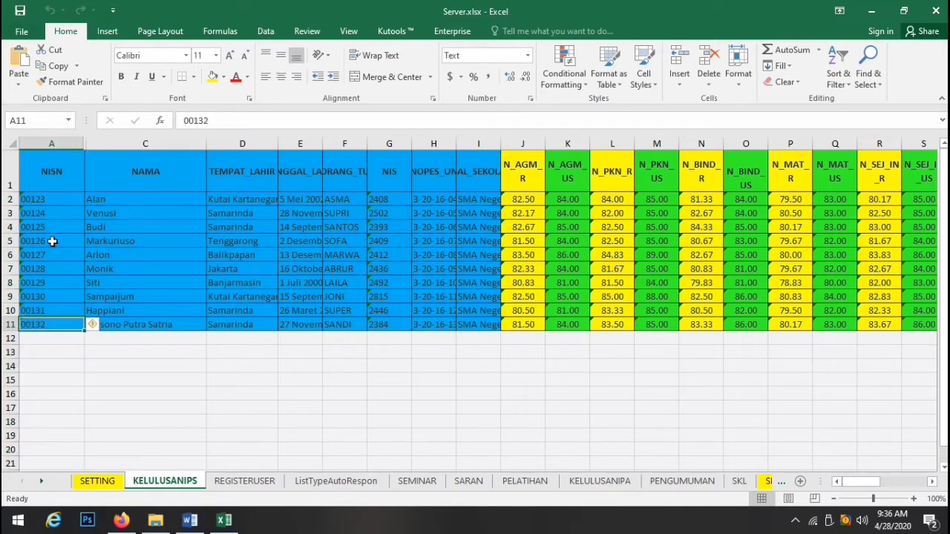
left_click(54, 141)
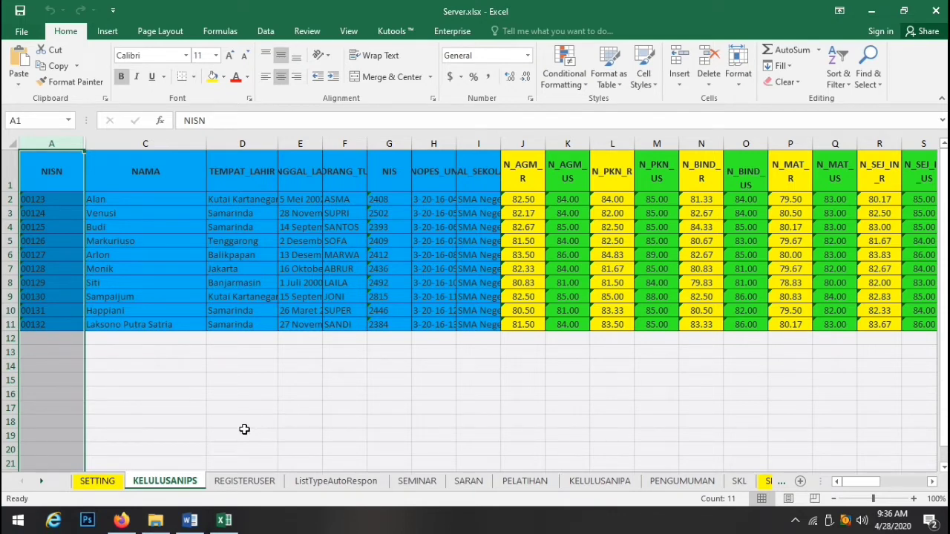
Step: Compare the KELULUSANIPS sheet with its request row on the SETTING sheet, checking the Request and AutoRespon entries
left_click(98, 482)
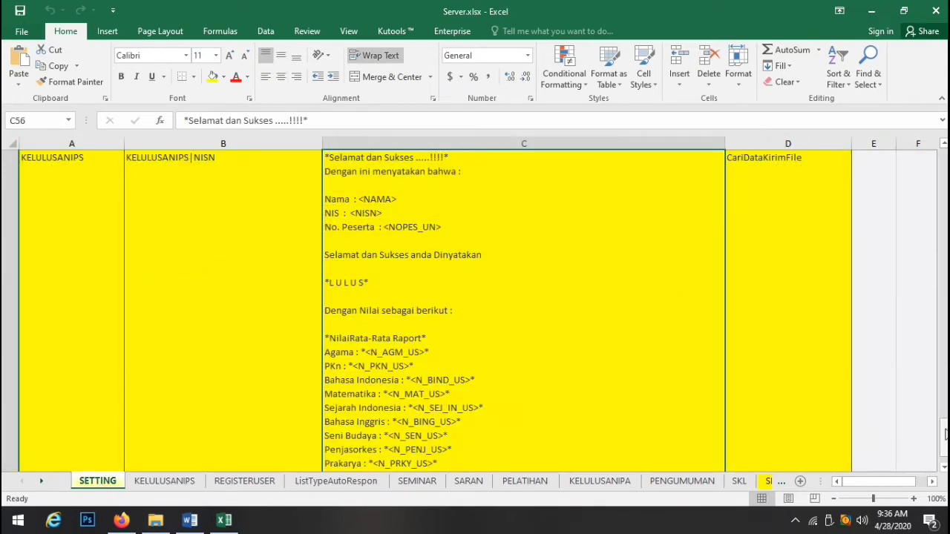
left_click(166, 483)
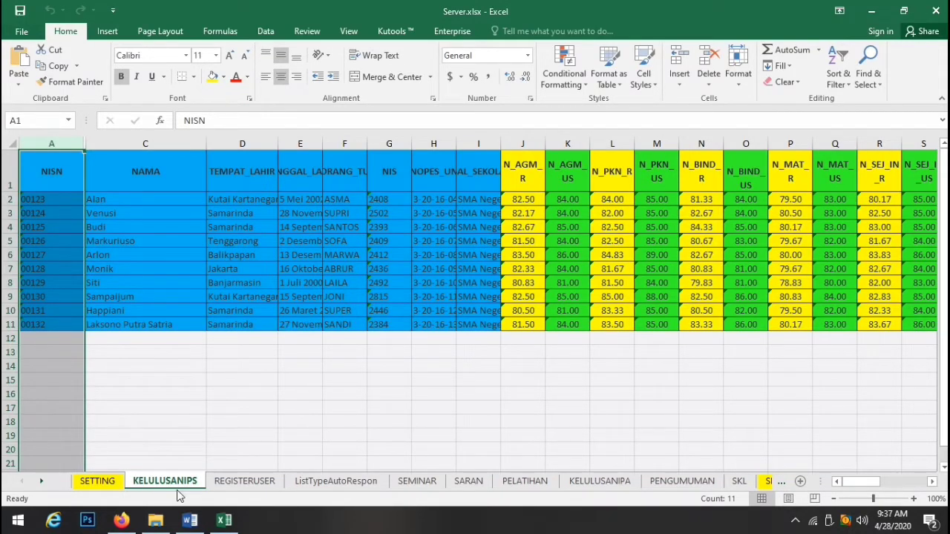
left_click(100, 481)
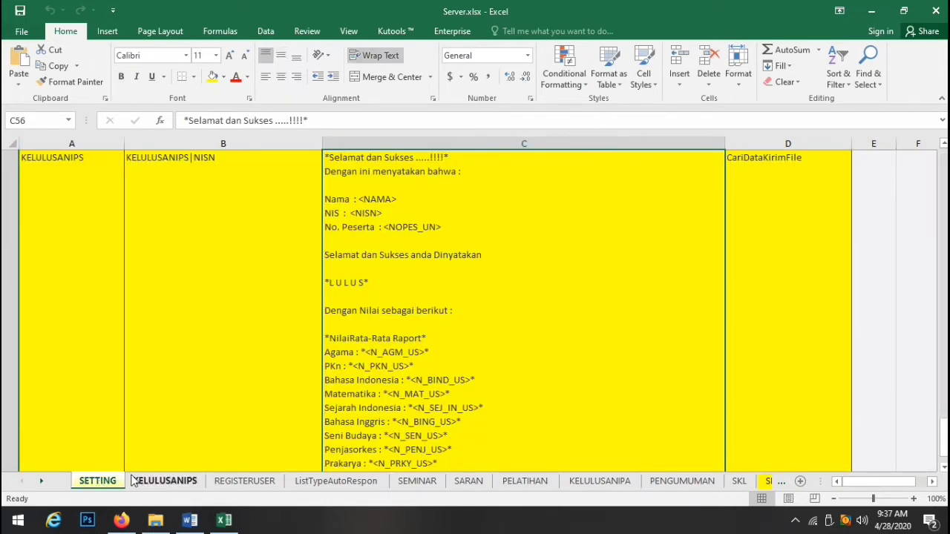
left_click(90, 246)
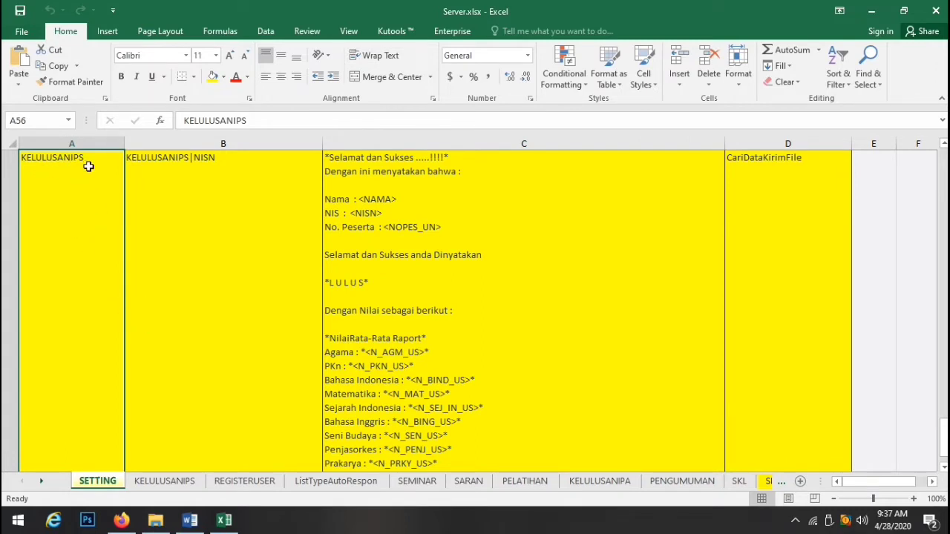
left_click_drag(943, 437, 937, 156)
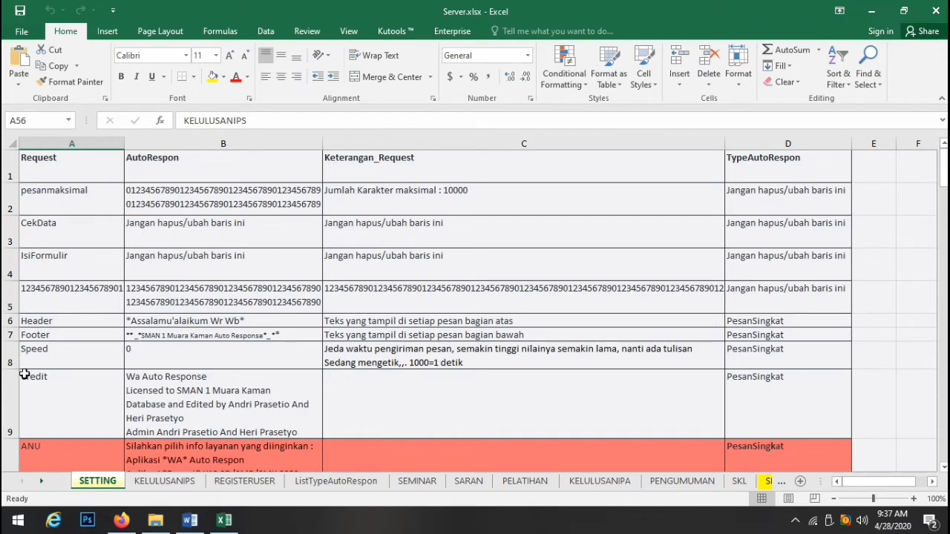
scroll(64, 280, "down", 10)
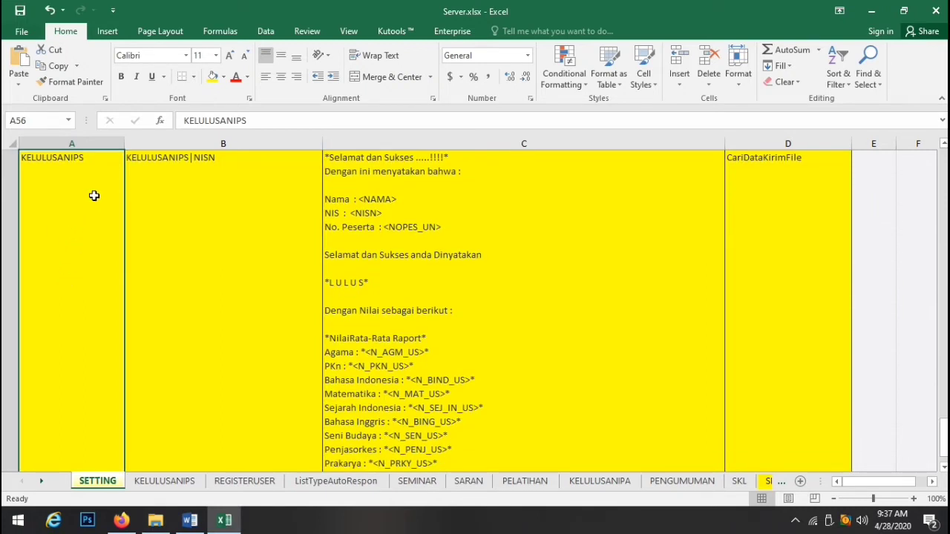
left_click(163, 177)
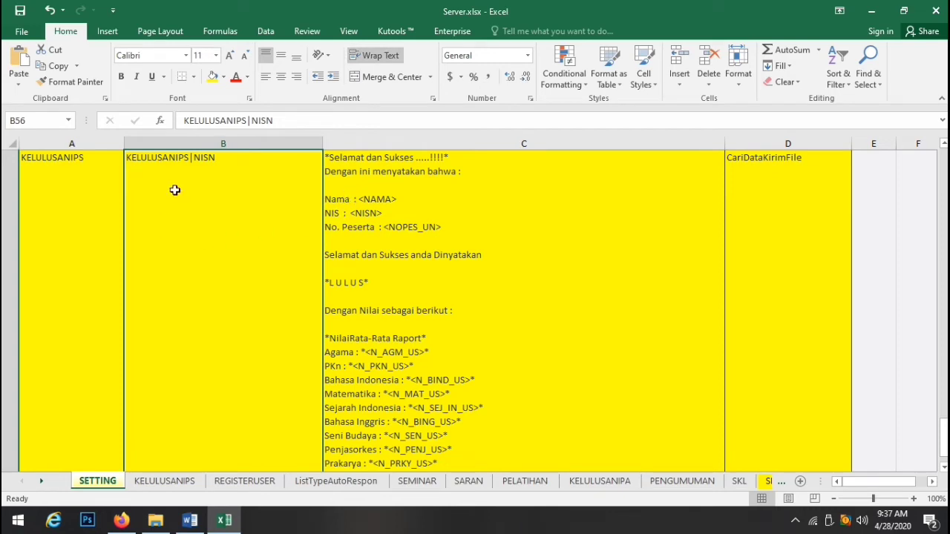
Step: Review the other auto-reply rows on the SETTING sheet, from the INFO and IPA replies down to BLANKOIPA
scroll(216, 231, "up", 4)
scroll(216, 231, "up", 2)
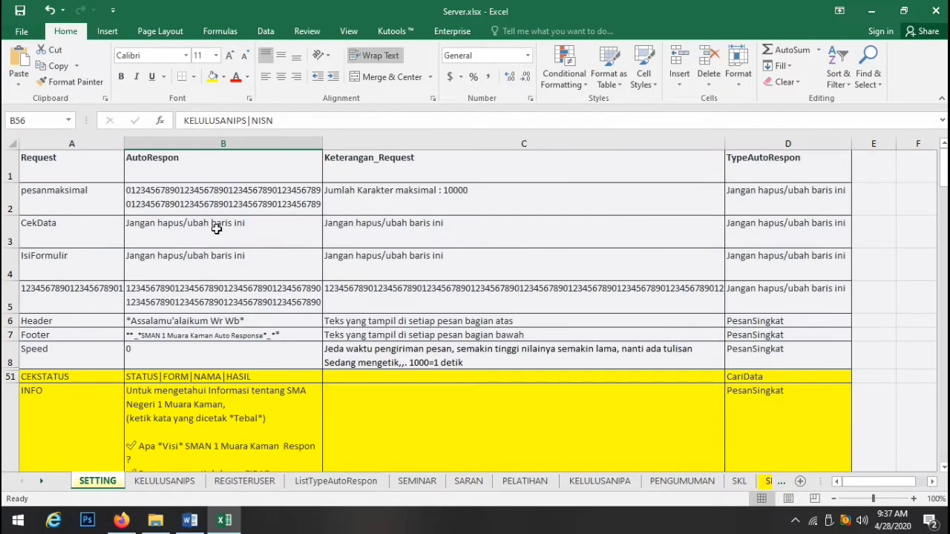
scroll(244, 386, "down", 2)
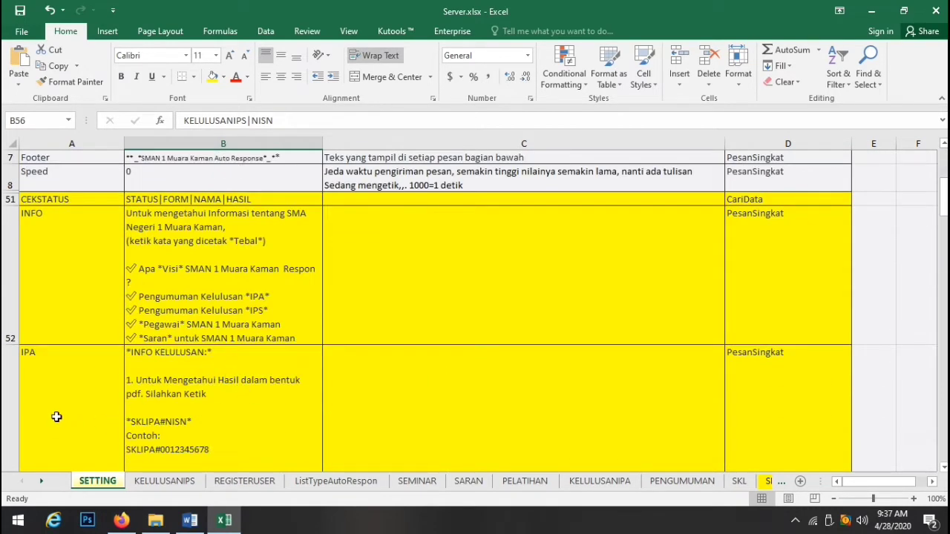
left_click(56, 417)
left_click(226, 424)
scroll(240, 420, "down", 1)
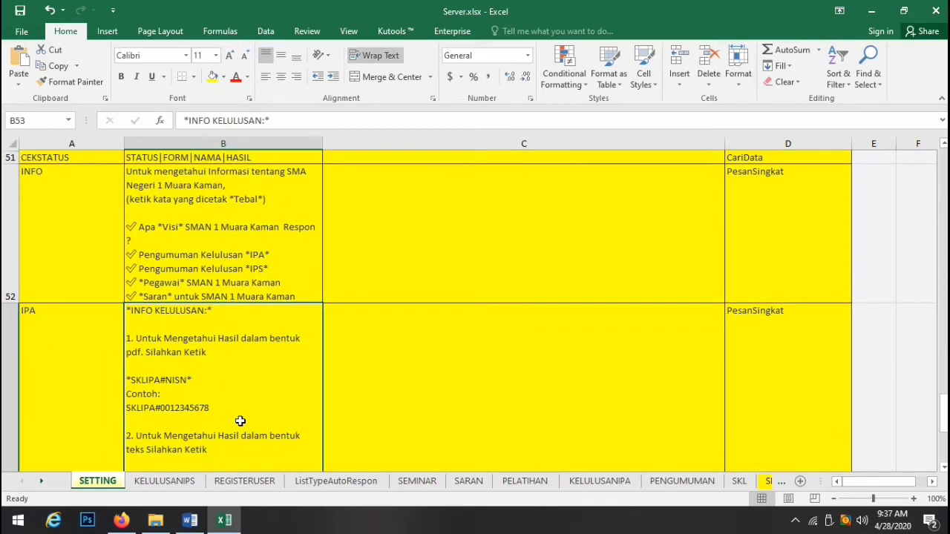
scroll(240, 420, "down", 2)
left_click(118, 182)
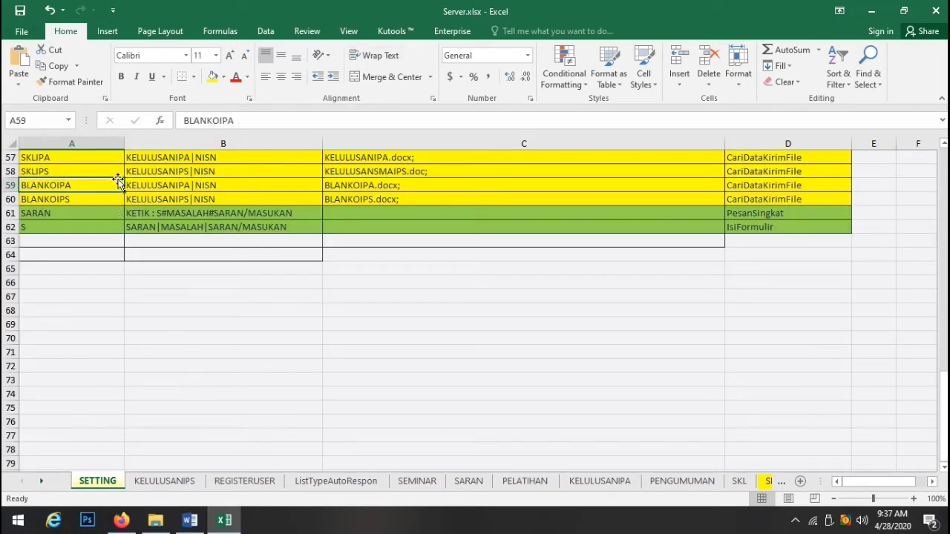
Step: On the SETTING sheet, clear the column B entry of the KELULUSANIPS request row
key("Up")
key("Up")
key("Up")
key("Up")
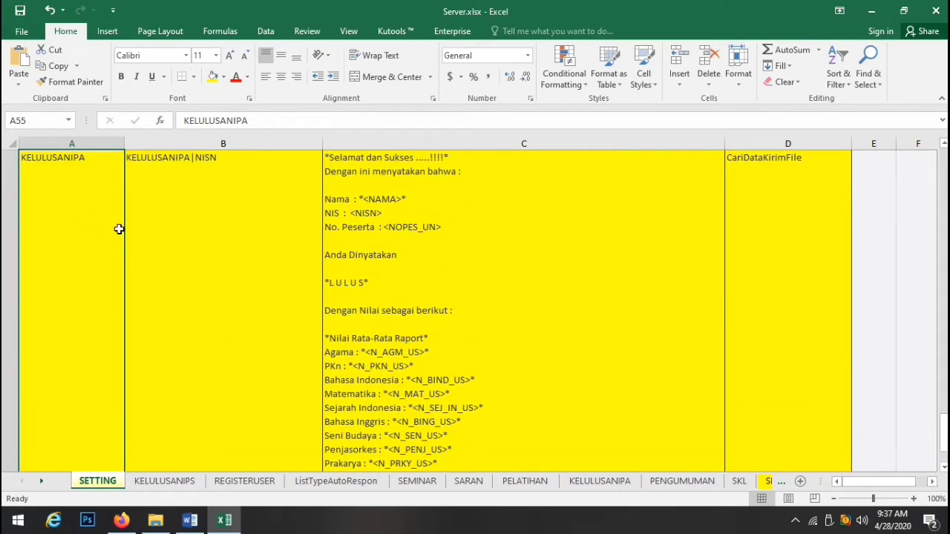
key("Down")
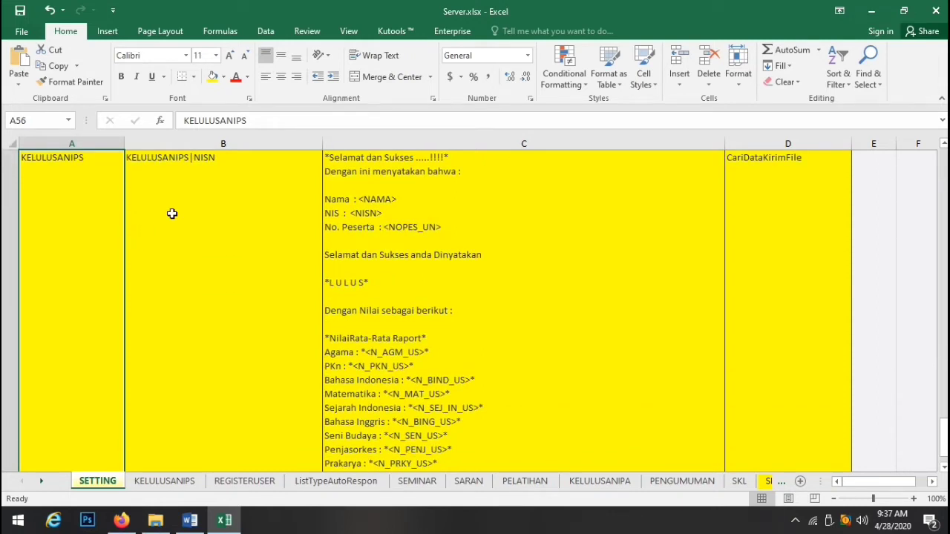
left_click(186, 207)
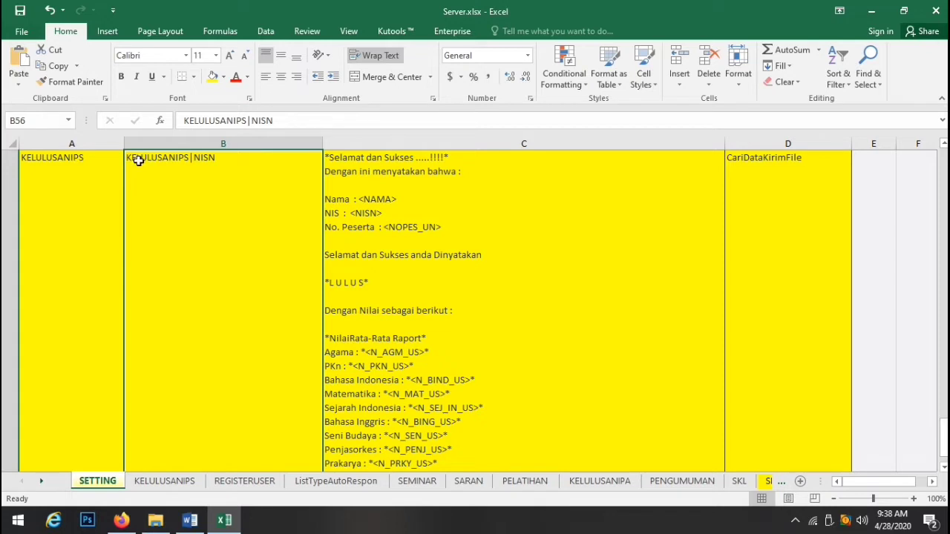
double_click(227, 159)
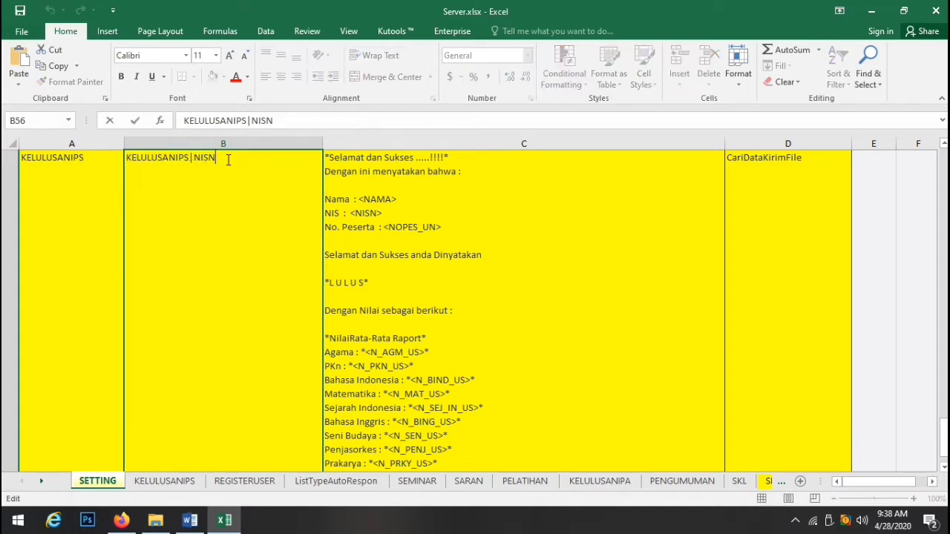
left_click_drag(228, 159, 112, 159)
key("Delete")
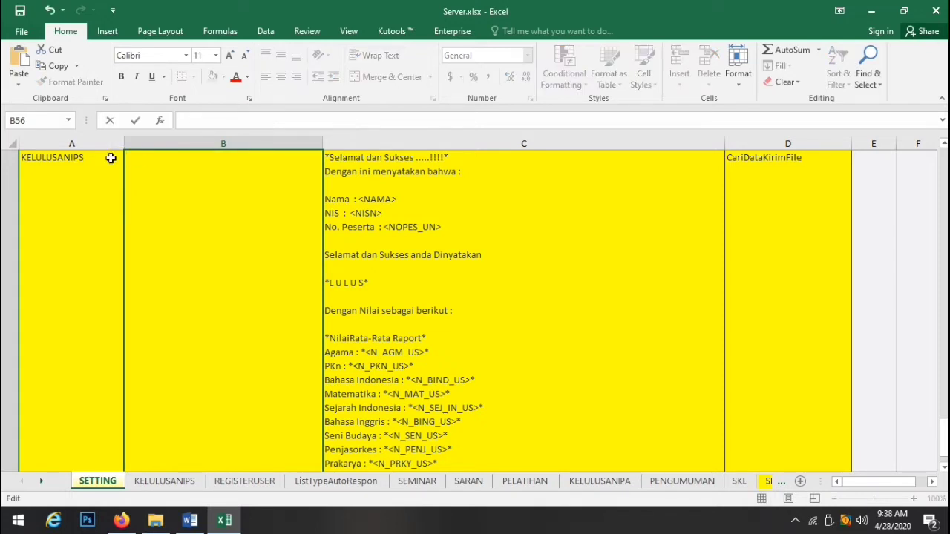
left_click(45, 160)
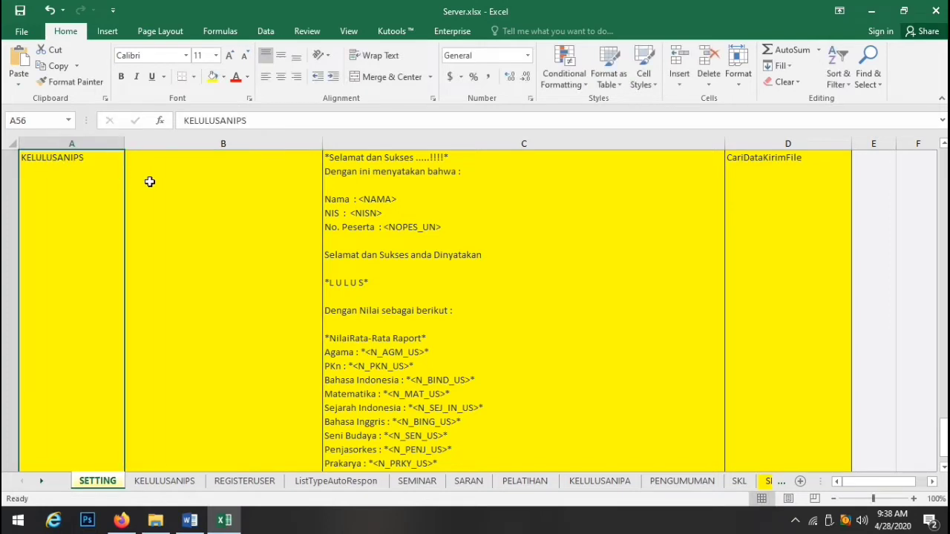
left_click(152, 177)
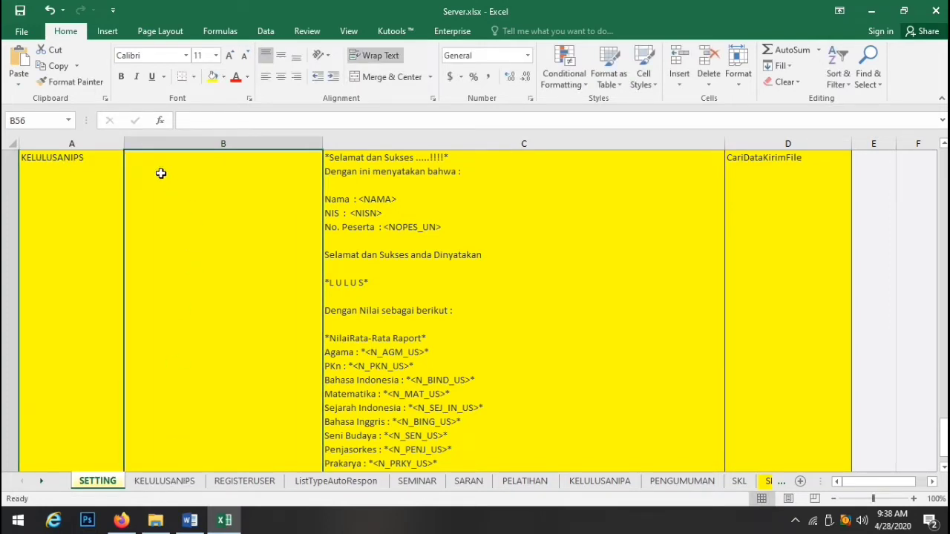
Step: Enter KELULUSANIPS|NISN in the empty column B cell of the KELULUSANIPS request row
type("KEL")
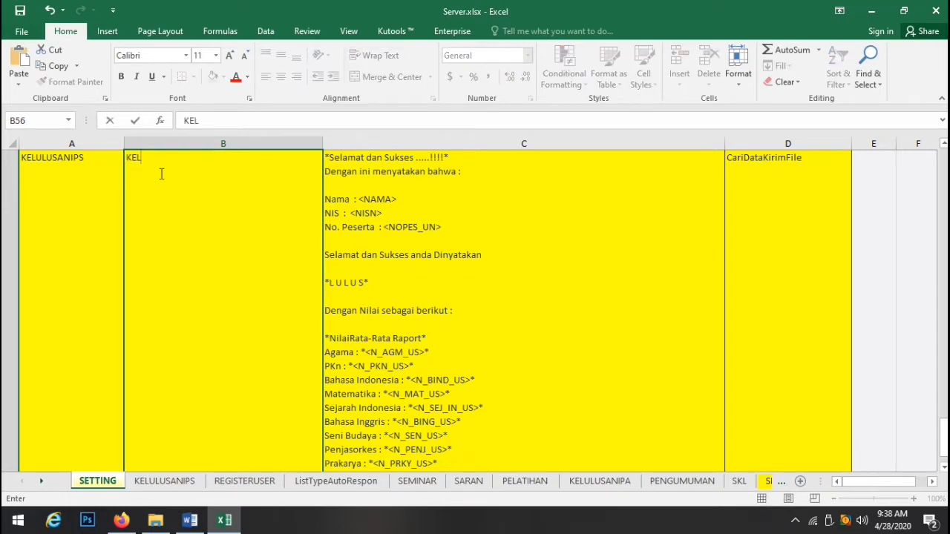
type("ULUSANIPS")
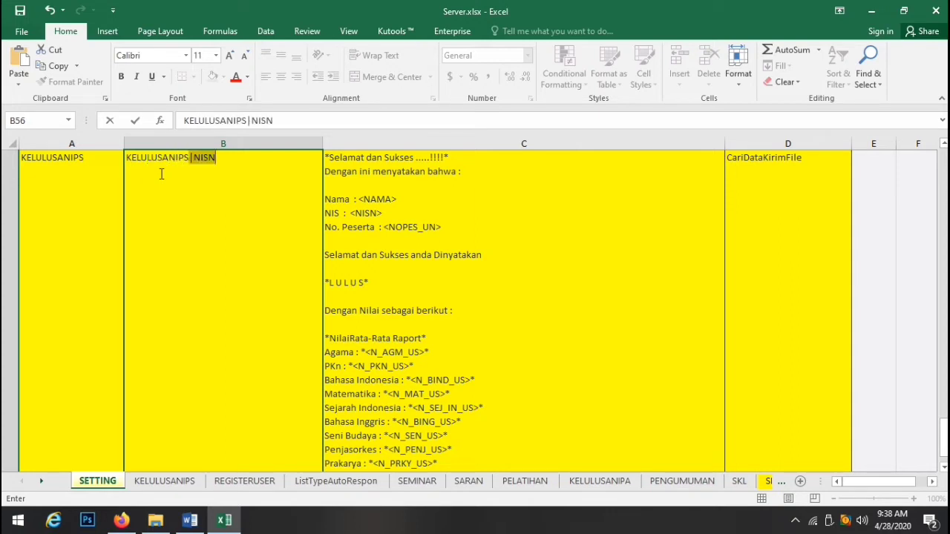
key("BackSpace")
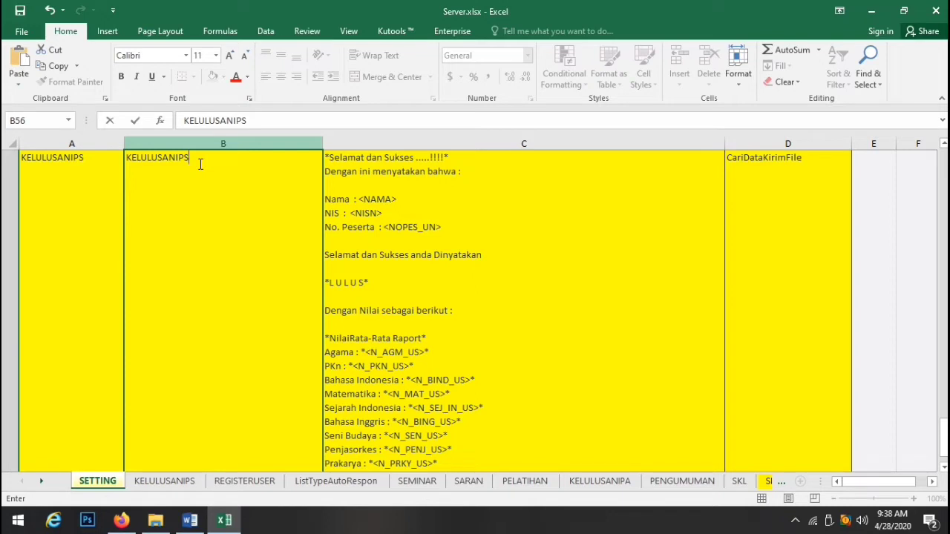
type("|")
key("Delete")
type("NISN")
key("Return")
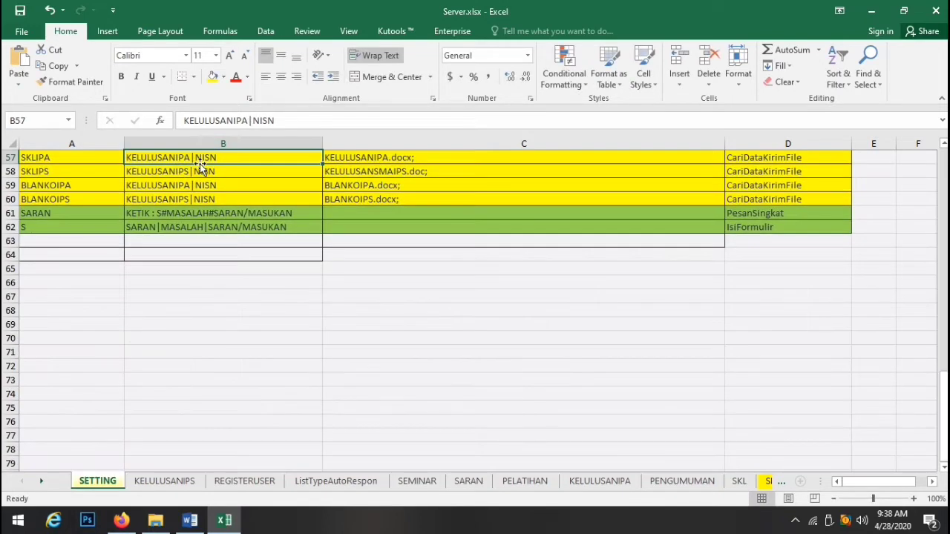
key("Up")
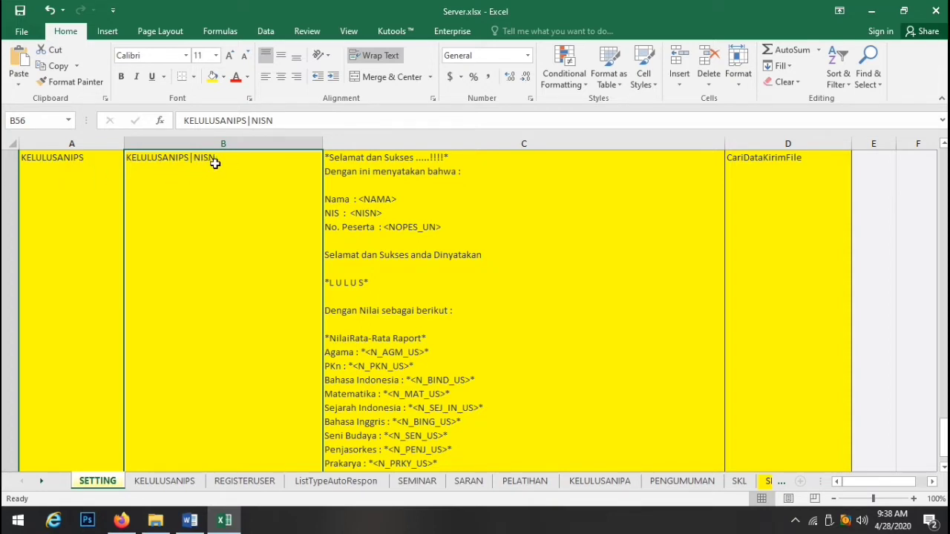
Step: Change the request keyword in cell A56 to PENGUMUMANIPS
left_click(96, 159)
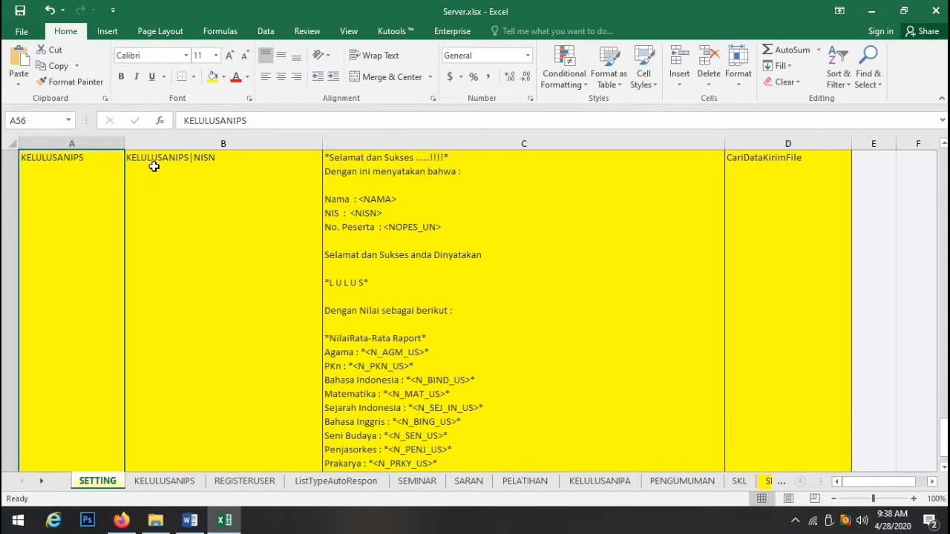
type("PENGUMUMA")
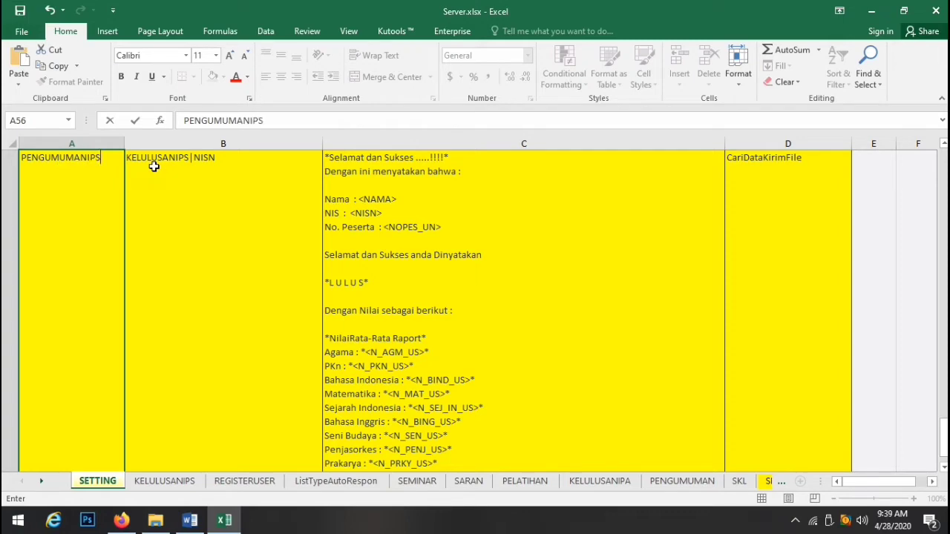
type("NIPS")
key("Return")
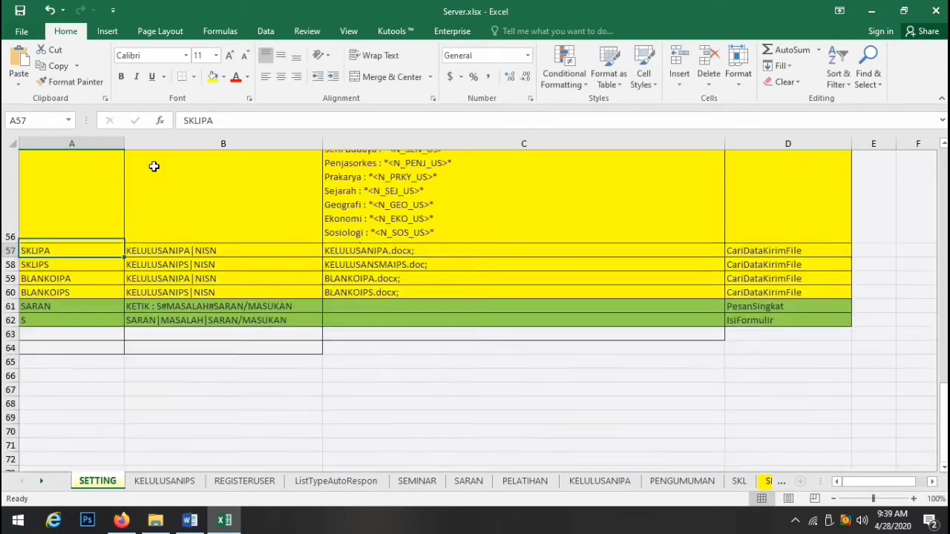
Step: Compare the PENGUMUMANIPS keyword with the sheet and column reference beside it in row 56
scroll(153, 164, "down", 2)
scroll(200, 171, "up", 3)
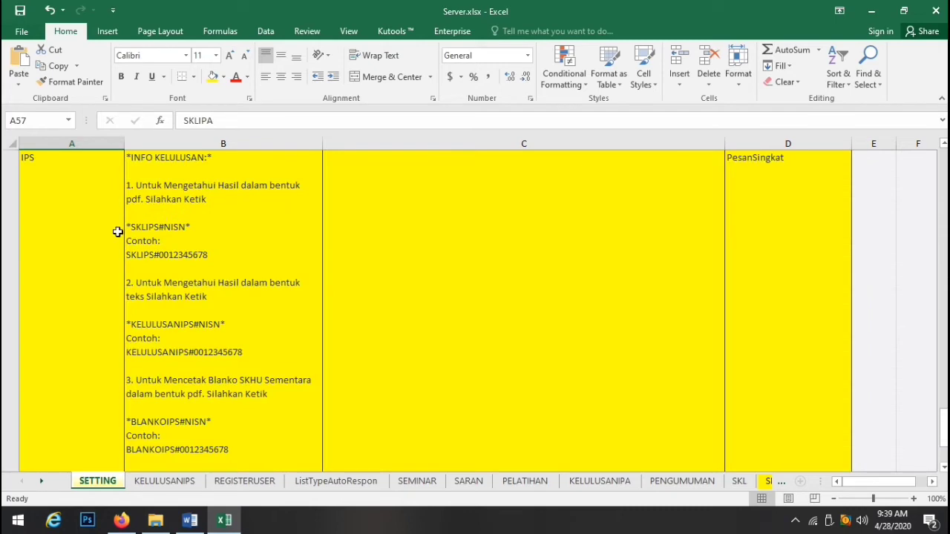
scroll(119, 237, "down", 3)
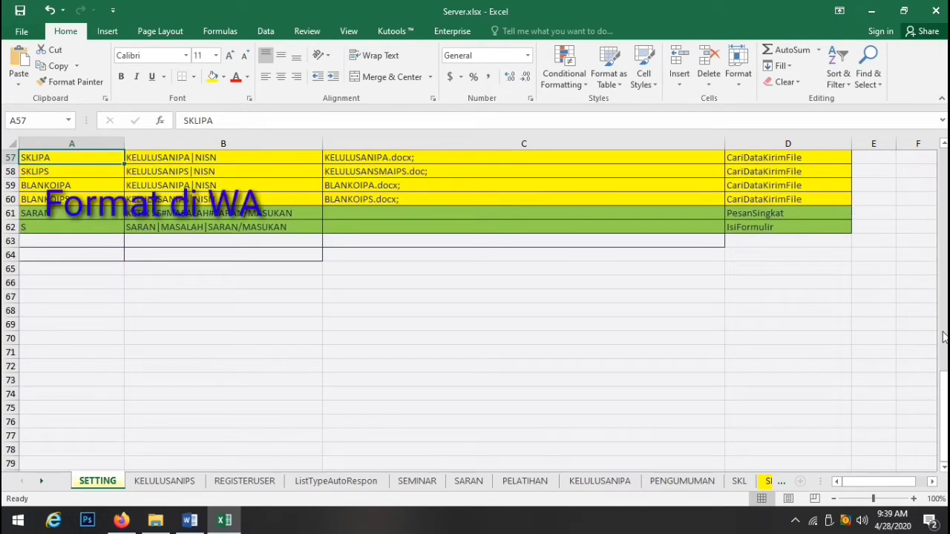
left_click_drag(944, 403, 944, 392)
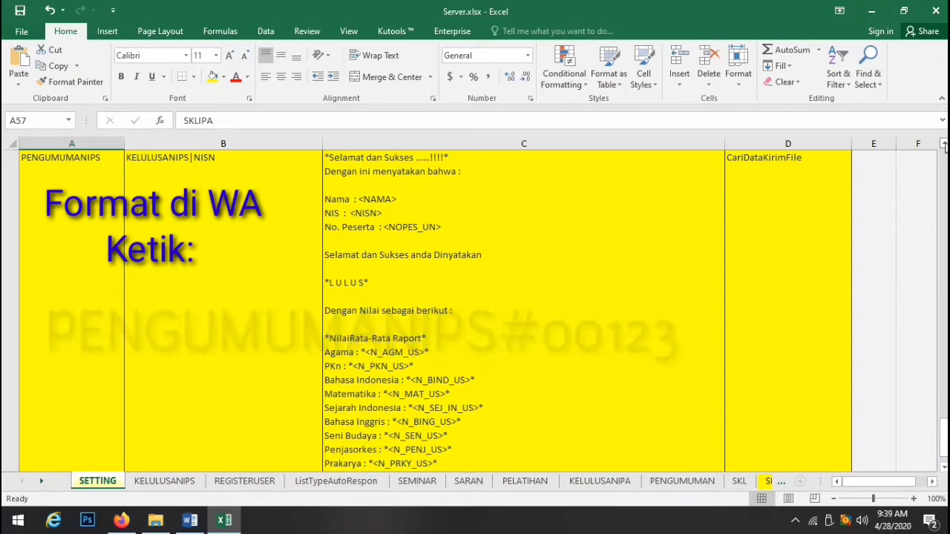
left_click(235, 254)
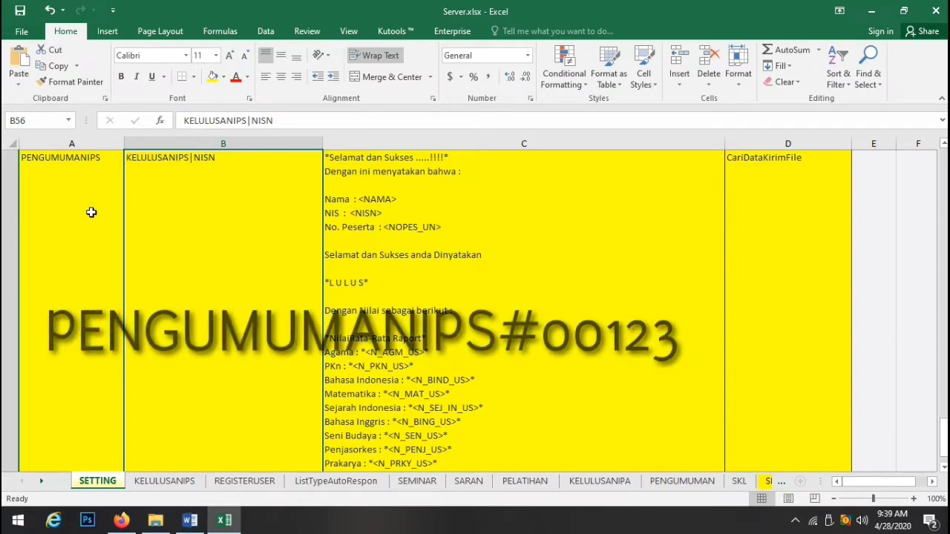
left_click(77, 181)
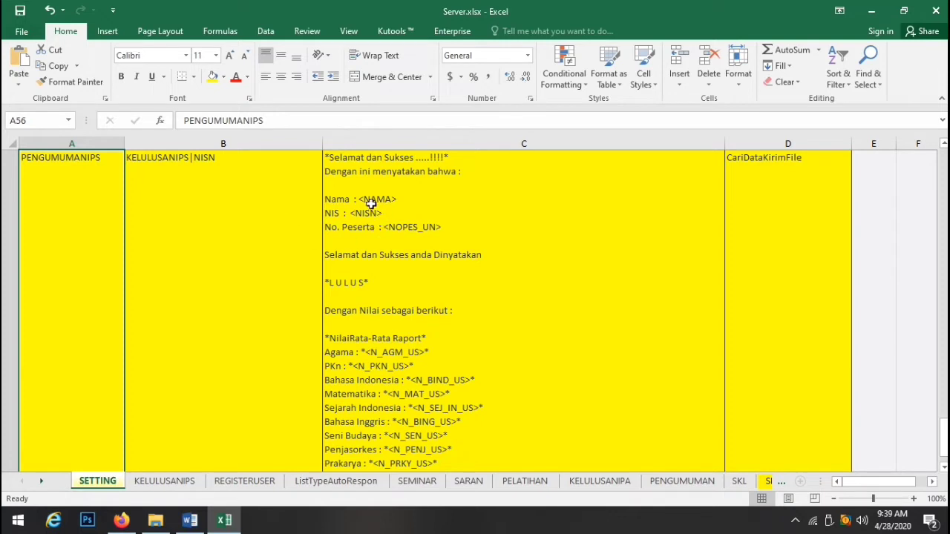
Step: In the PENGUMUMANIPS row's reply message, remove the field names inside the angle brackets after Nama, NIS and No. Peserta
left_click(346, 196)
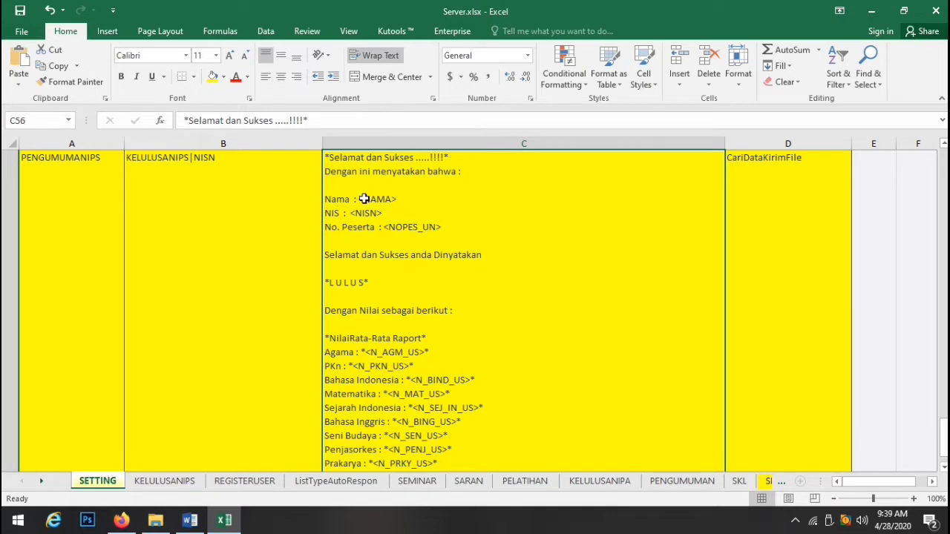
double_click(366, 199)
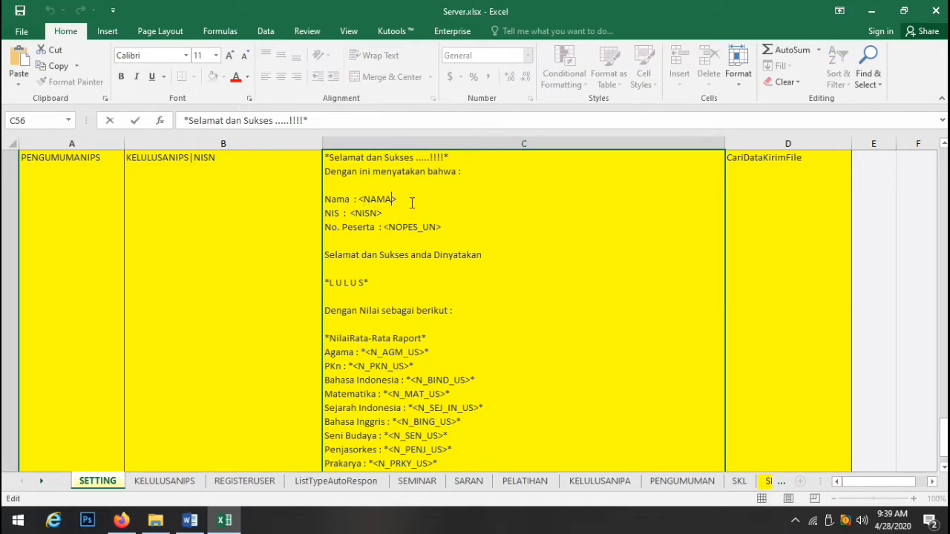
key("BackSpace")
key("BackSpace")
key("BackSpace")
key("BackSpace")
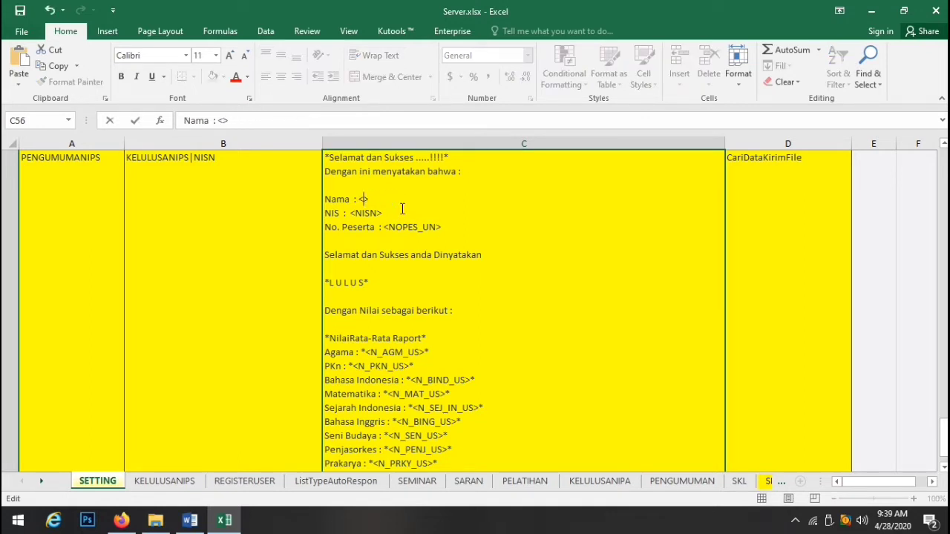
key("Down")
key("BackSpace")
key("Delete")
key("Delete")
key("Delete")
left_click(390, 227)
key("Delete")
key("Delete")
key("Delete")
key("Delete")
key("Delete")
key("Delete")
key("Delete")
key("Delete")
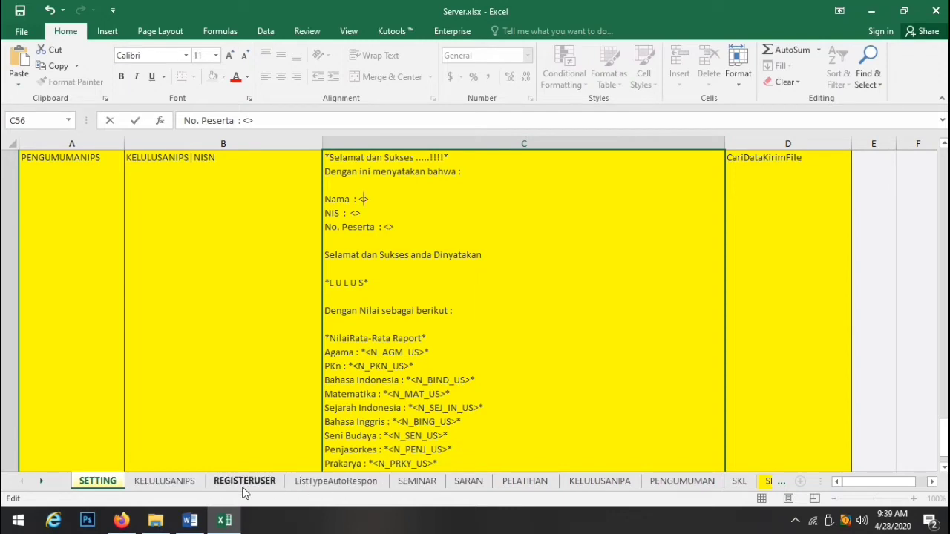
Step: Copy the NAMA column header from the KELULUSANIPS sheet into the empty Nama brackets of the reply message in C56
left_click(192, 479)
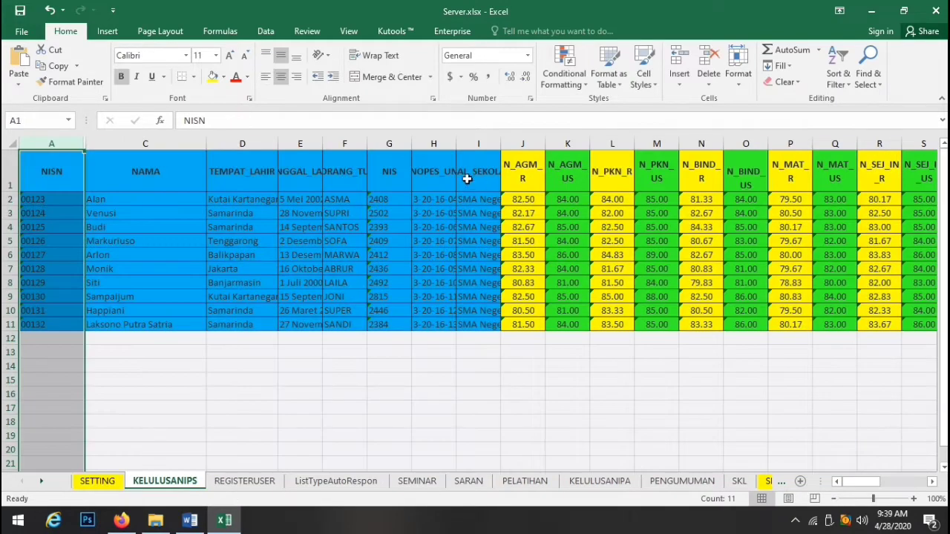
left_click(110, 165)
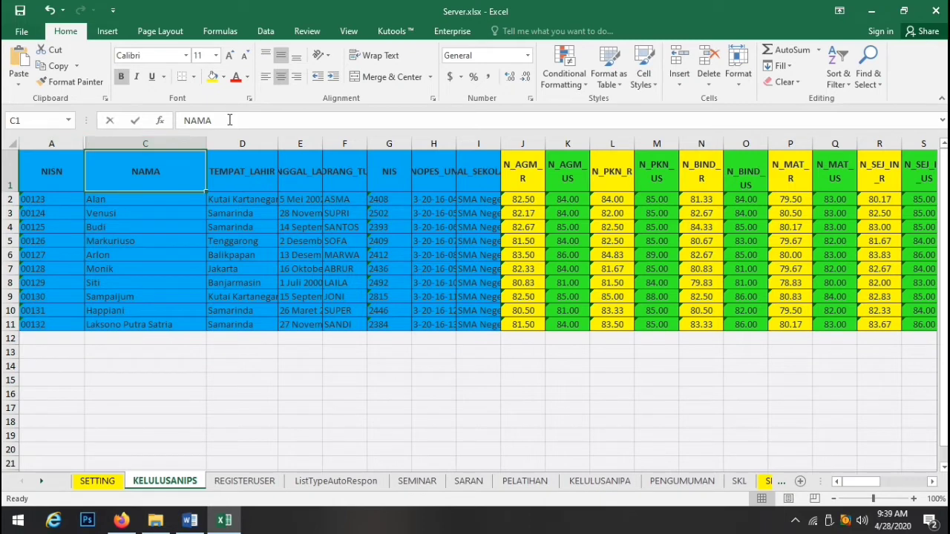
left_click_drag(227, 120, 169, 123)
key("ctrl+c")
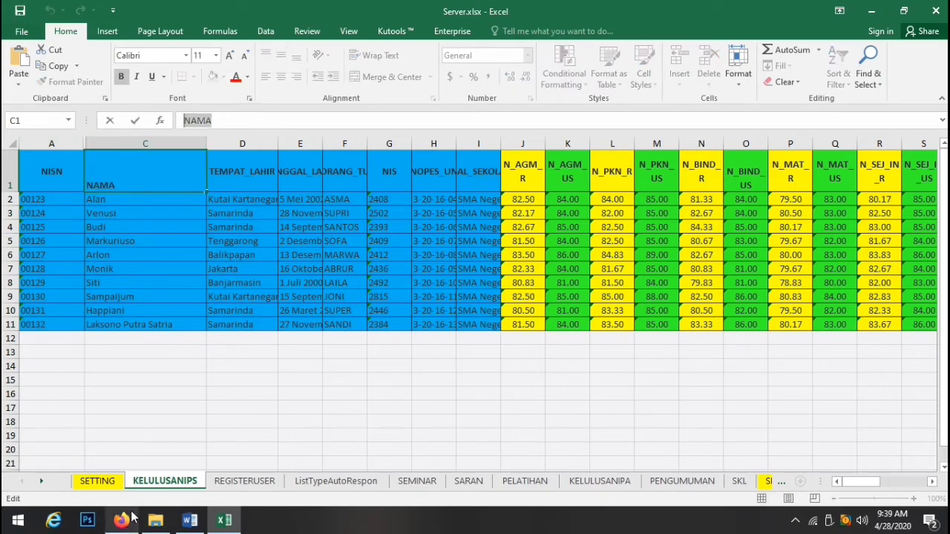
left_click(97, 481)
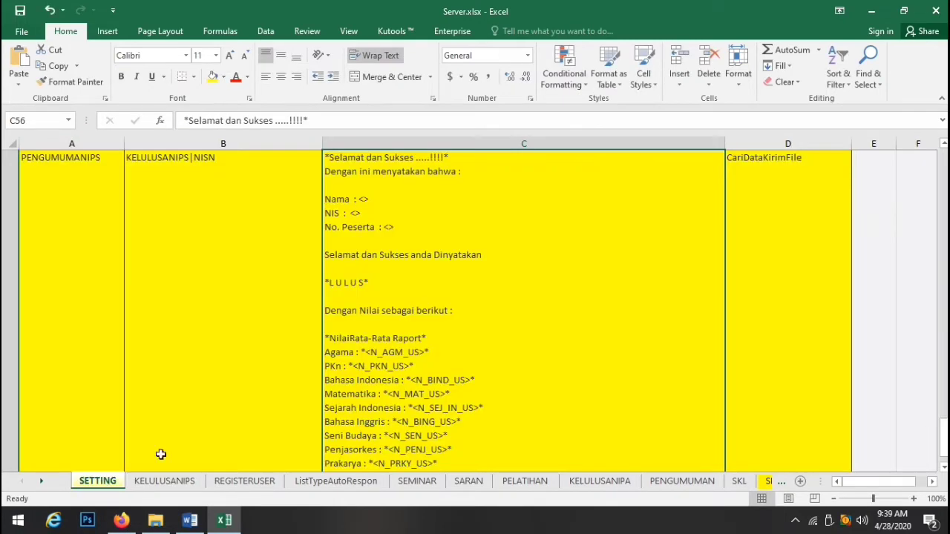
double_click(364, 199)
key("ctrl+v")
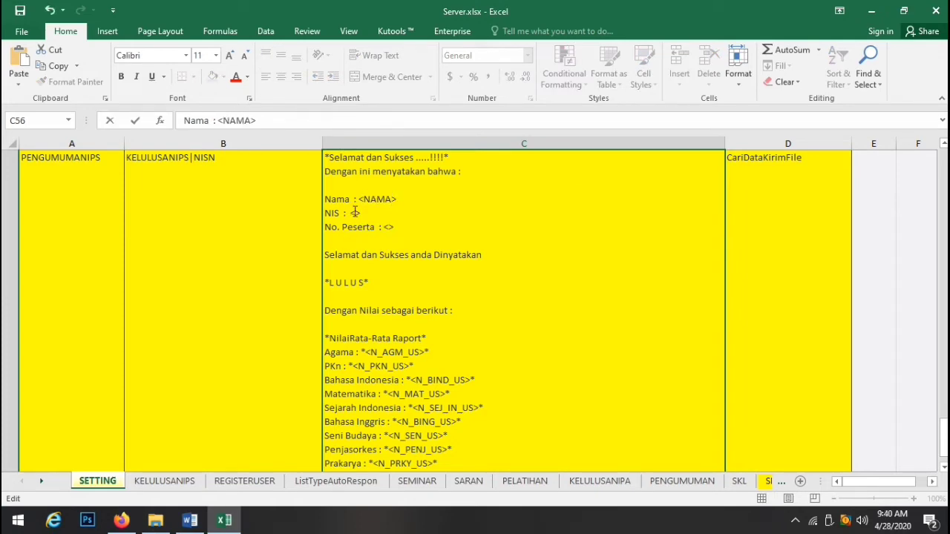
Step: Copy the NIS column header from the KELULUSANIPS sheet into the empty NIS brackets of the reply message in C56
left_click(180, 482)
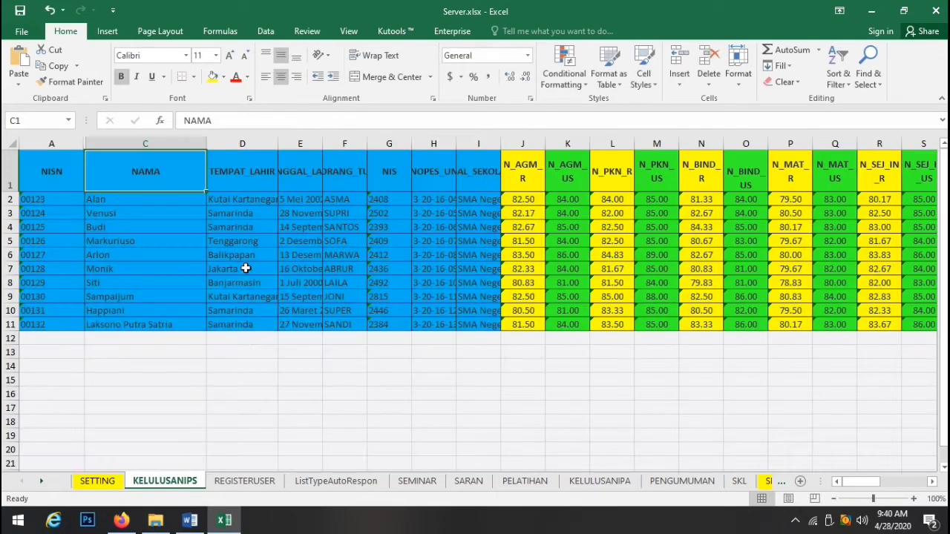
left_click(392, 169)
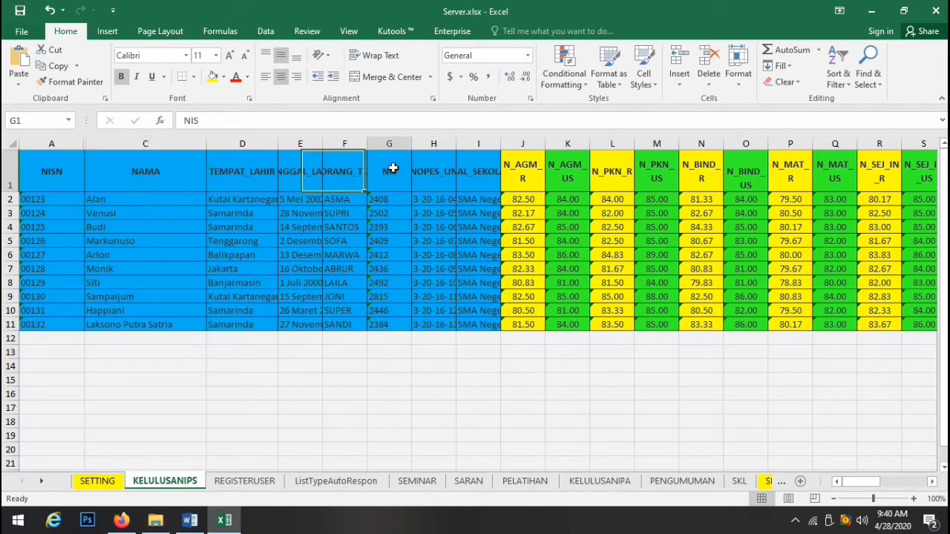
double_click(191, 120)
key("ctrl+c")
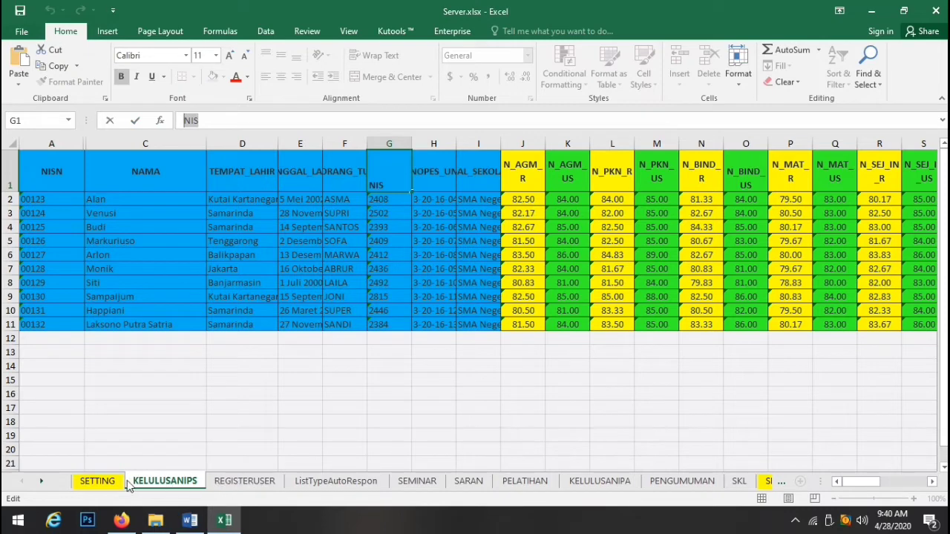
left_click(101, 481)
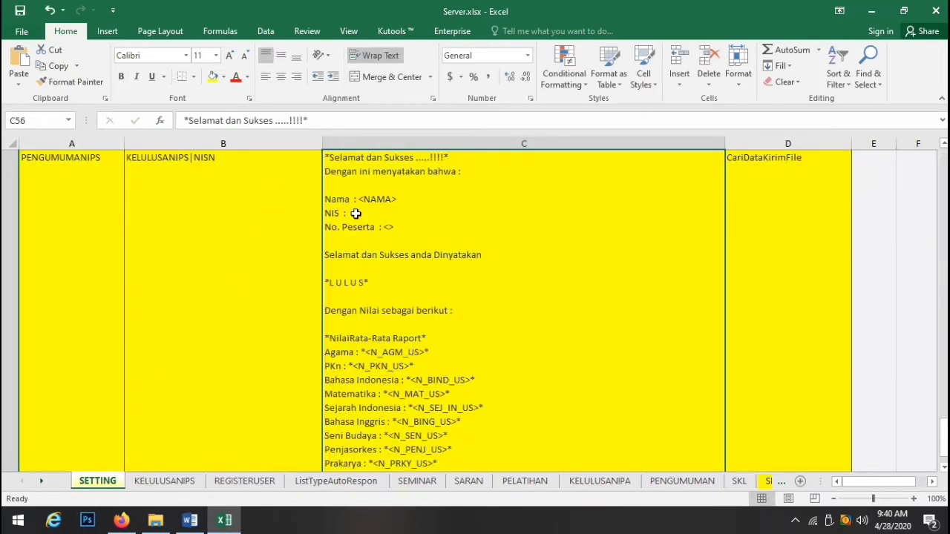
double_click(357, 214)
key("ctrl+v")
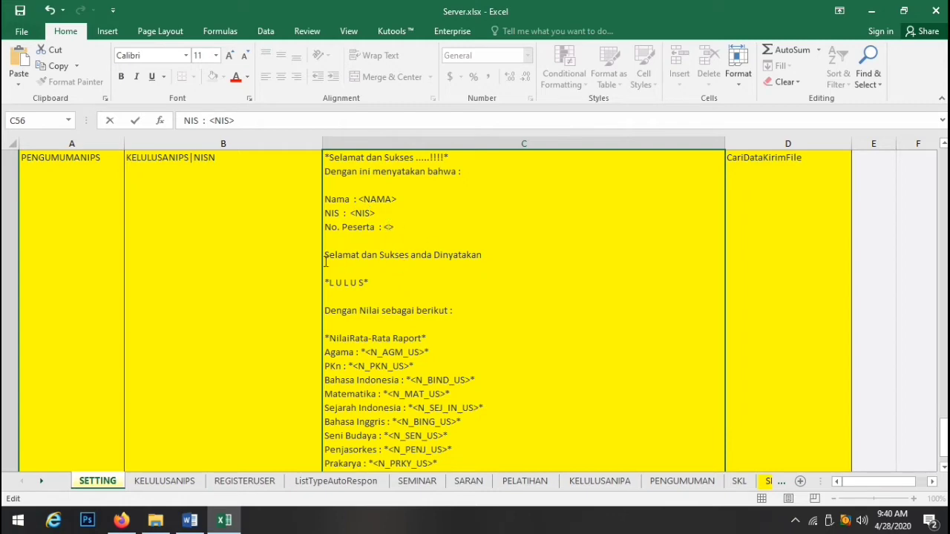
Step: Copy the NOPES_UN column header from the KELULUSANIPS sheet into the empty No. Peserta brackets of the reply message in C56
left_click(166, 481)
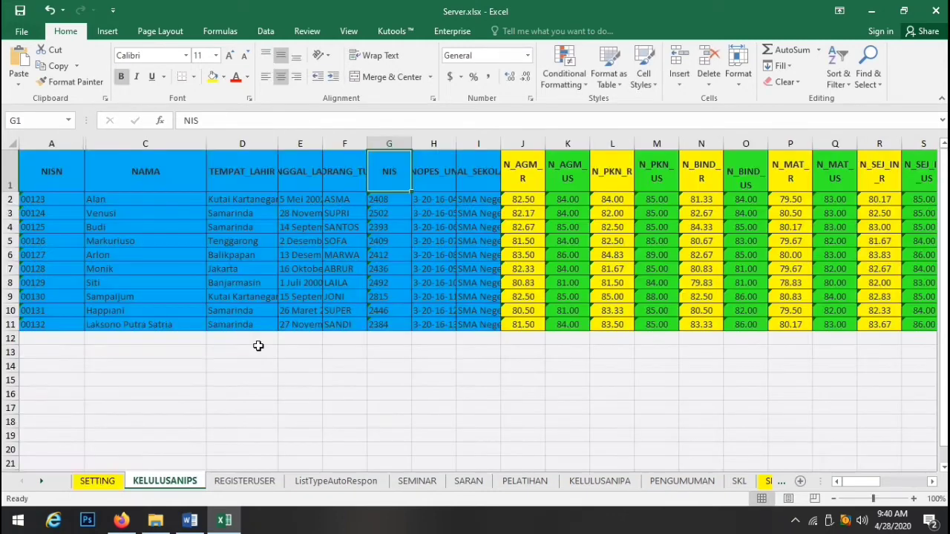
left_click(423, 167)
left_click(291, 120)
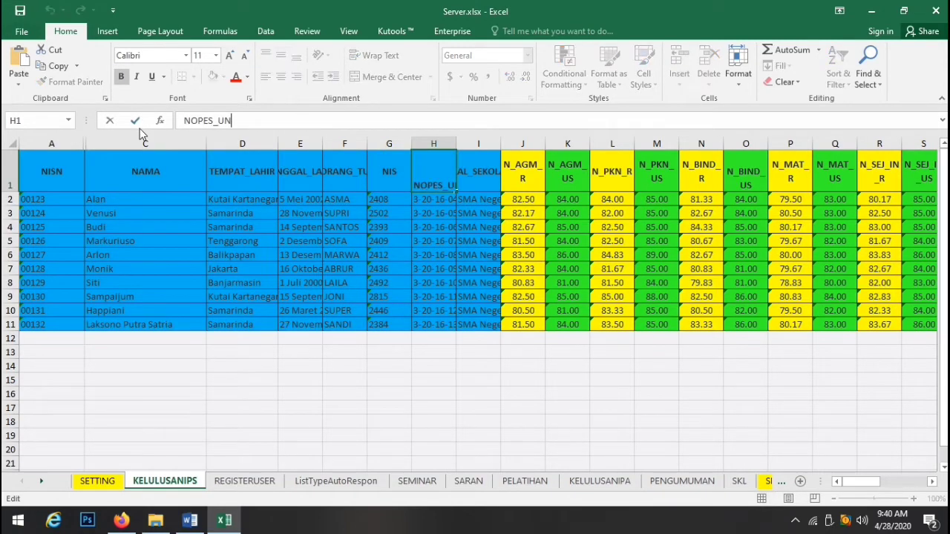
double_click(186, 122)
key("ctrl+c")
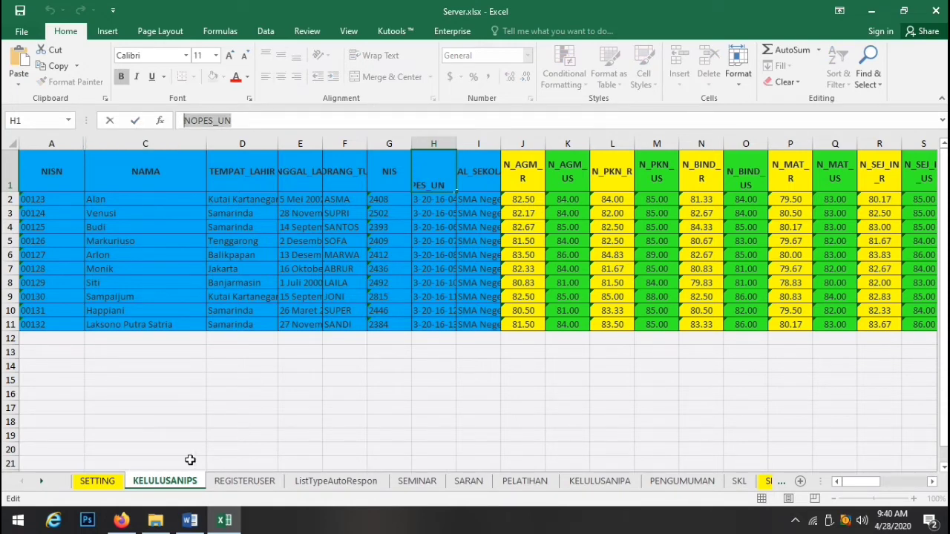
left_click(108, 481)
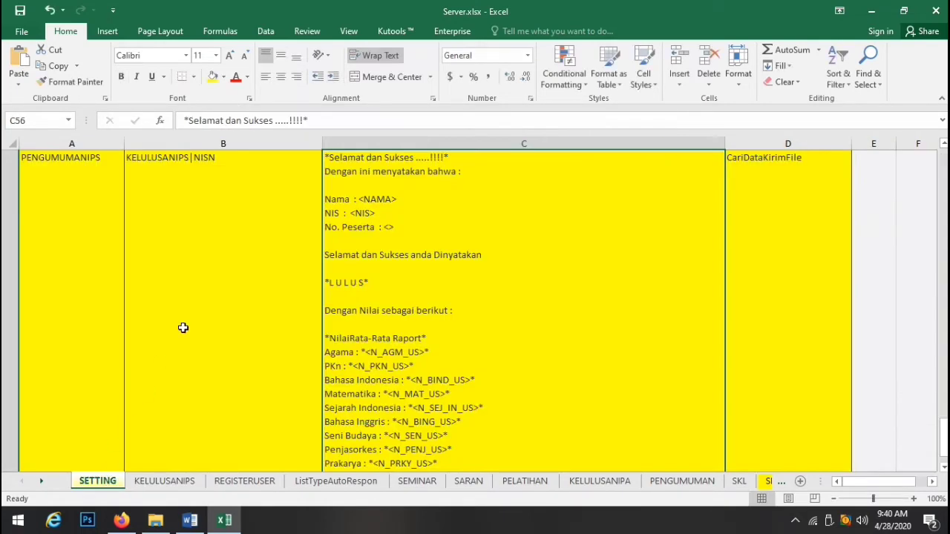
double_click(390, 226)
type("<>")
key("Left")
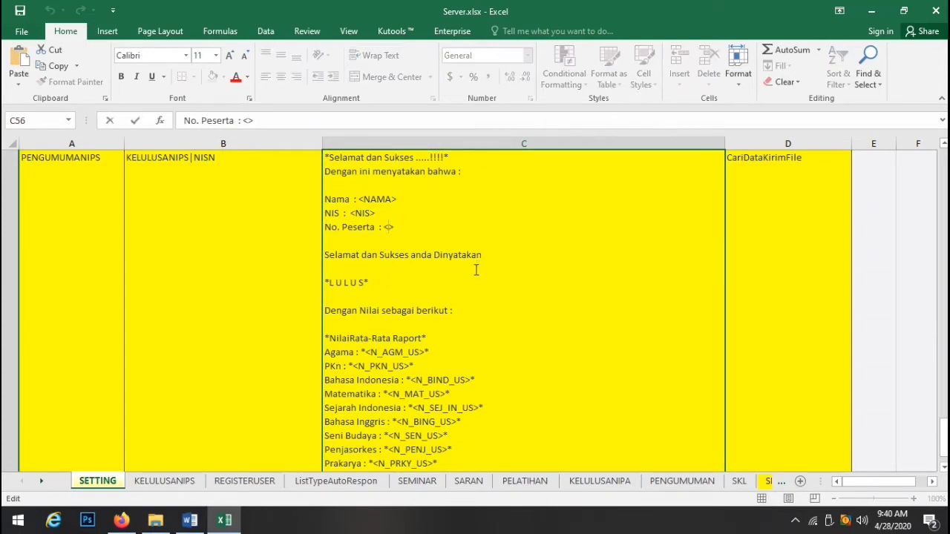
key("ctrl+v")
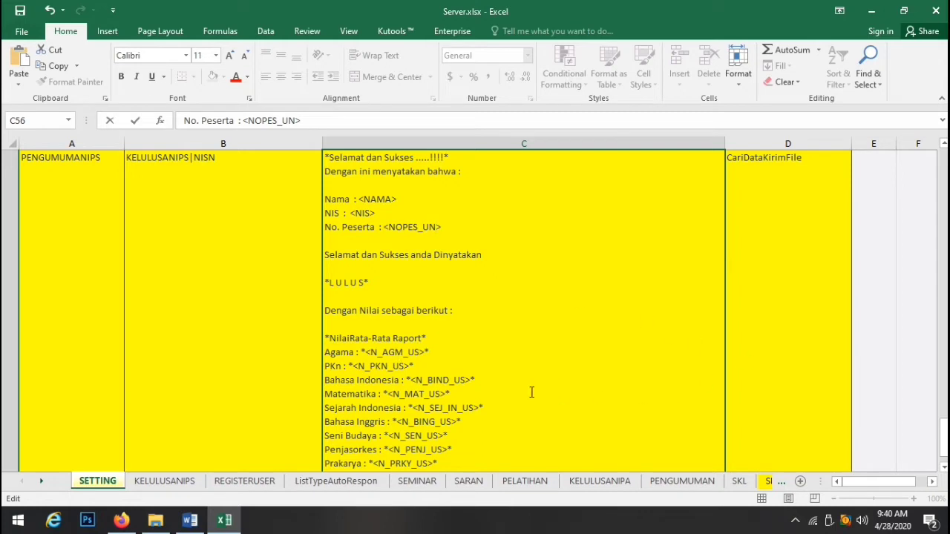
Step: Read through the rest of the reply message in C56, from the pass statement down through the subject grade placeholders
key("Down")
key("Down")
key("Down")
key("Down")
key("Down")
key("Down")
key("Down")
key("Down")
key("Down")
key("Down")
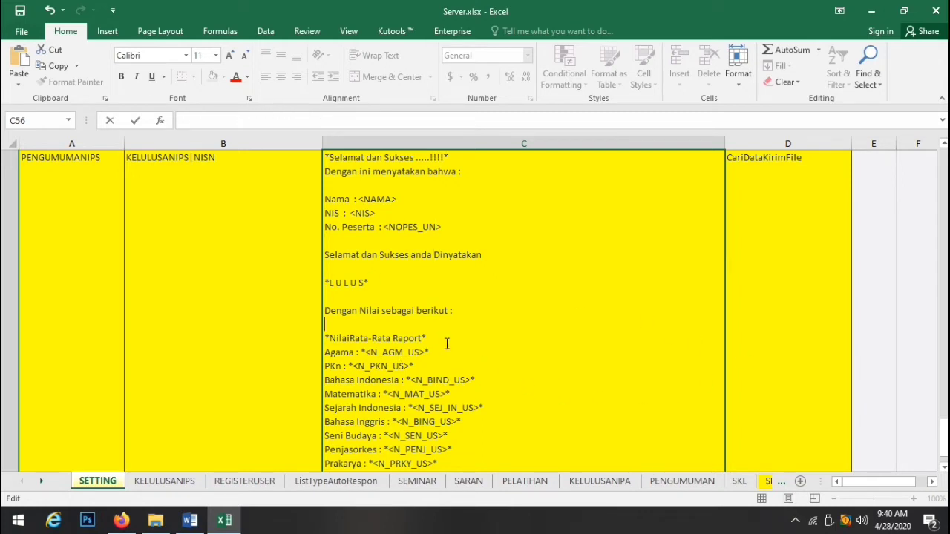
key("Down")
key("Down")
key("Down")
key("Down")
key("Down")
key("Down")
key("Down")
key("Down")
key("Down")
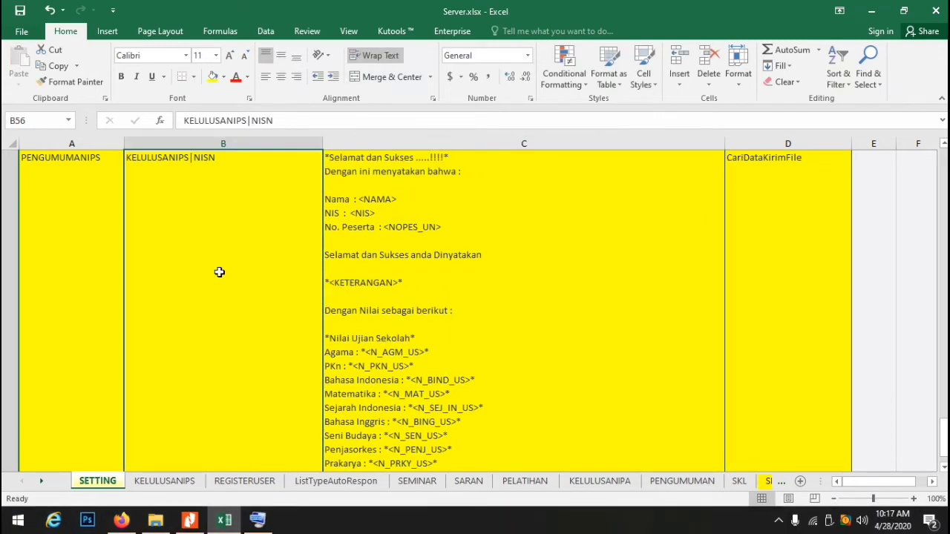
Step: Clear the keyword, sheet reference and file name from A58:C58 in the SKLIPS row of the SETTING sheet
key("Left")
left_click(219, 273)
key("Down")
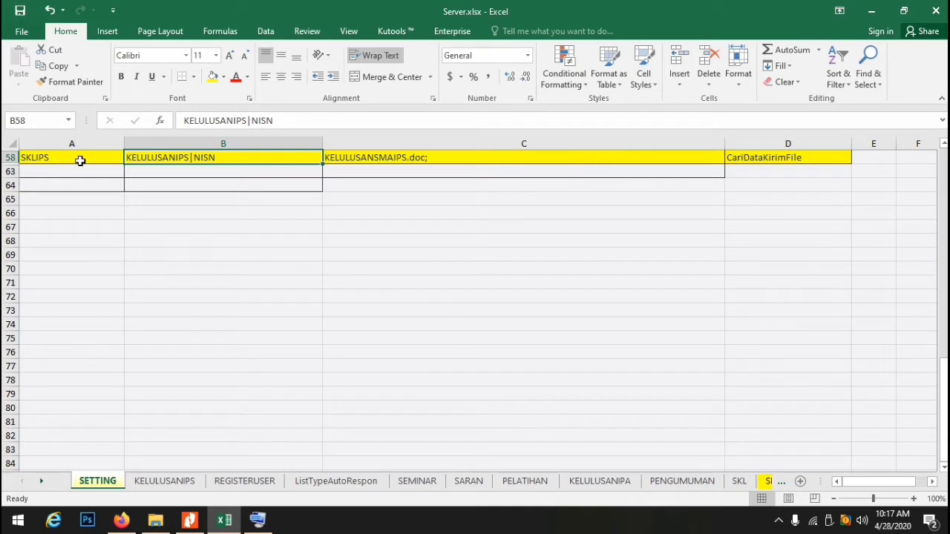
left_click(78, 159)
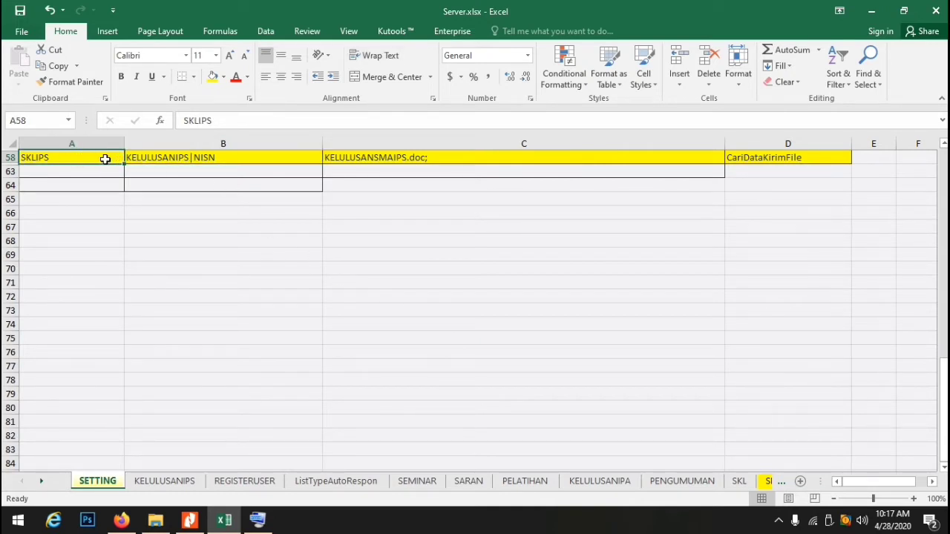
left_click_drag(106, 159, 372, 156)
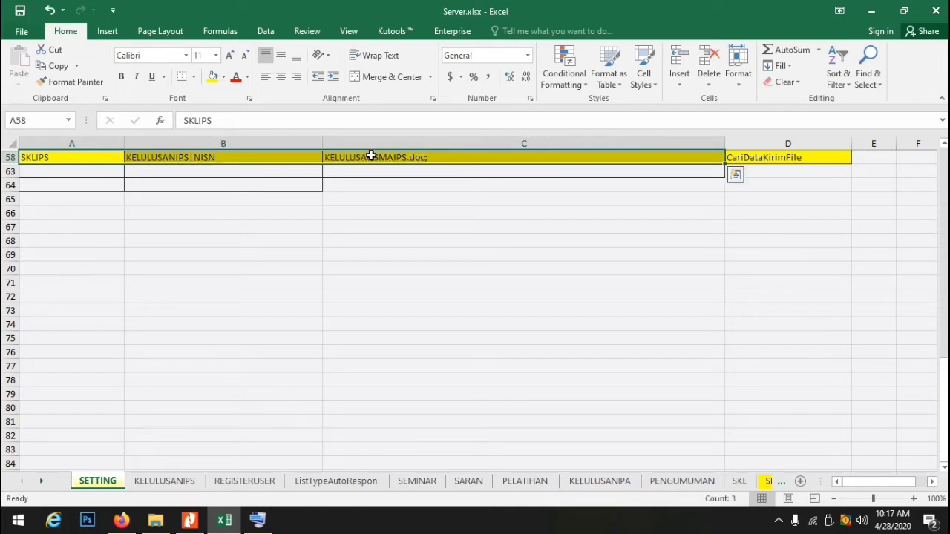
key("Delete")
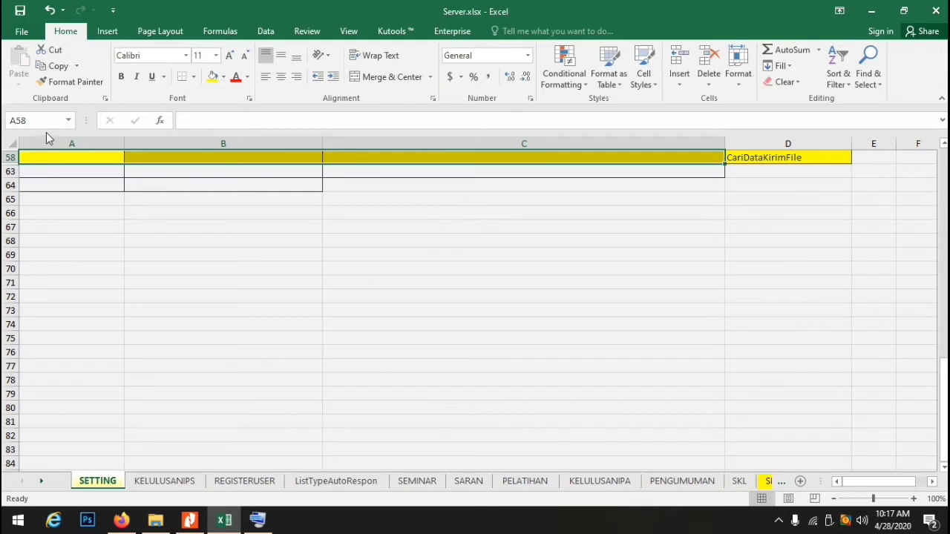
Step: Enter the request keyword SKLIPS in the emptied cell A58
left_click(63, 155)
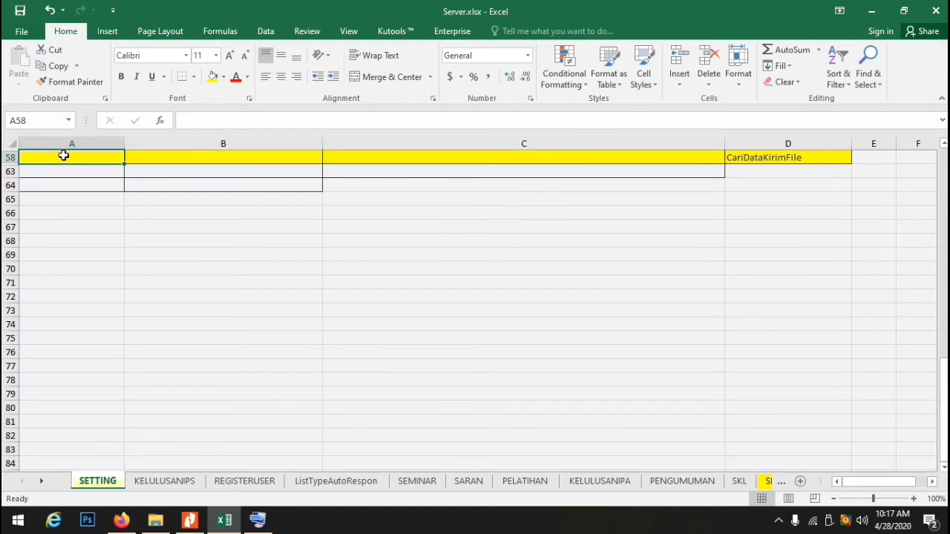
type("SK")
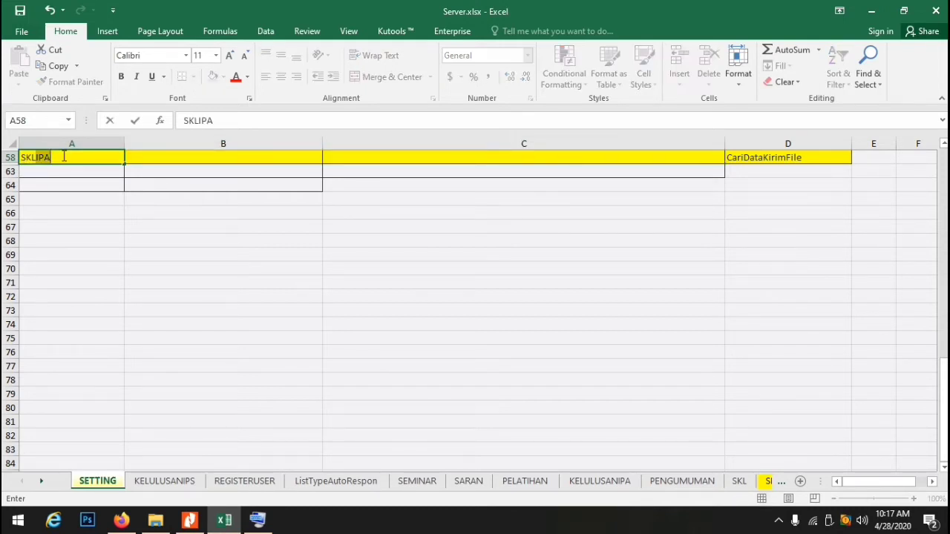
type("LIPS")
key("Tab")
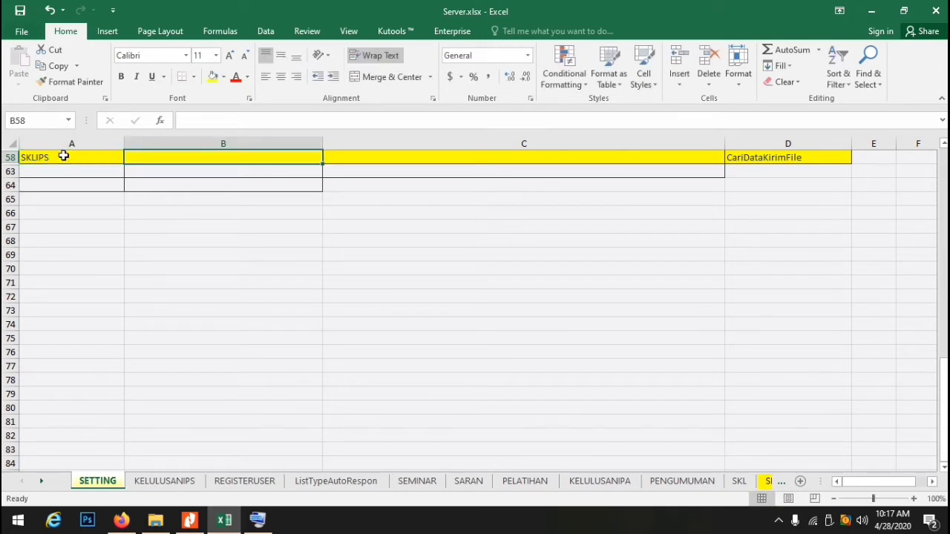
Step: Check the graduation data sheet's name and enter KELULUSANIPS in B58, dropping the autocompleted column reference
left_click(178, 484)
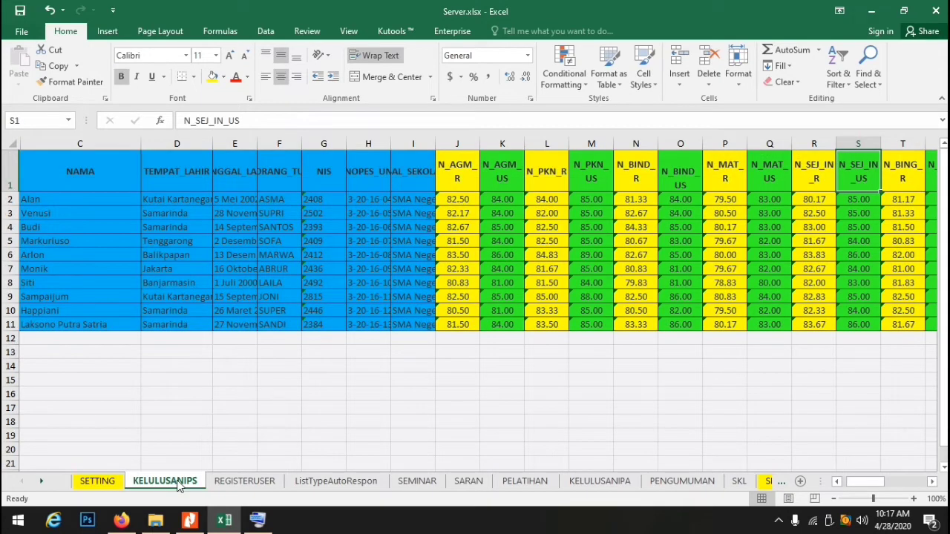
left_click(97, 482)
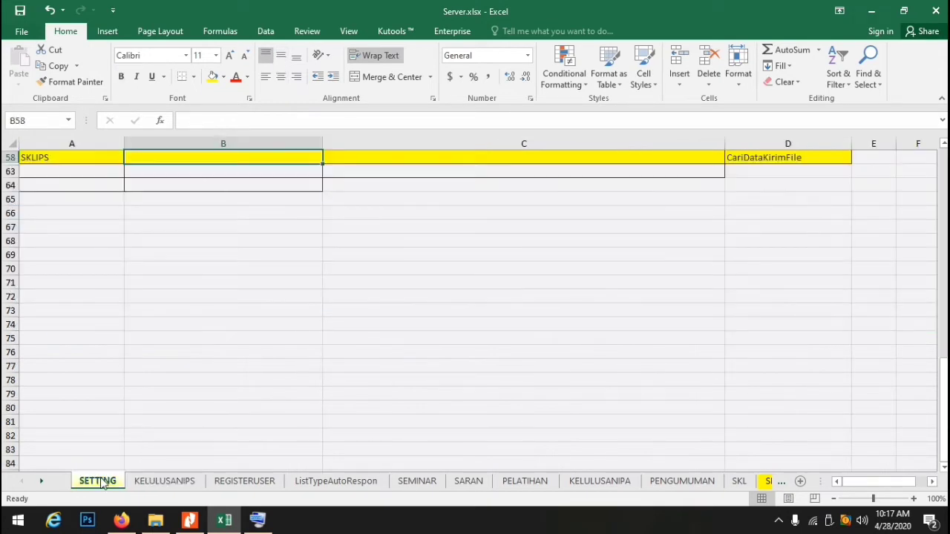
left_click(58, 160)
left_click(136, 158)
type("K")
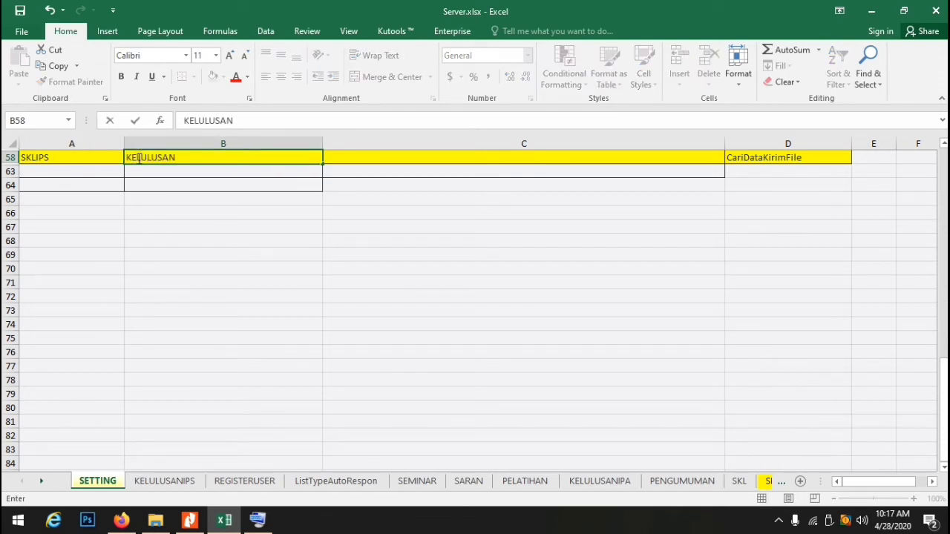
type("ELULUSANIPS")
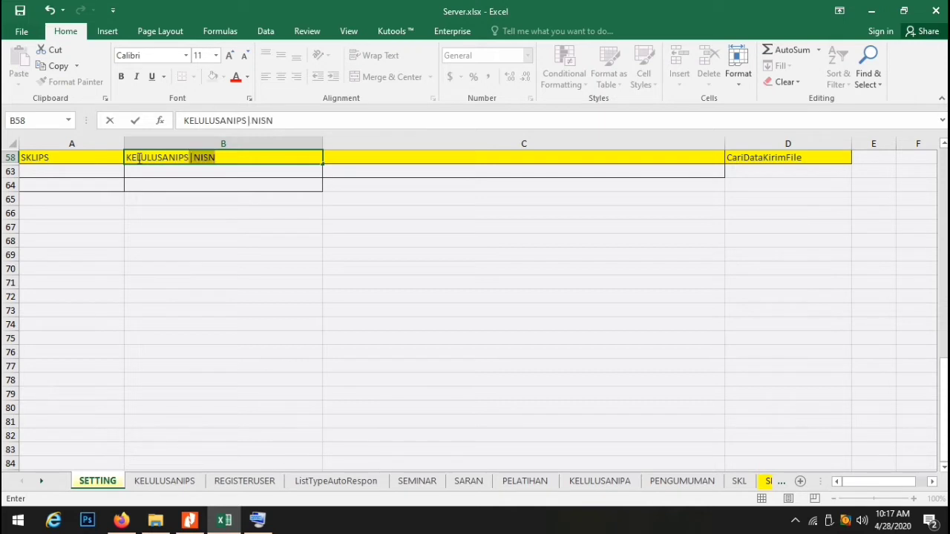
key("BackSpace")
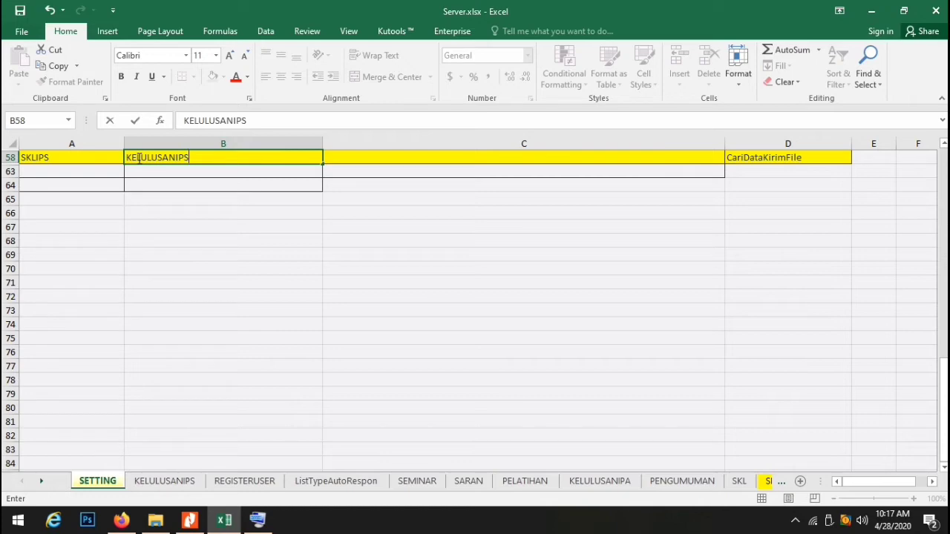
Step: Display the on-screen keyboard and complete B58 with the separator and column name, giving KELULUSANIPS|NISN
left_click(259, 520)
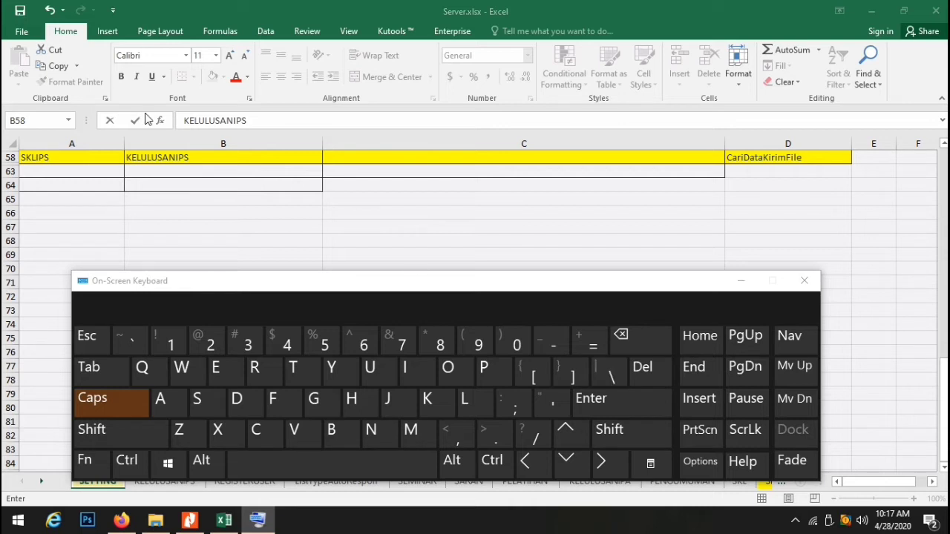
left_click(205, 156)
key("shift")
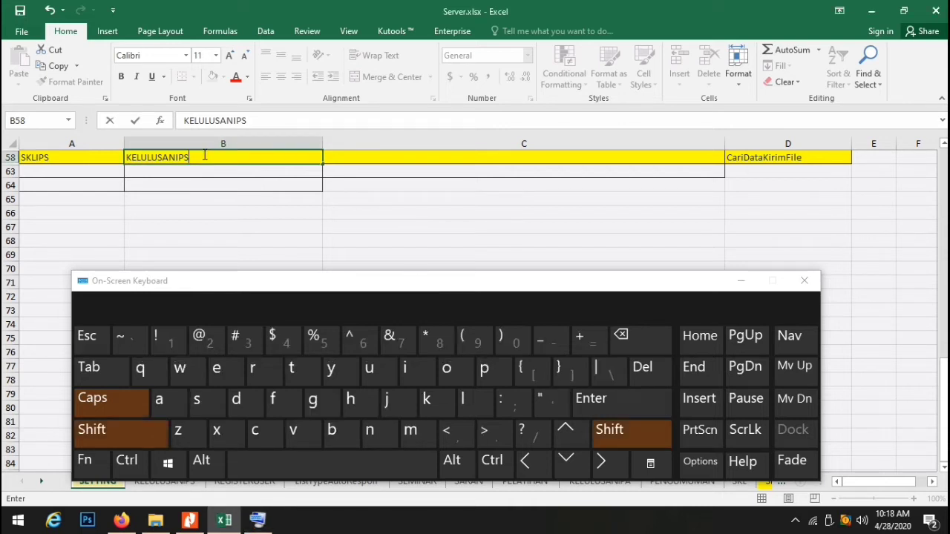
type("|")
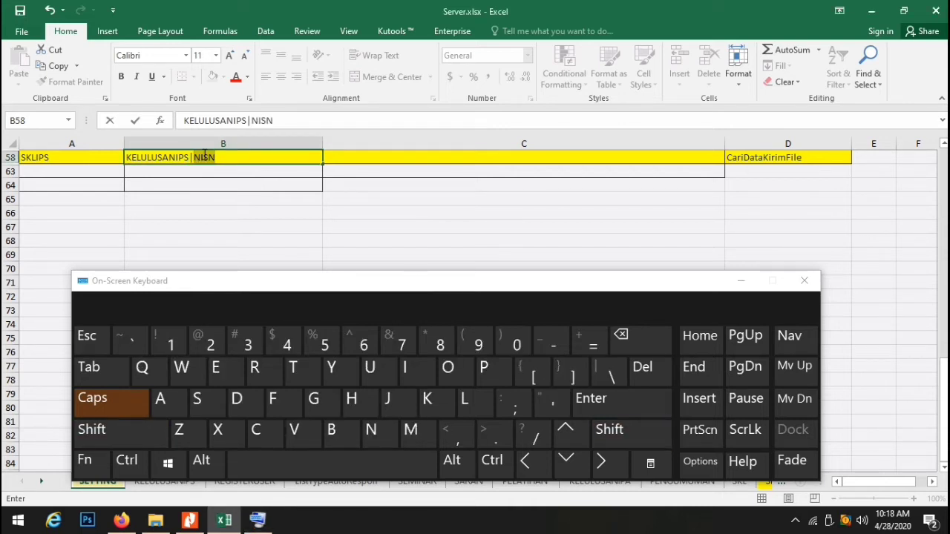
type("NI")
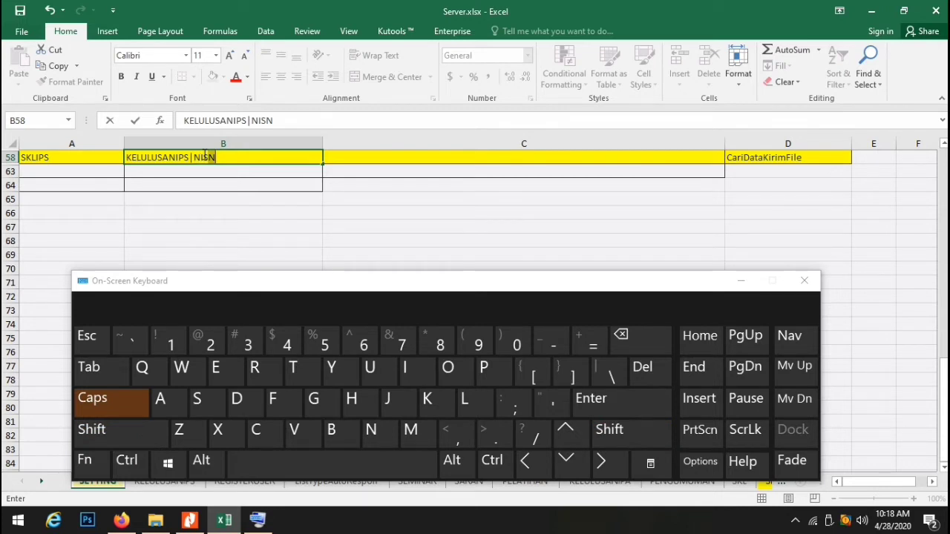
type("SN")
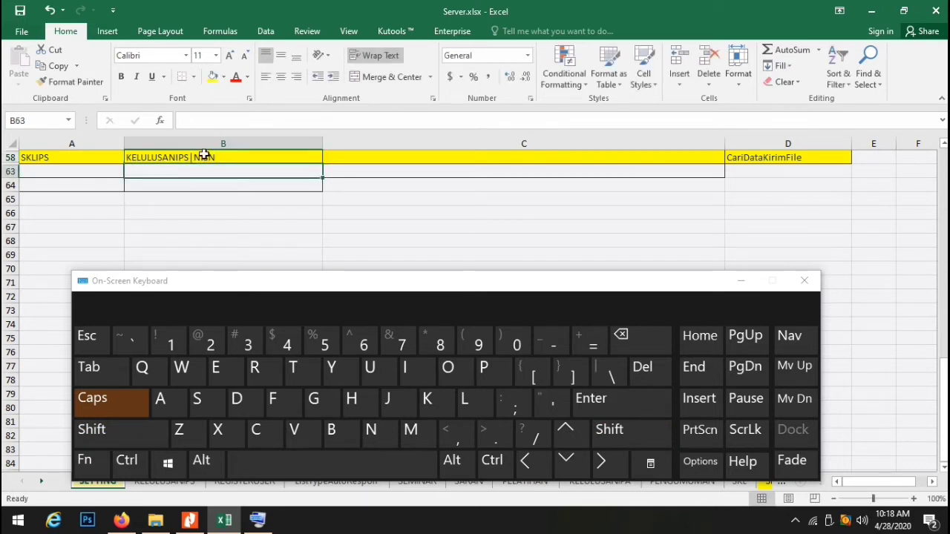
Step: Minimise the on-screen keyboard and, in File Explorer, copy the full file name KELULUSANSMAIPS.doc from the FileWA folder
left_click(338, 159)
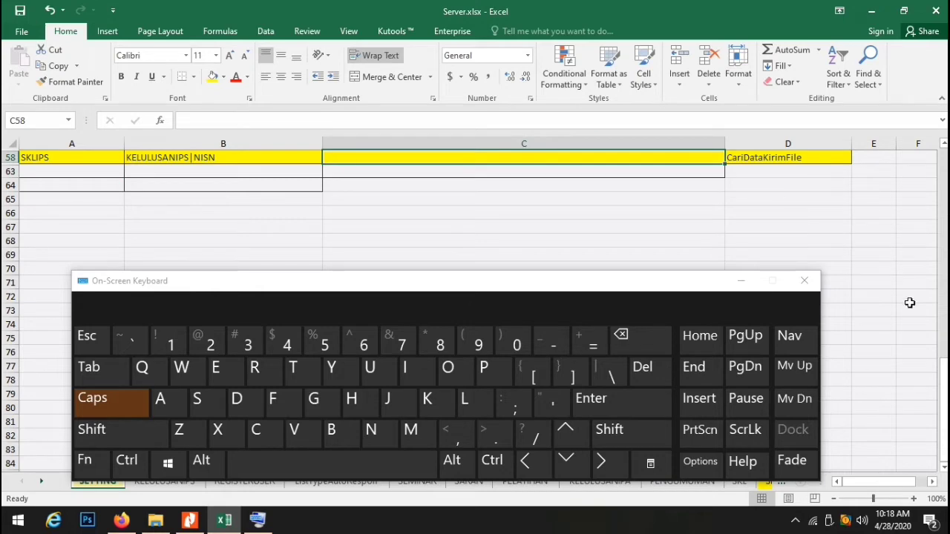
mouse_move(943, 396)
left_mouse_down()
mouse_move(932, 37)
mouse_move(942, 378)
left_mouse_up()
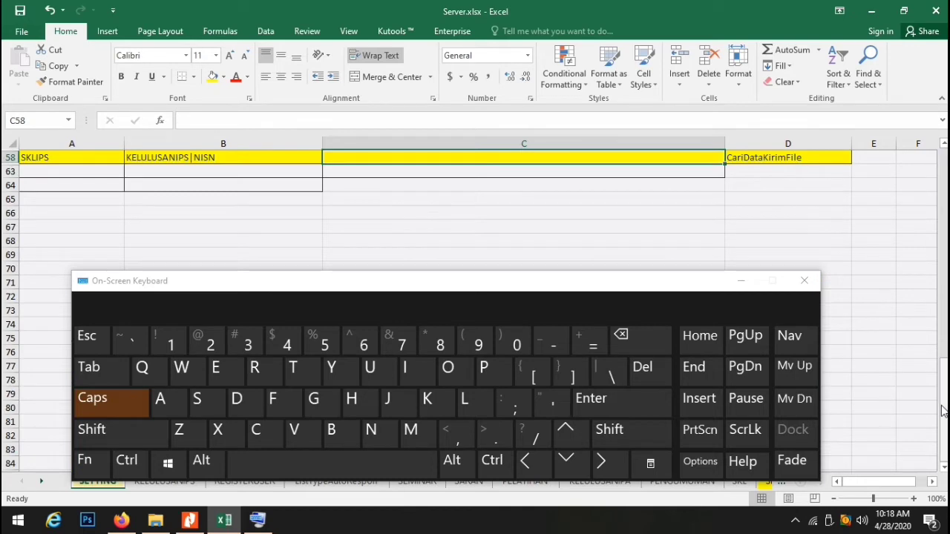
left_click(744, 280)
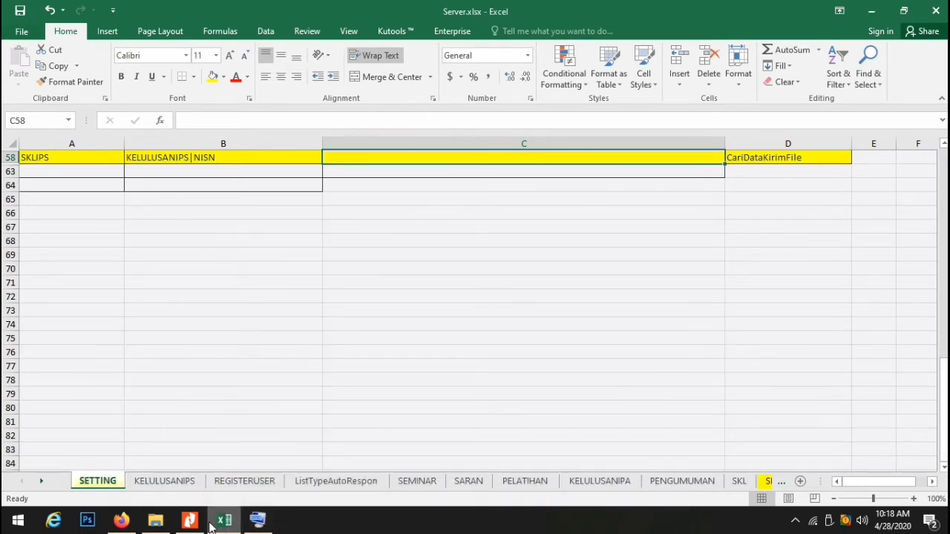
left_click(164, 520)
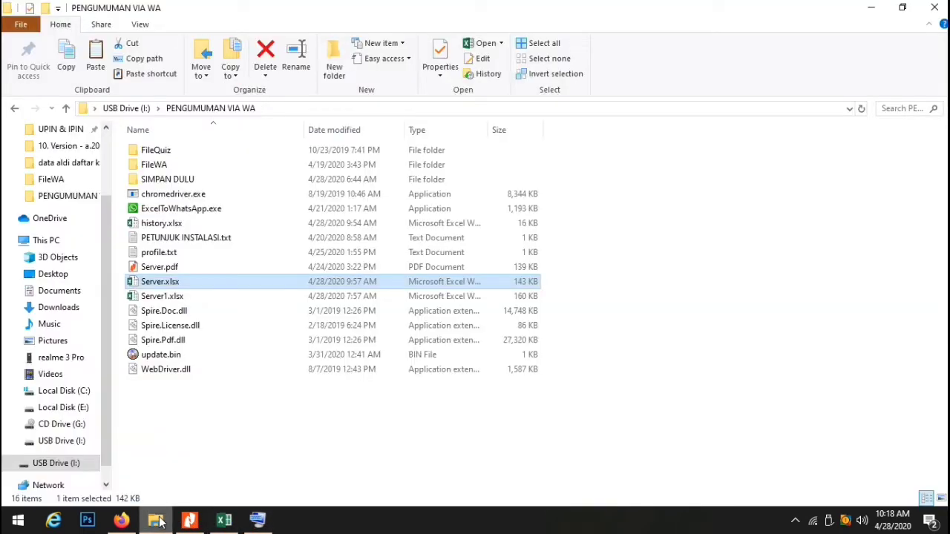
double_click(153, 167)
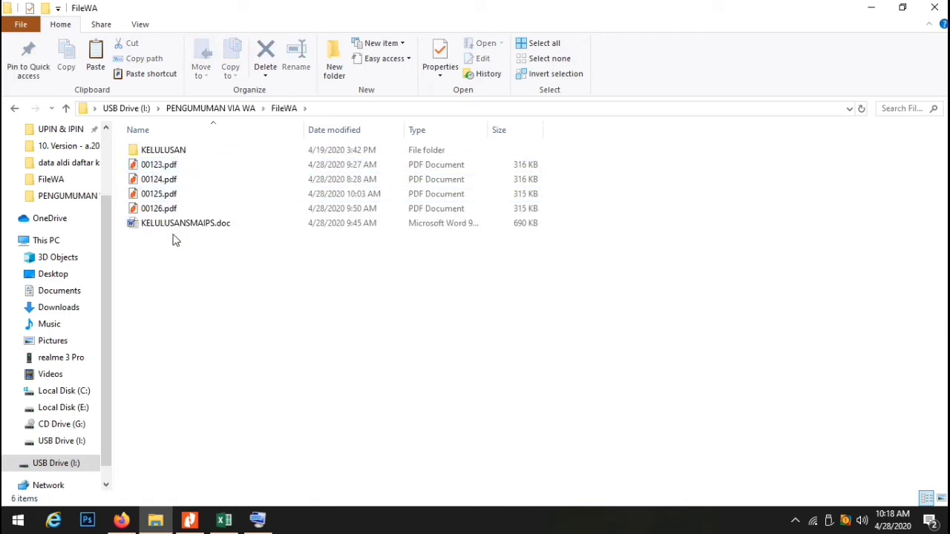
double_click(195, 229)
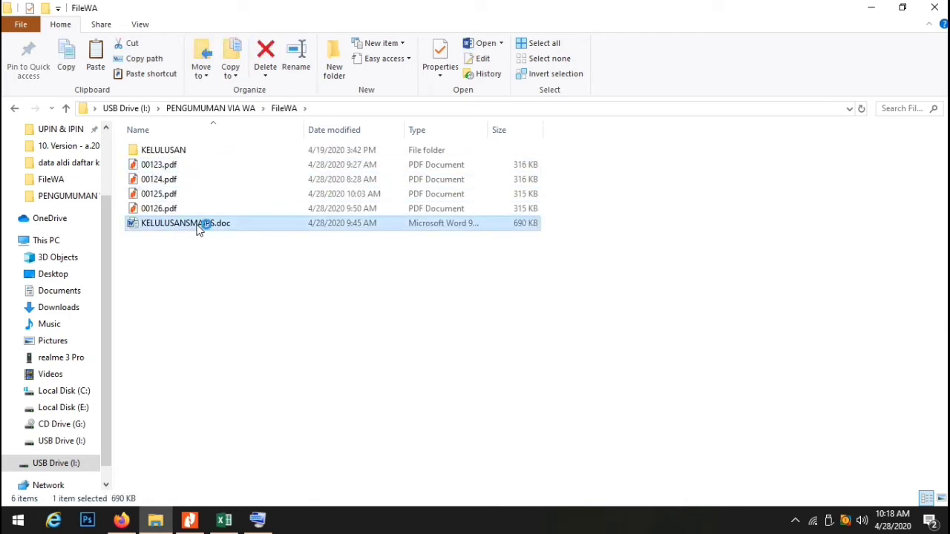
left_click(222, 224)
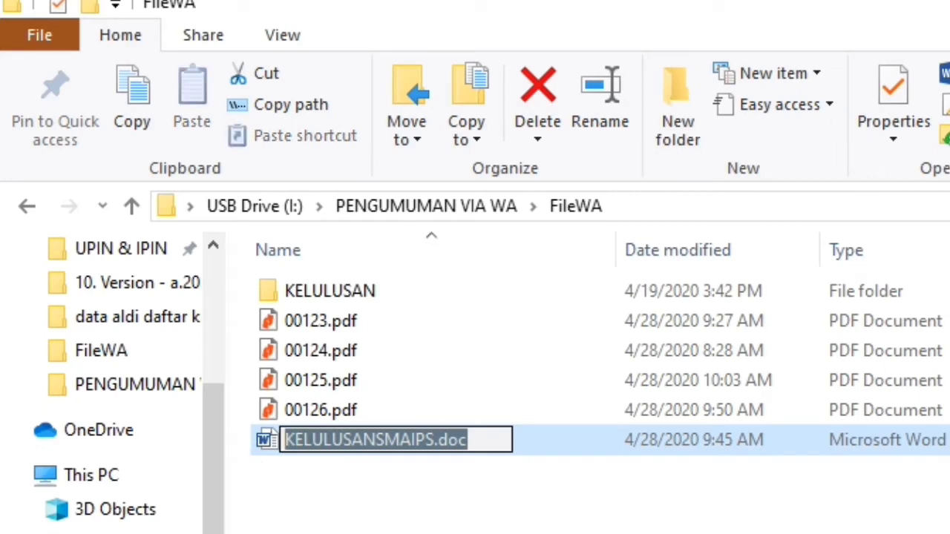
key("ctrl+c")
Step: Return to Excel and paste the copied document file name into C58 of the SKLIPS row
key("alt+Tab")
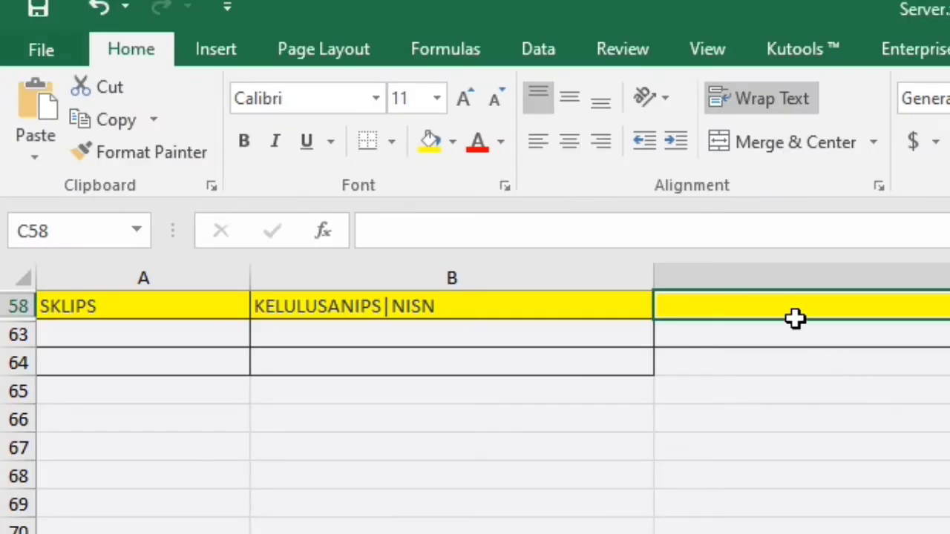
right_click(796, 312)
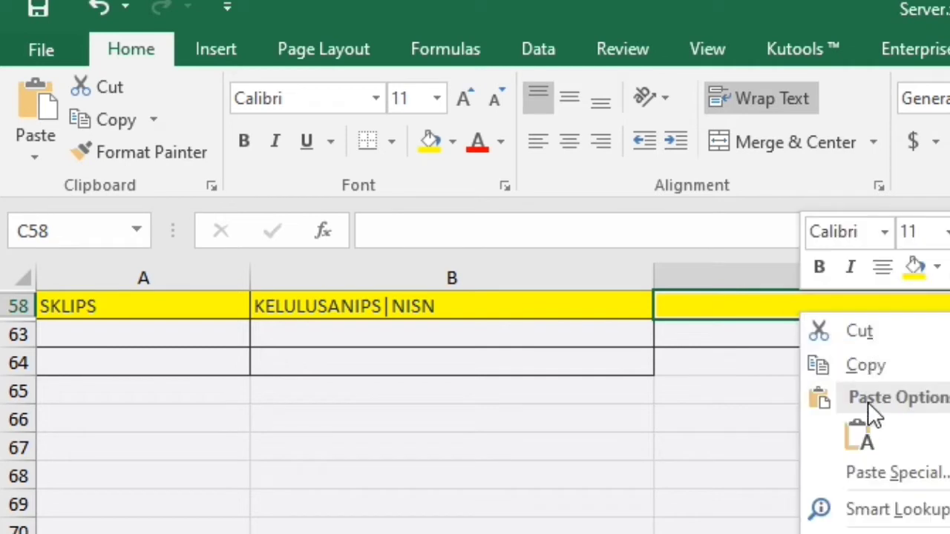
left_click(860, 432)
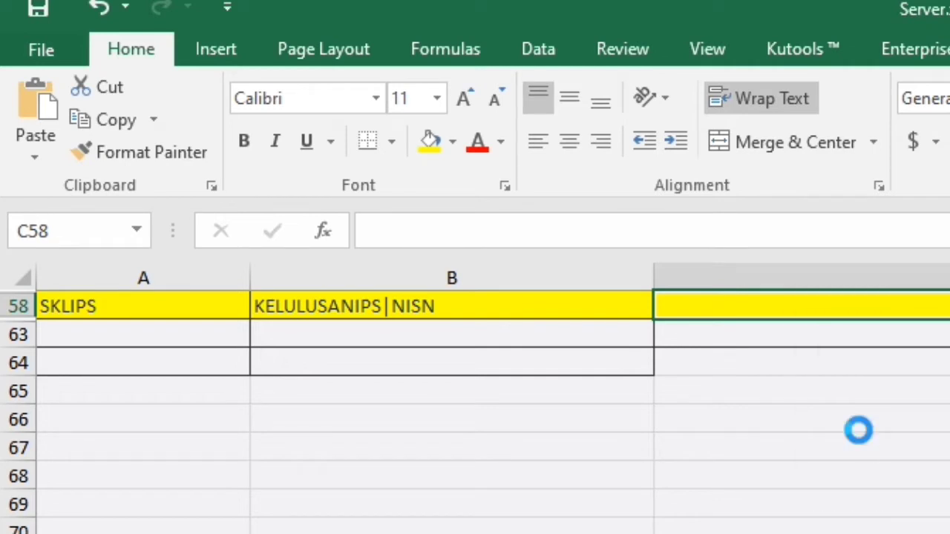
Step: Complete the file name in C58 with a semicolon, giving KELULUSANSMAIPS.doc;, and check the response type in the PENGUMUMANIPS row
double_click(880, 310)
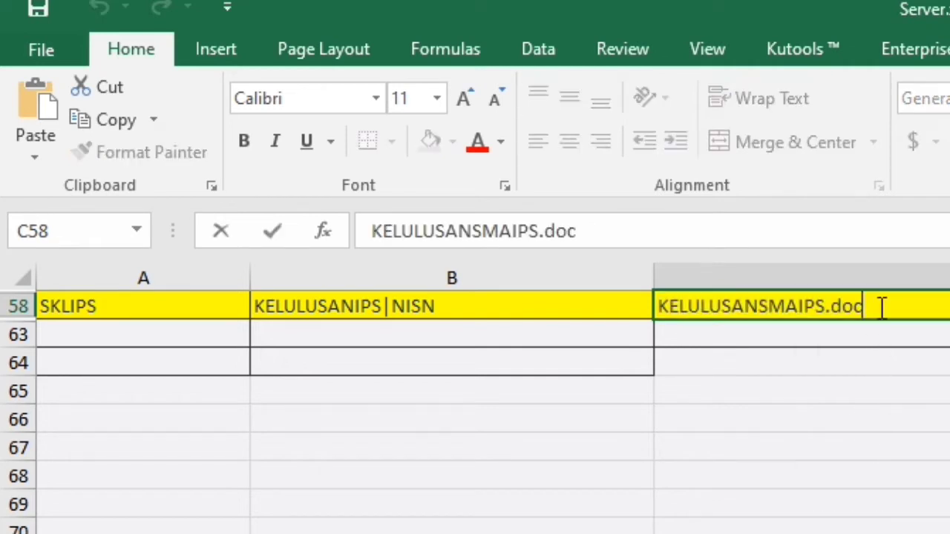
type(";")
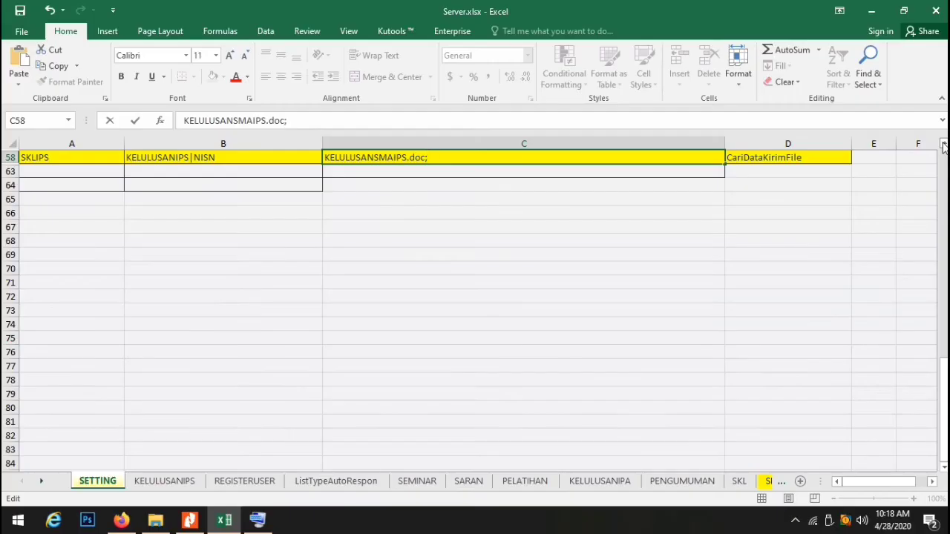
left_click(944, 146)
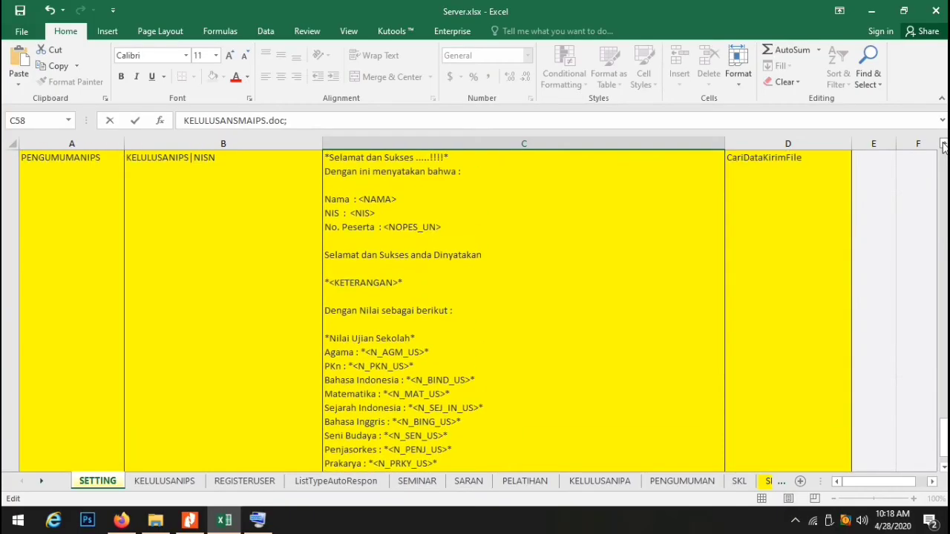
left_click(944, 468)
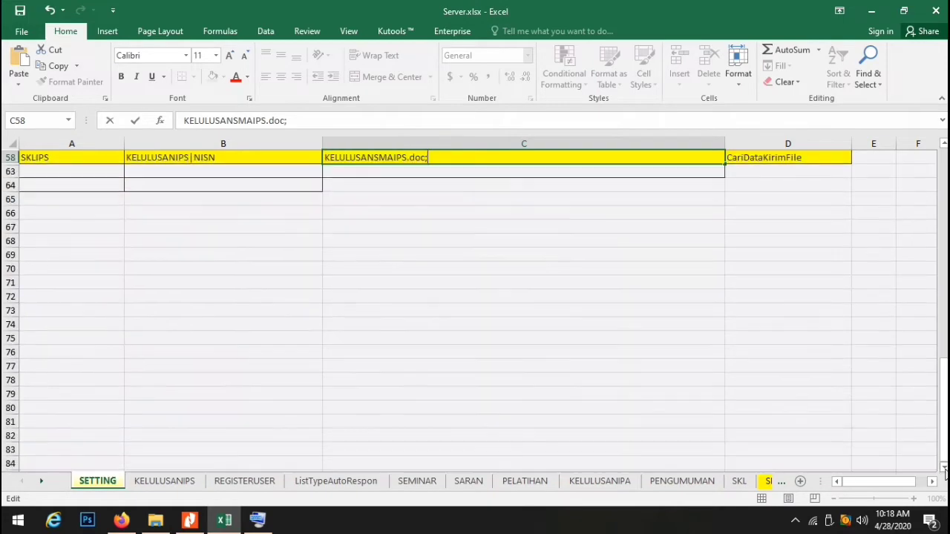
left_click(943, 146)
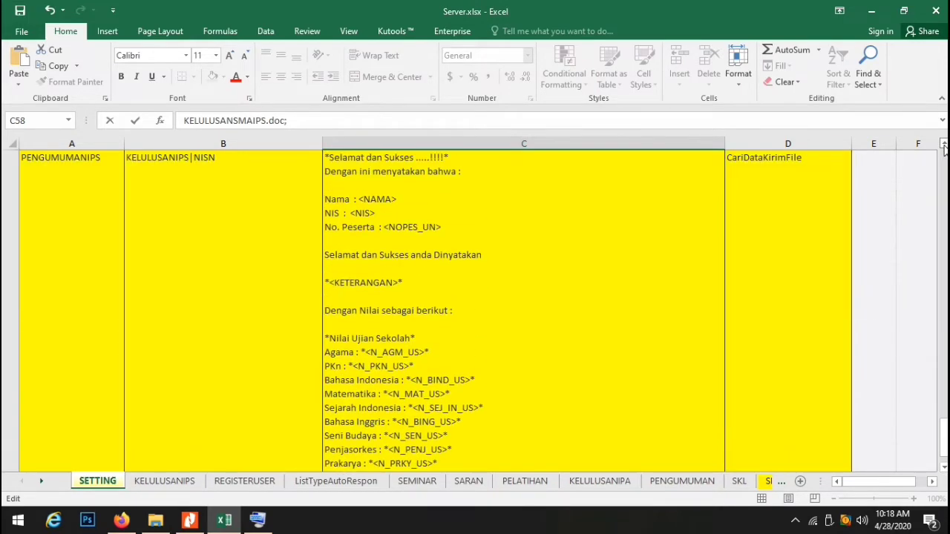
left_click(793, 158)
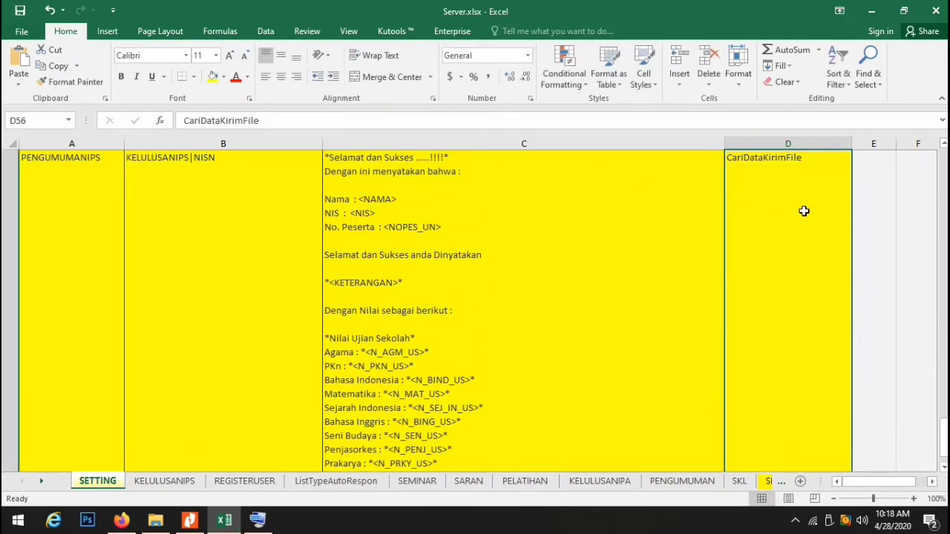
Step: Review the SKLIPS row against the KELULUSANIPS data sheet and look over the reply entries on the SETTING sheet
left_click_drag(945, 434, 944, 429)
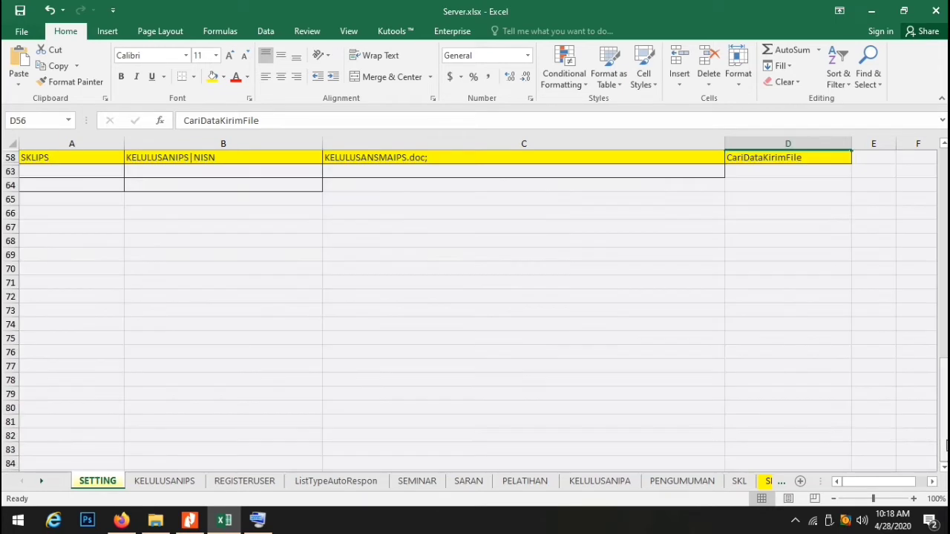
left_click(165, 482)
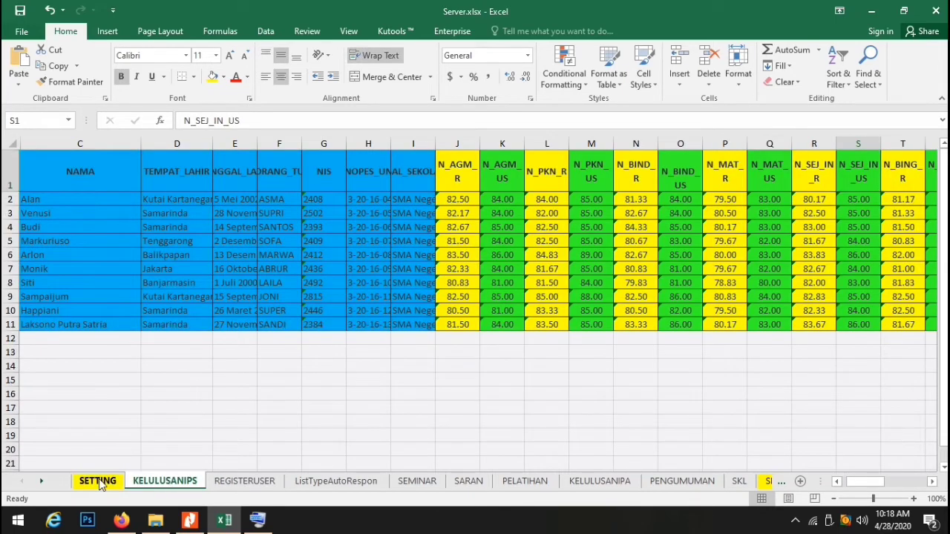
left_click(97, 480)
left_click(763, 163)
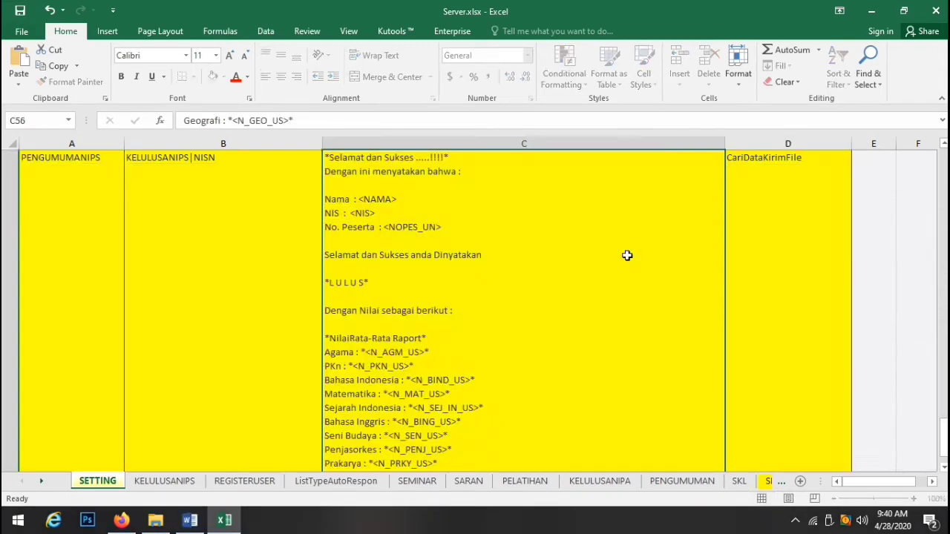
key("Down")
left_click_drag(945, 377, 941, 363)
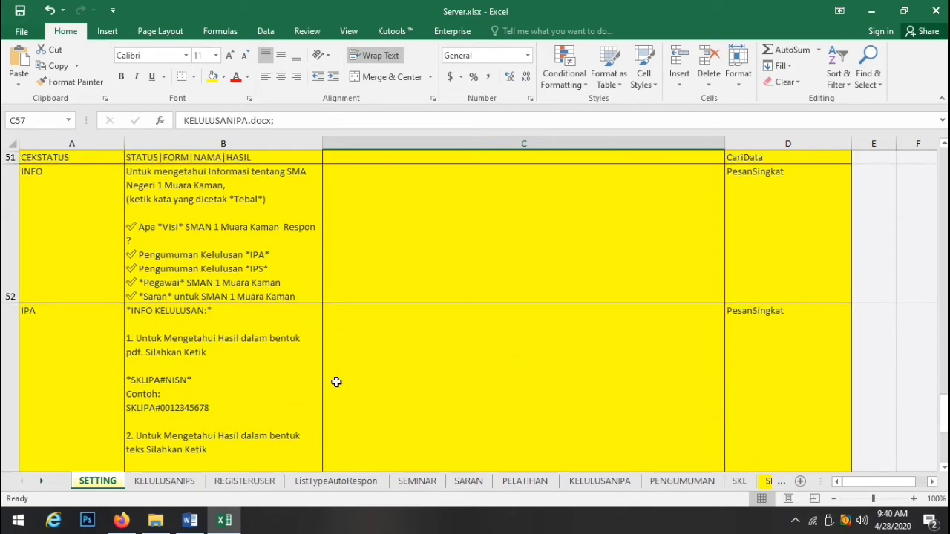
Step: Switch to File Explorer and open KELULUSANSMAIPS.doc from the FileWA folder in Word
left_click(871, 10)
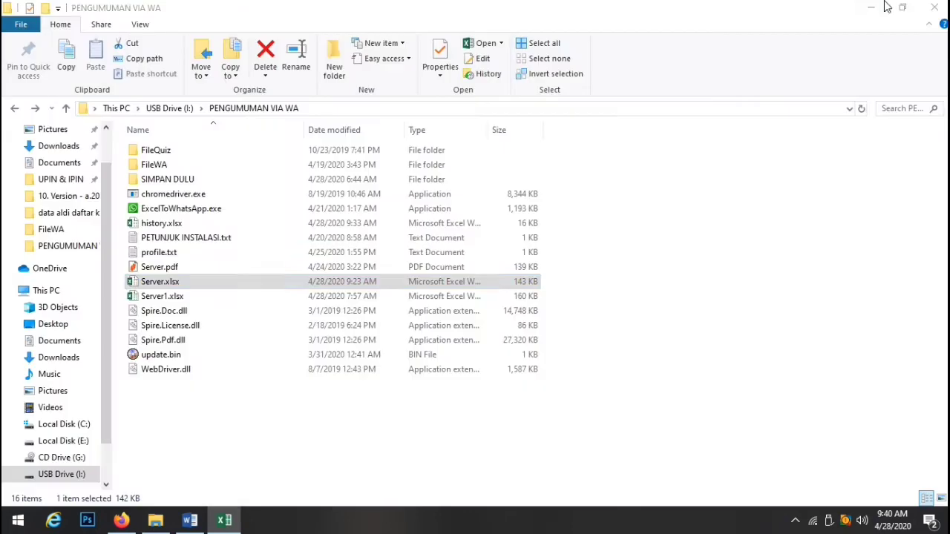
double_click(178, 165)
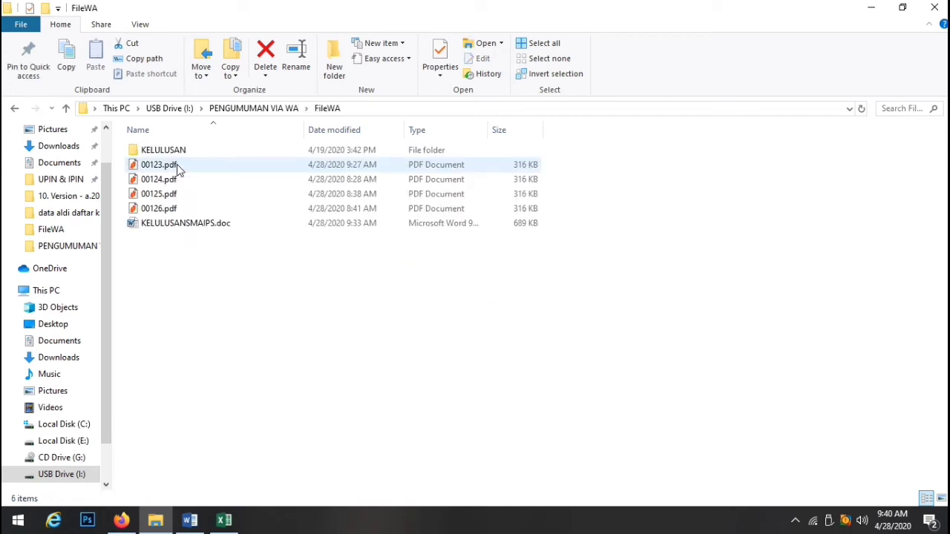
double_click(180, 224)
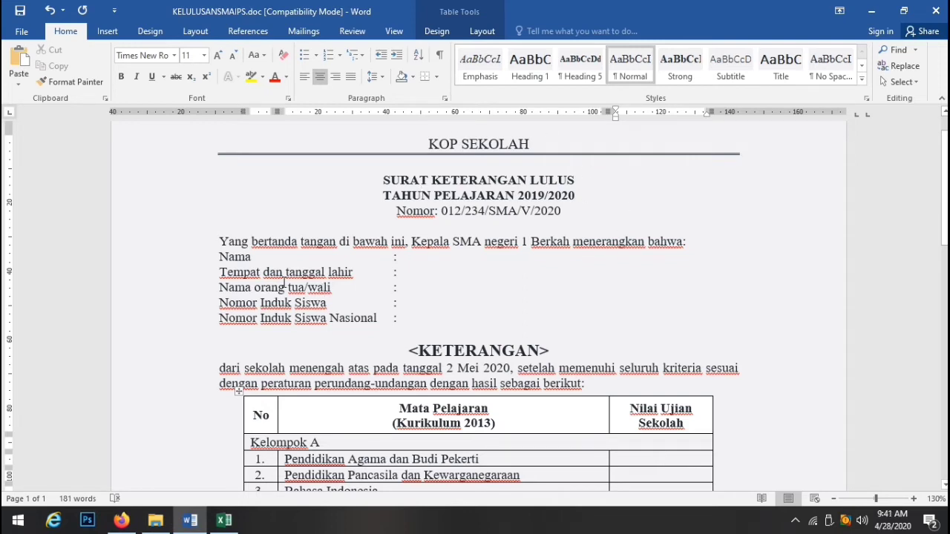
Step: Fill the letter's Nama line with the placeholder <NAMA>, copying the column heading from the KELULUSANIPS sheet in Excel
left_click(432, 261)
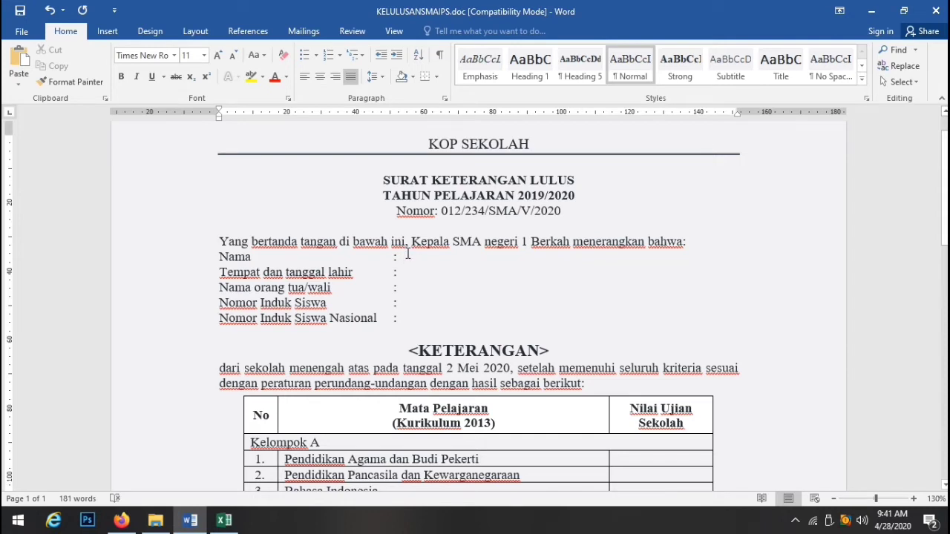
type("<>")
left_click(222, 520)
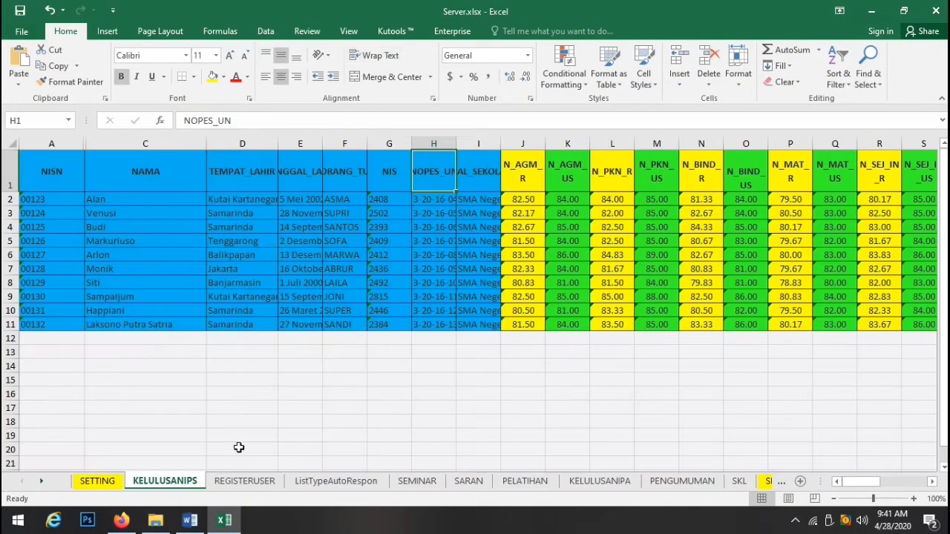
left_click(182, 482)
left_click(148, 177)
left_click_drag(239, 120, 145, 121)
key("ctrl+c")
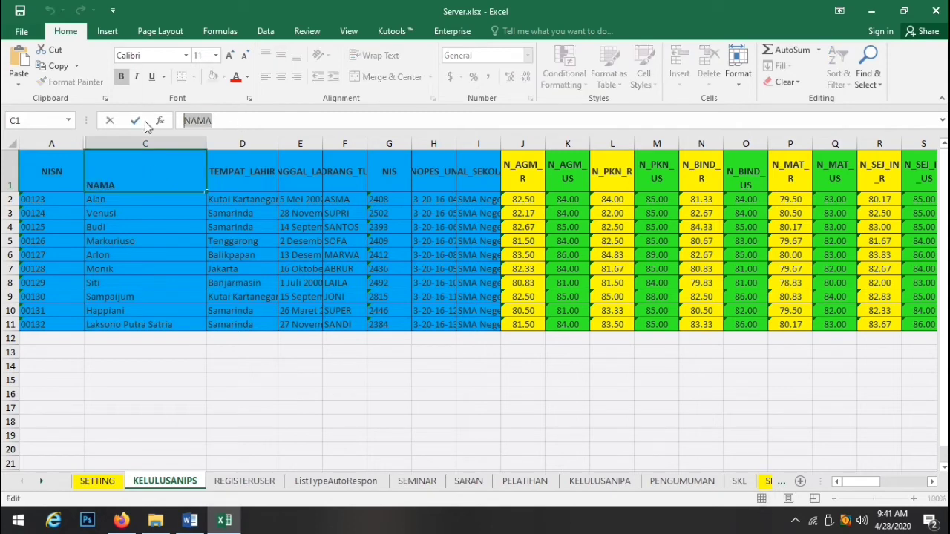
left_click(190, 520)
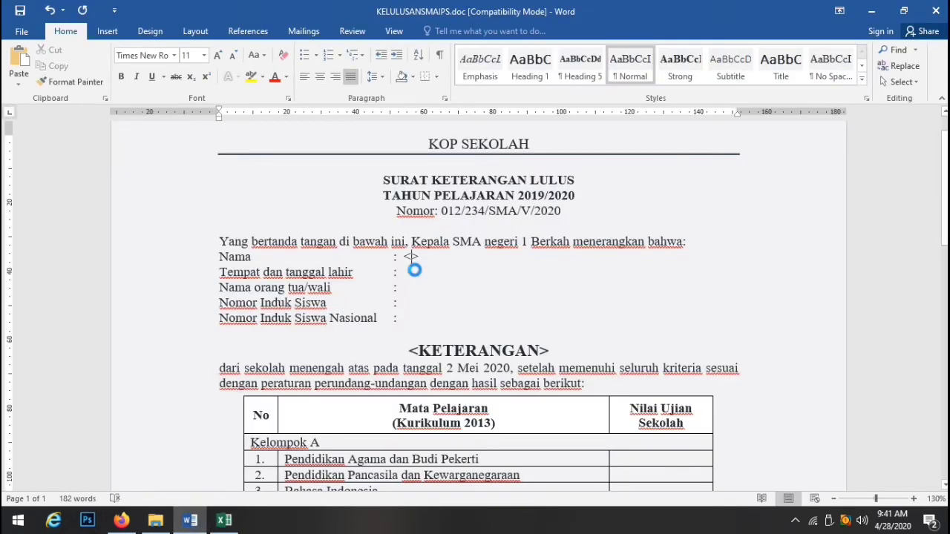
key("ctrl+v")
Step: Add the placeholder <TEMPAT_LAHIR> and a comma to the Tempat dan tanggal lahir line, copying the heading from the Excel data sheet
left_click(413, 274)
type("<")
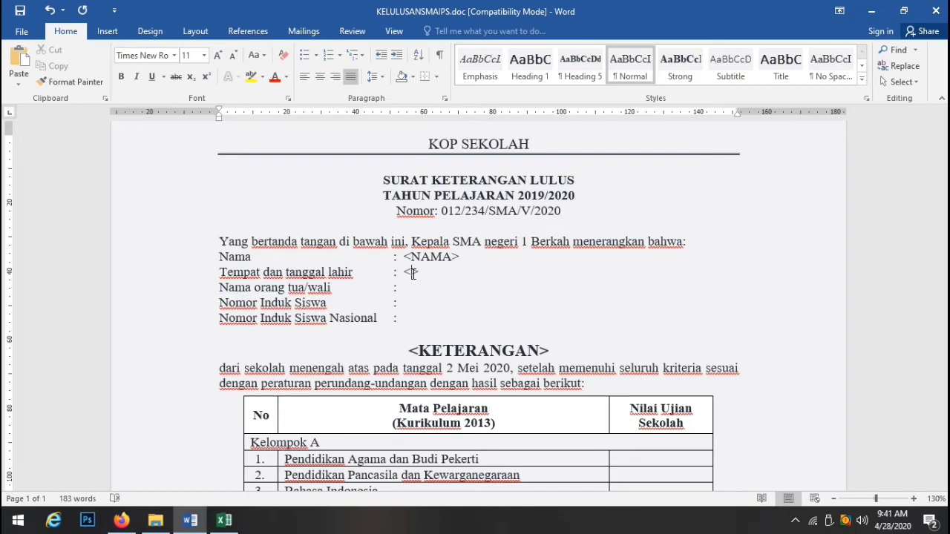
type(">")
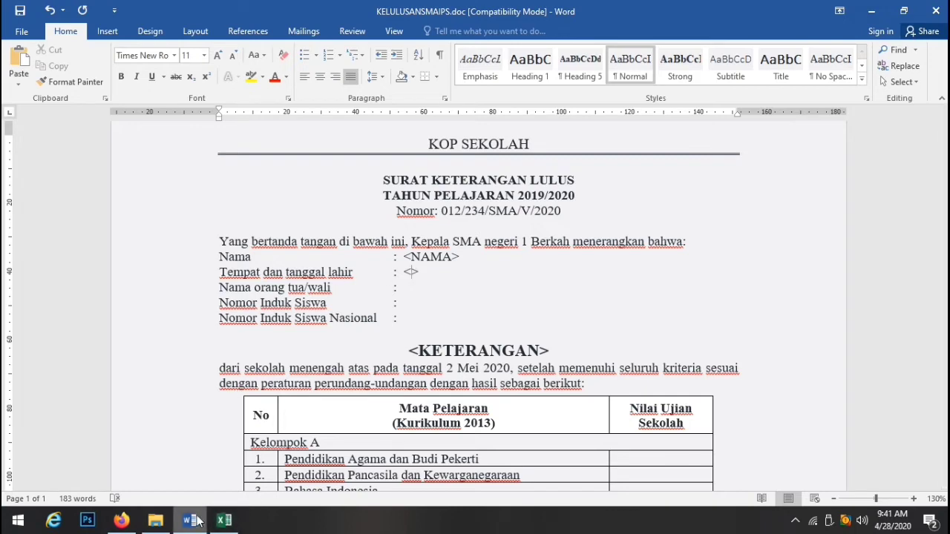
left_click(219, 524)
left_click(244, 155)
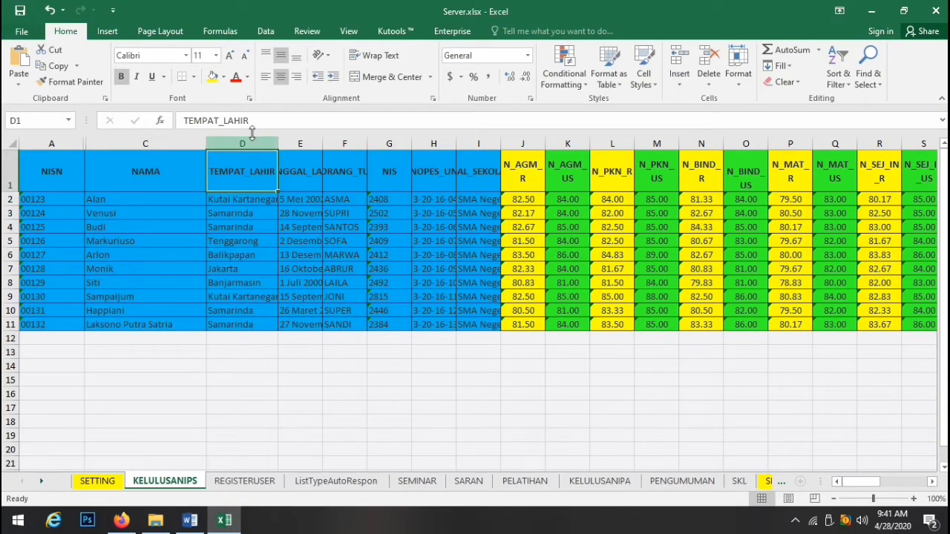
double_click(242, 120)
key("ctrl+c")
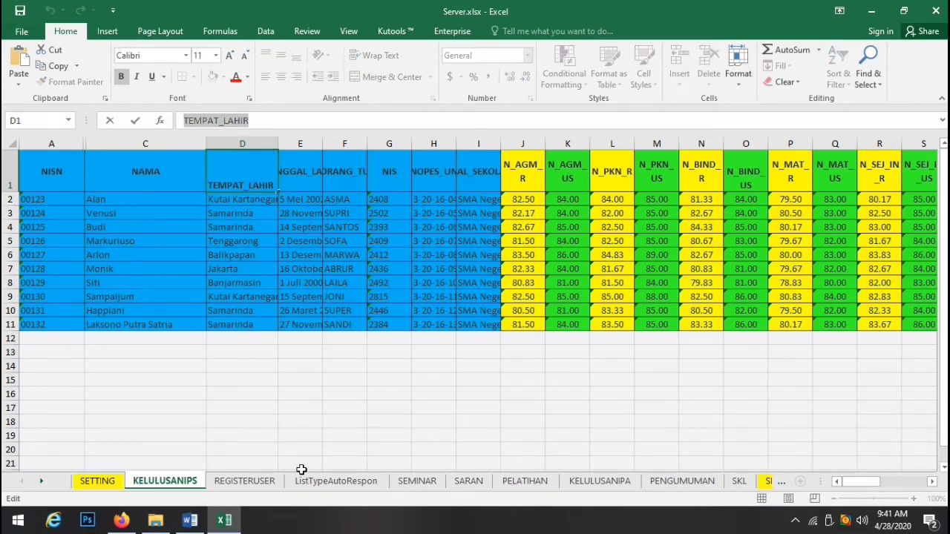
left_click(99, 481)
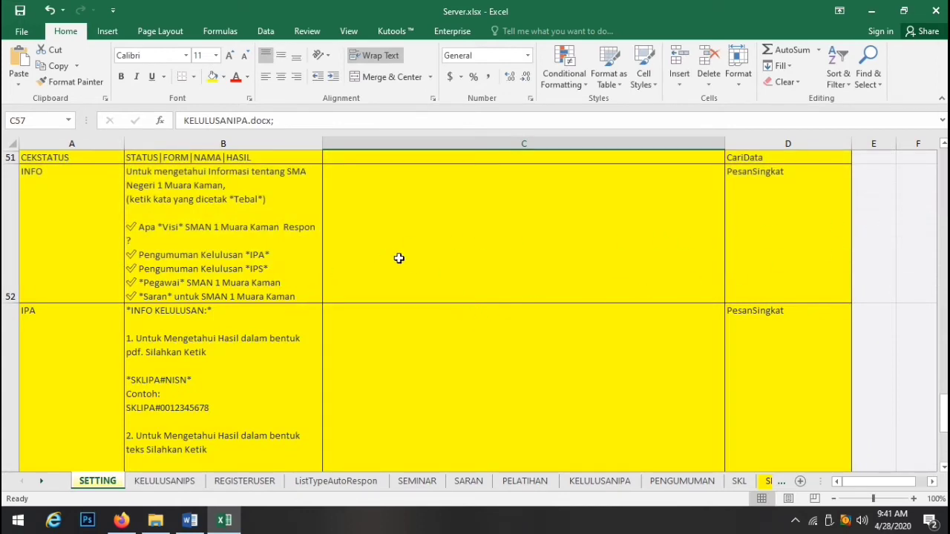
left_click(191, 522)
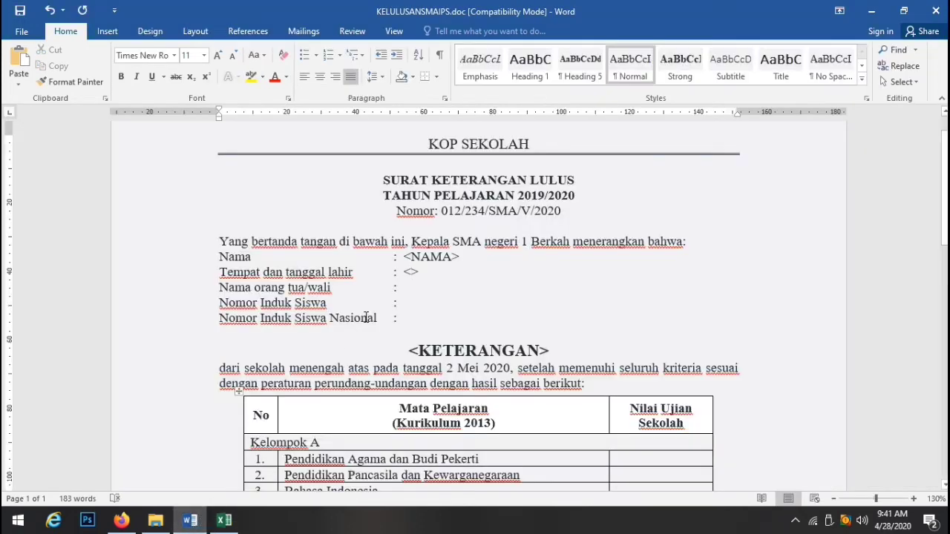
key("ctrl+v")
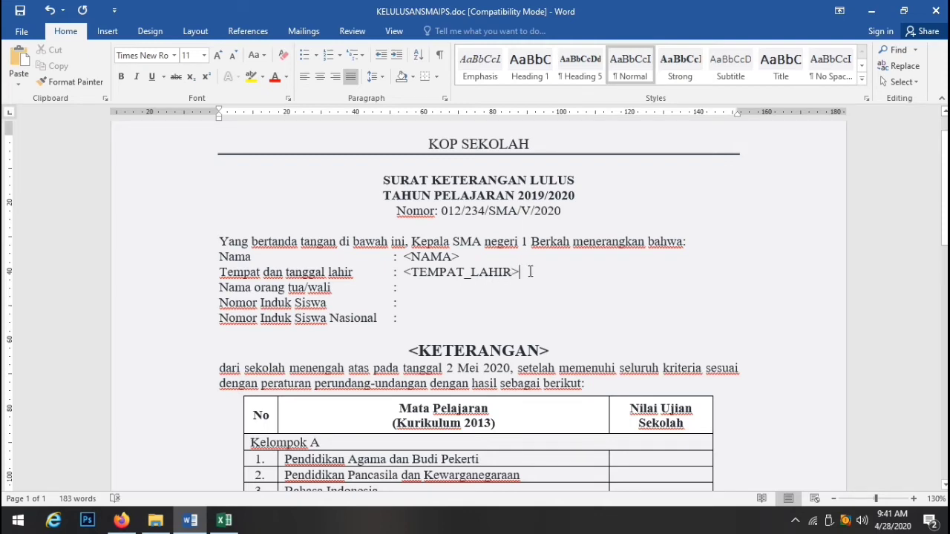
type(",")
Step: Copy the TANGGAL_LAHIR heading from the Excel data sheet and add it as <TANGGAL_LAHIR> after the birthplace placeholder in Word
left_click(224, 521)
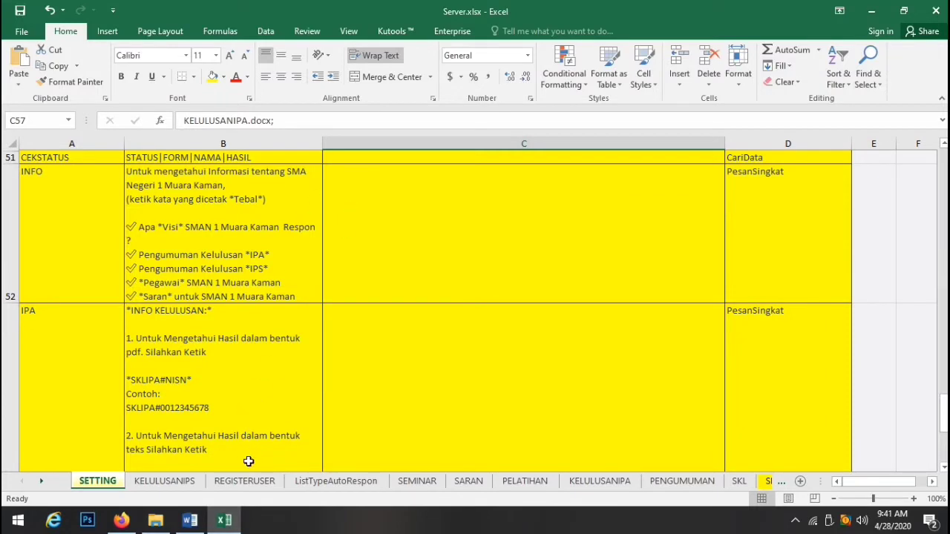
left_click(182, 483)
left_click(303, 182)
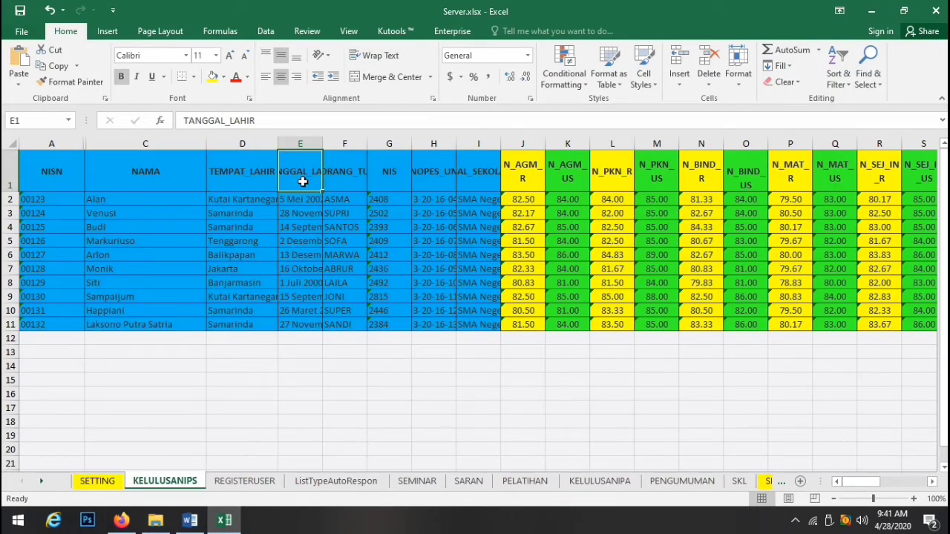
left_click_drag(270, 121, 155, 117)
key("ctrl+c")
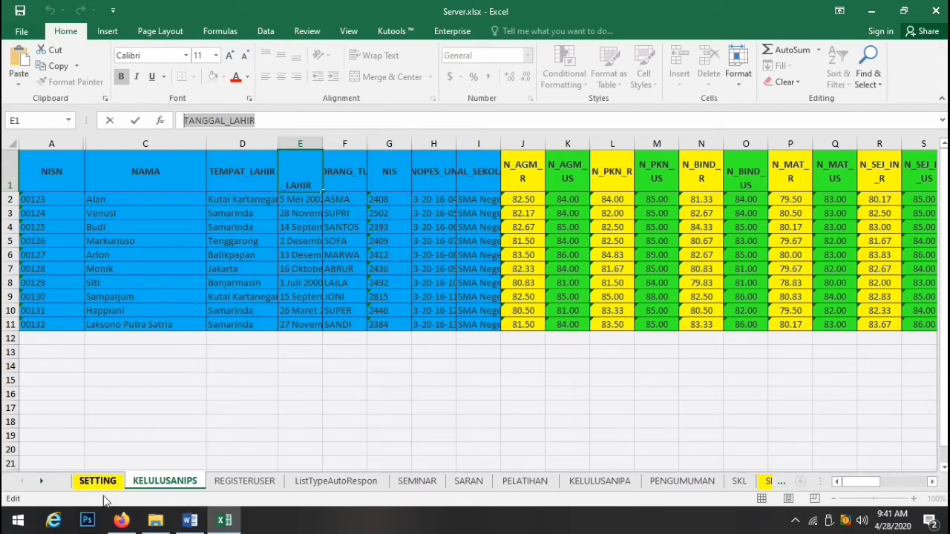
left_click(187, 521)
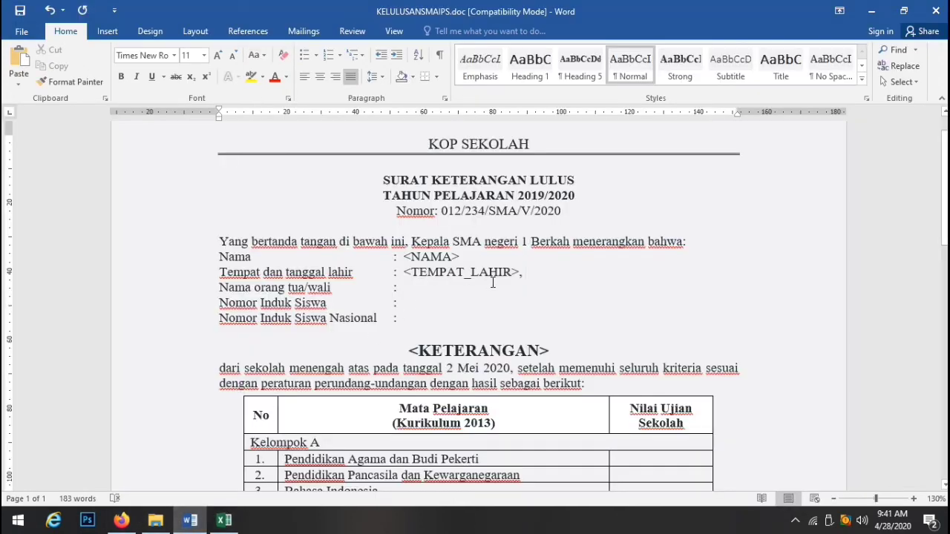
key("ctrl+v")
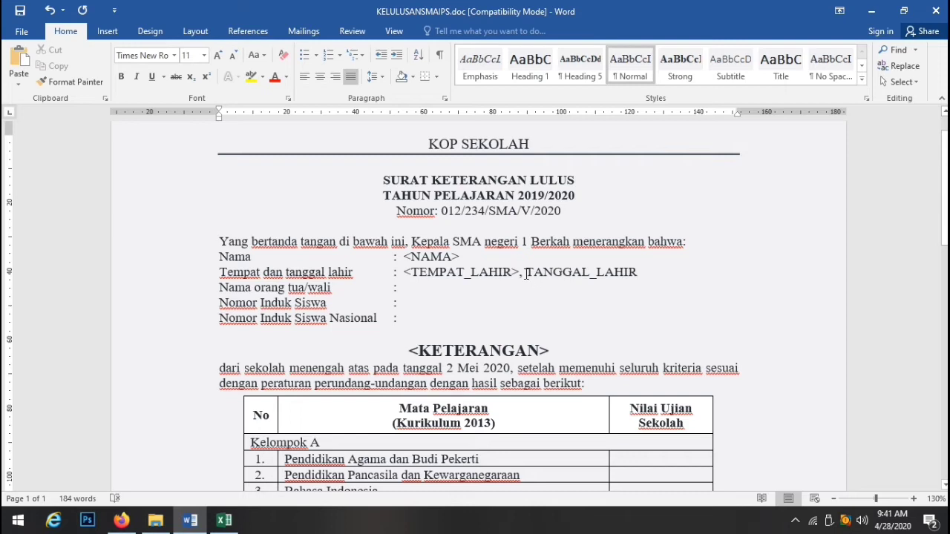
type("<")
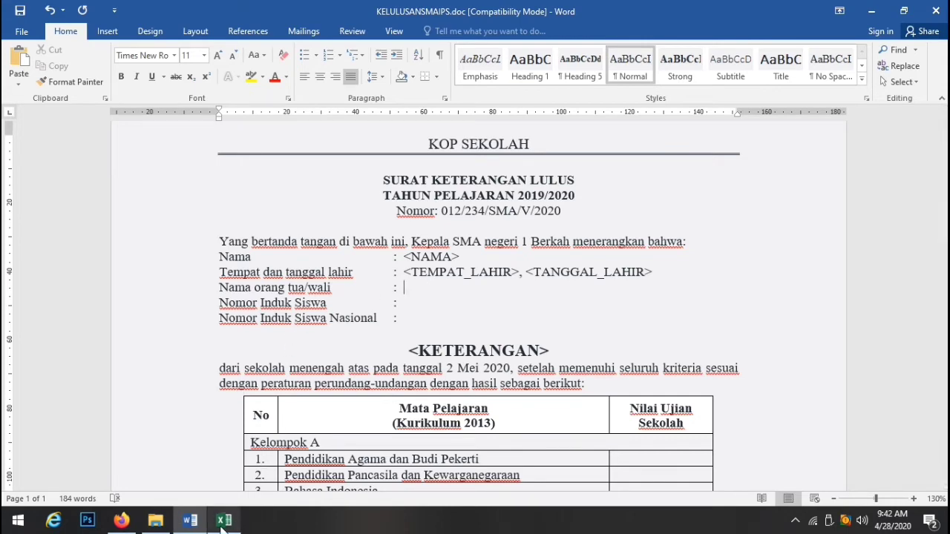
Step: Fill the Nama orang tua/wali line with <NAMA_ORANG_TUA_WALI>, copying the heading from the KELULUSANIPS sheet in Excel into the Word letter
mouse_move(223, 525)
mouse_move(156, 521)
mouse_move(175, 486)
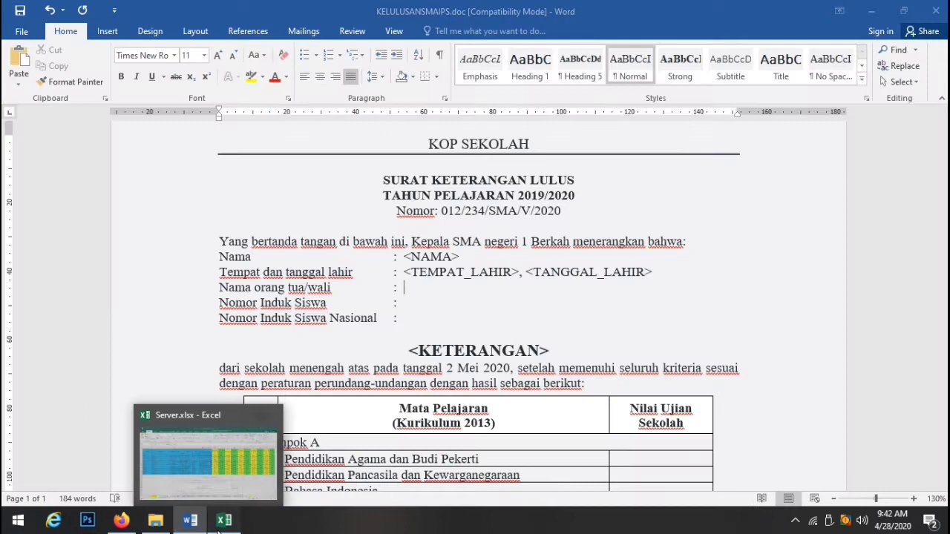
left_click(225, 521)
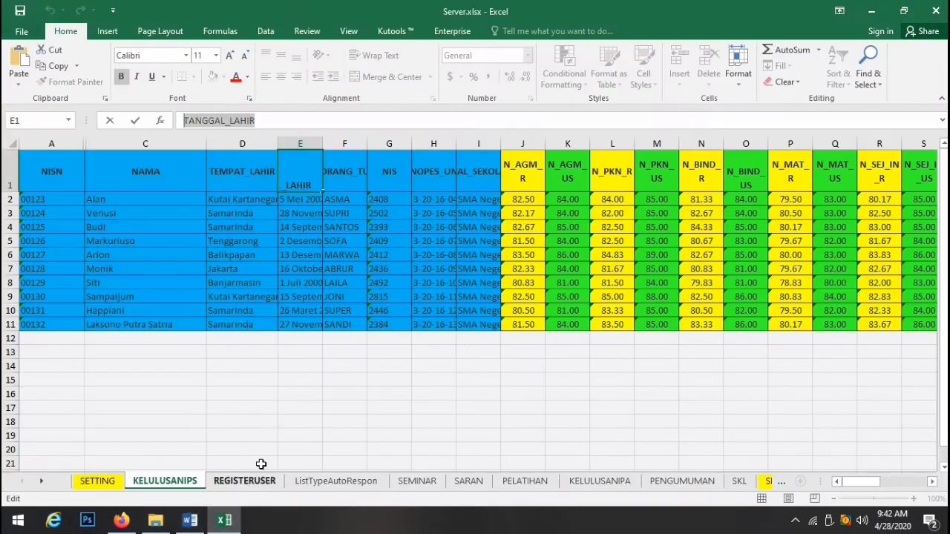
left_click(340, 186)
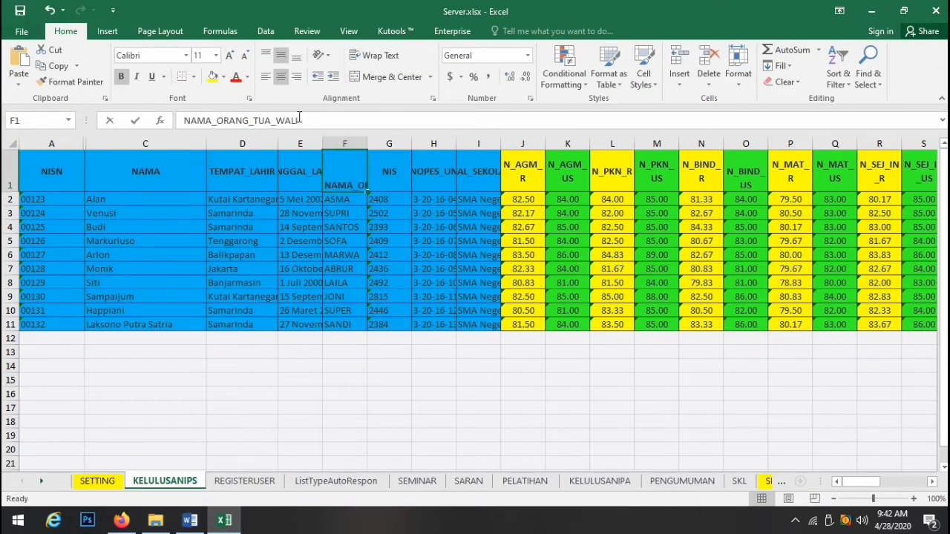
key("F2")
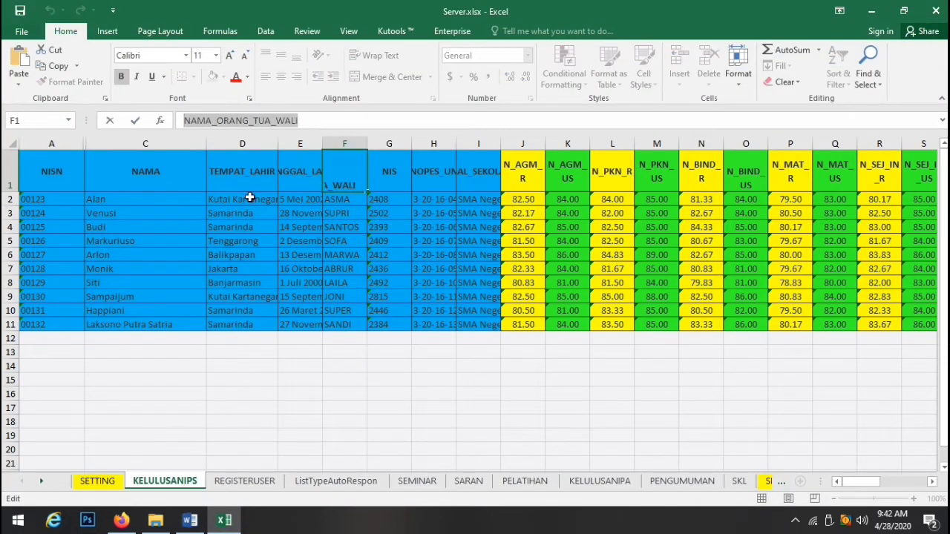
mouse_move(186, 526)
left_click(192, 506)
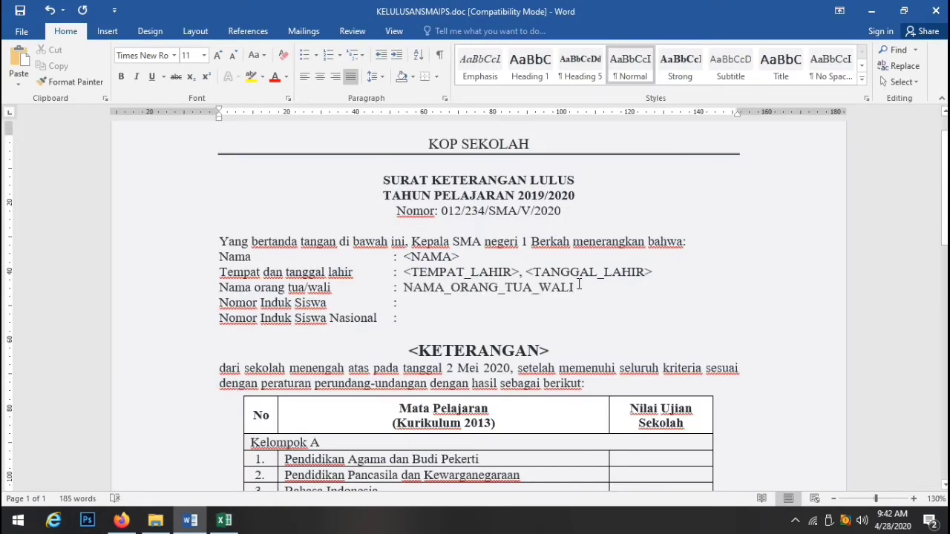
type(">")
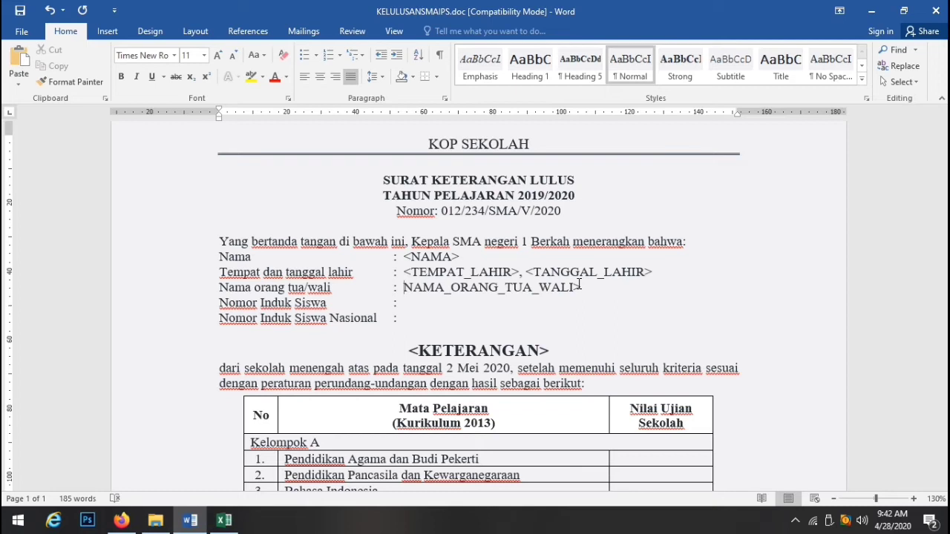
type("<")
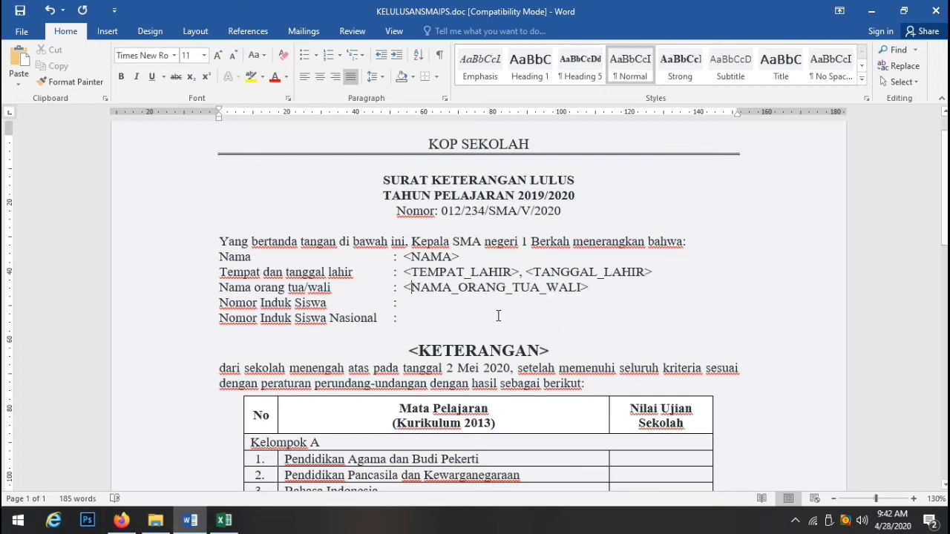
Step: Copy the NISN heading from the Excel data sheet and add it as <NISN> on the letter's Nomor Induk Siswa Nasional line
left_click(455, 303)
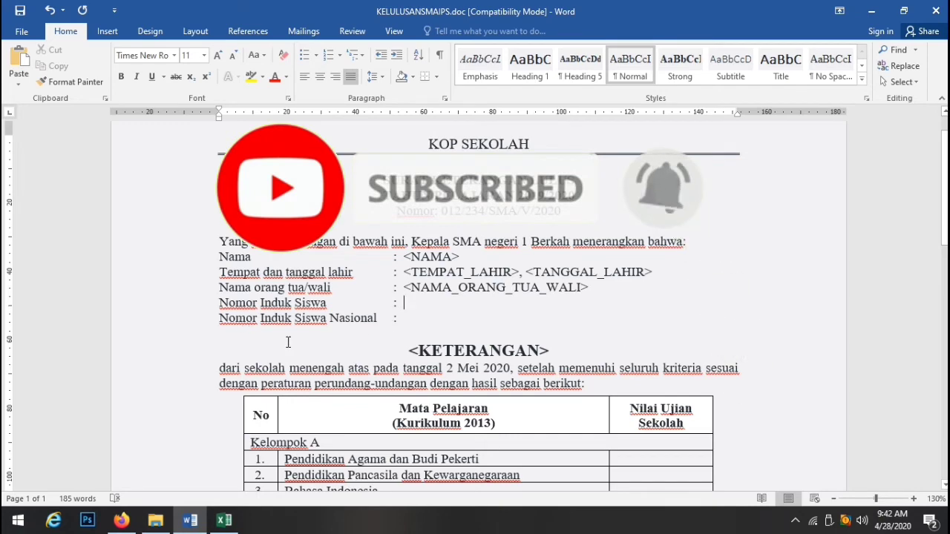
left_click(224, 520)
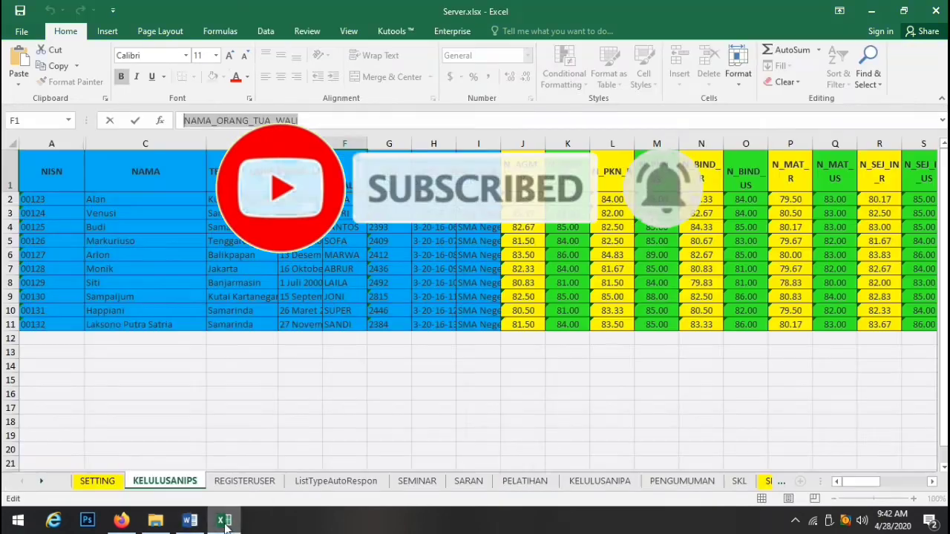
left_click(64, 174)
double_click(193, 121)
key("ctrl+c")
left_click(190, 521)
left_click(416, 322)
type("<")
key("ctrl+v")
type(">")
Step: Fill the Nomor Induk Siswa line in Word with <NIS>, copying the column heading from the Excel data sheet
left_click(224, 520)
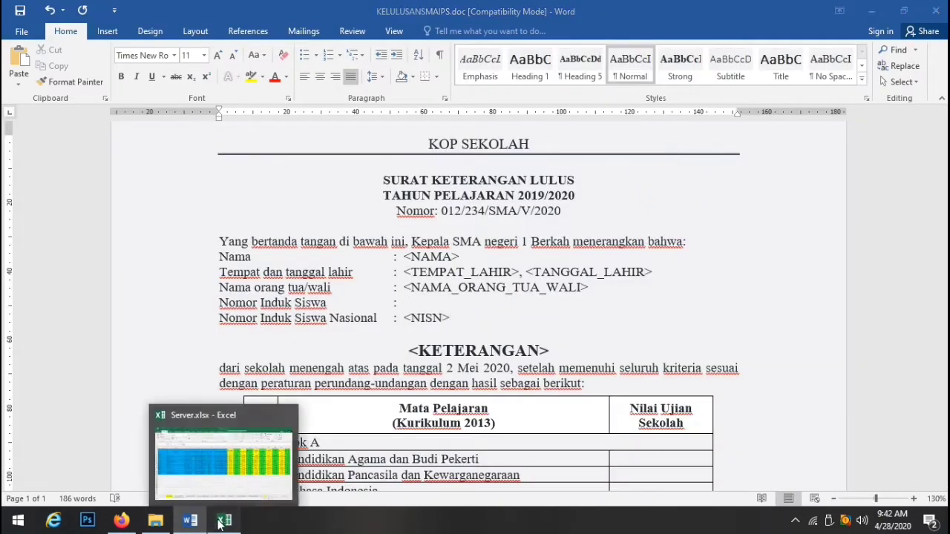
left_click(389, 172)
key("ctrl+c")
left_click(190, 520)
left_click(416, 426)
type("<")
key("ctrl+v")
type(">")
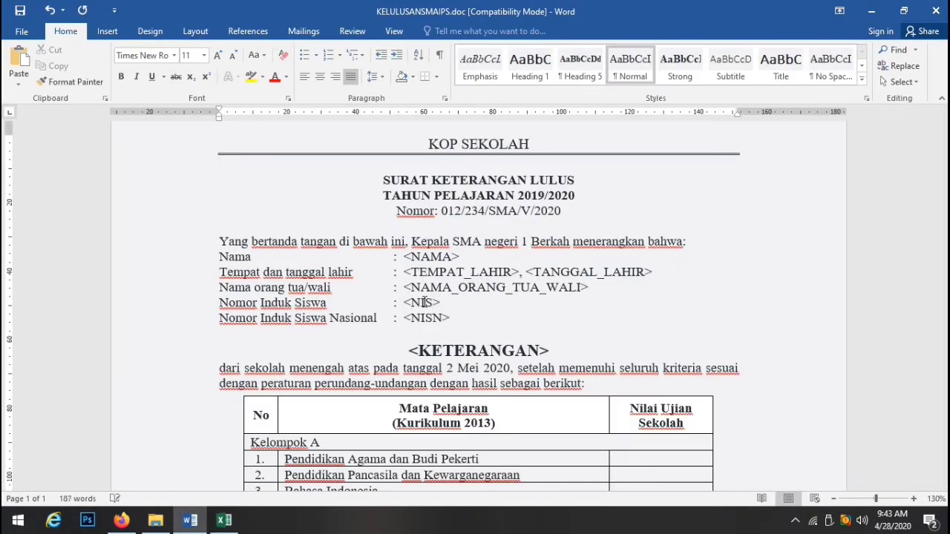
Step: Copy the N_AGM_US heading from Excel and enter <N_AGM_US> as the Nilai Ujian Sekolah for Pendidikan Agama dan Budi Pekerti
scroll(941, 294, "down", 5)
left_click(683, 317)
scroll(151, 377, "up", 3)
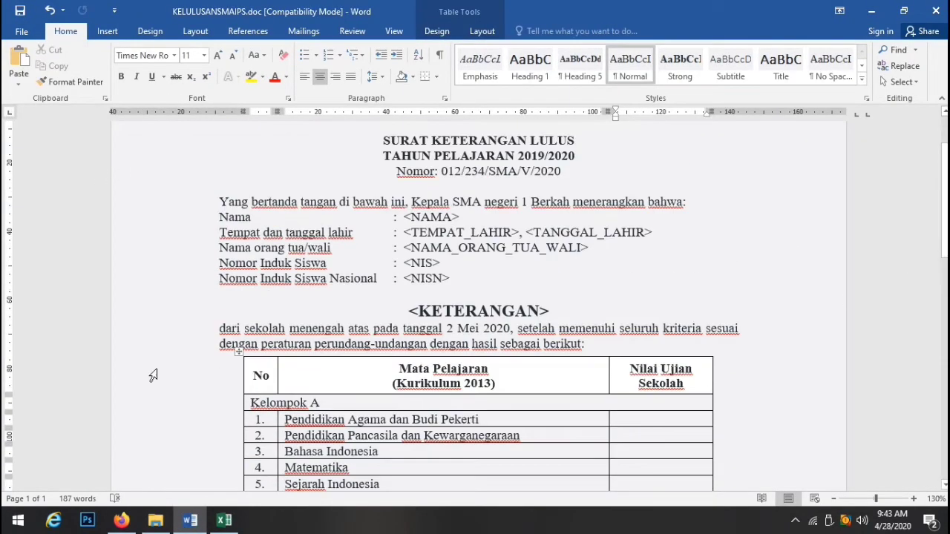
left_click(224, 520)
left_click(568, 179)
key("ctrl+c")
left_click(190, 520)
key("ctrl+v")
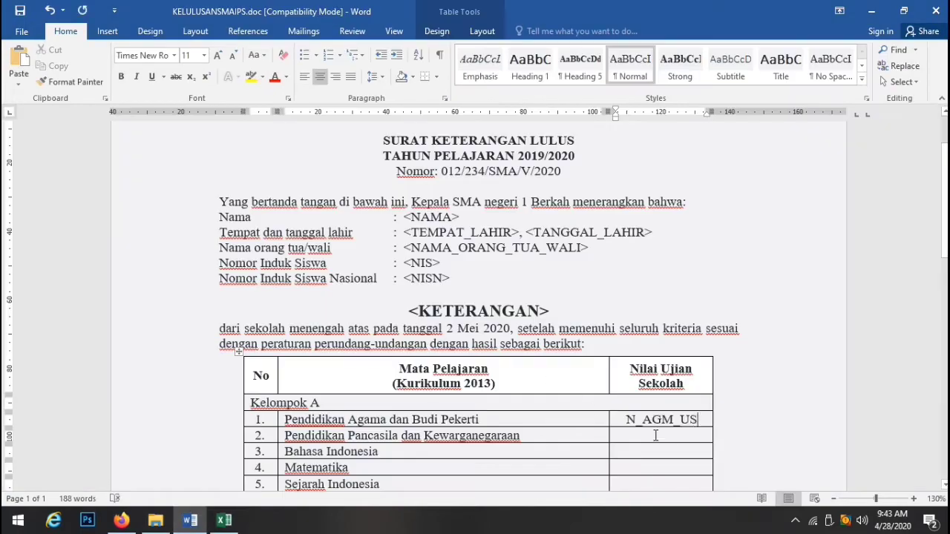
type("<>")
Step: Add empty <> brackets to the remaining Nilai Ujian Sekolah cells of Kelompok A, from Pendidikan Pancasila down to Sejarah Indonesia
key("Down")
type("<>")
key("Down")
type("<>")
key("Down")
type("<>")
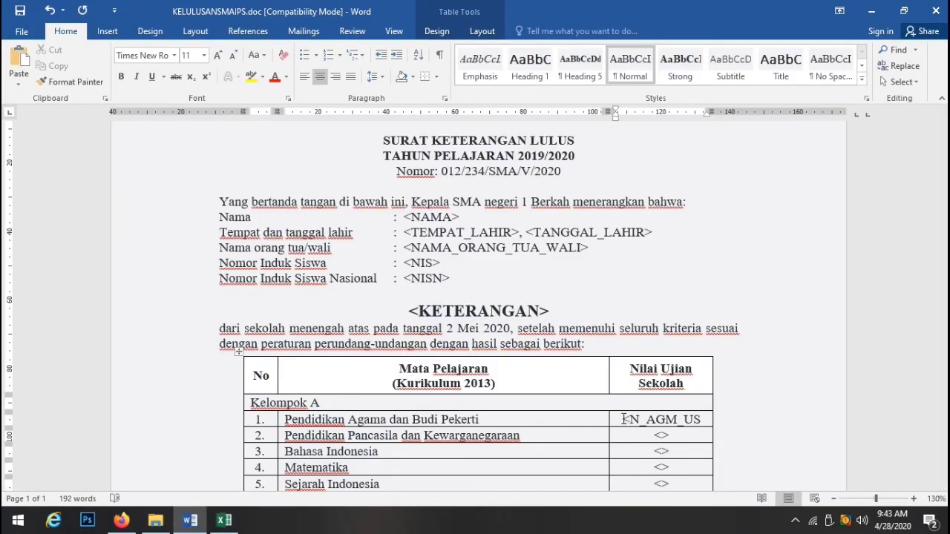
Step: Copy the N_PKN_US heading from Excel into the brackets of the Pendidikan Pancasila dan Kewarganegaraan score cell in Word
left_click(663, 437)
left_click(224, 520)
left_click(657, 169)
left_click_drag(322, 118, 183, 120)
key("ctrl+c")
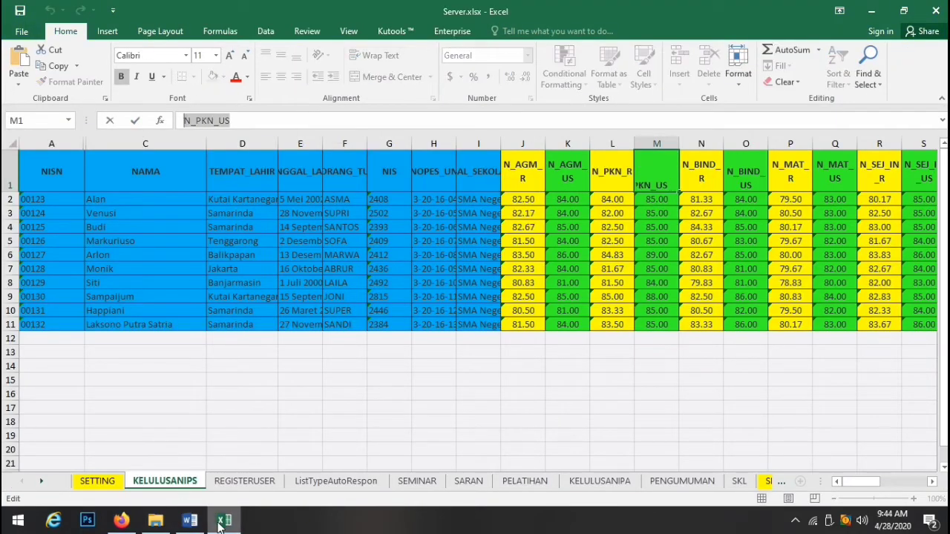
left_click(190, 520)
key("ctrl+v")
Step: Complete the Bahasa Indonesia score cell in Word as <N_BIND_US>, copying the heading from the Excel data sheet
left_click(662, 452)
left_click(224, 520)
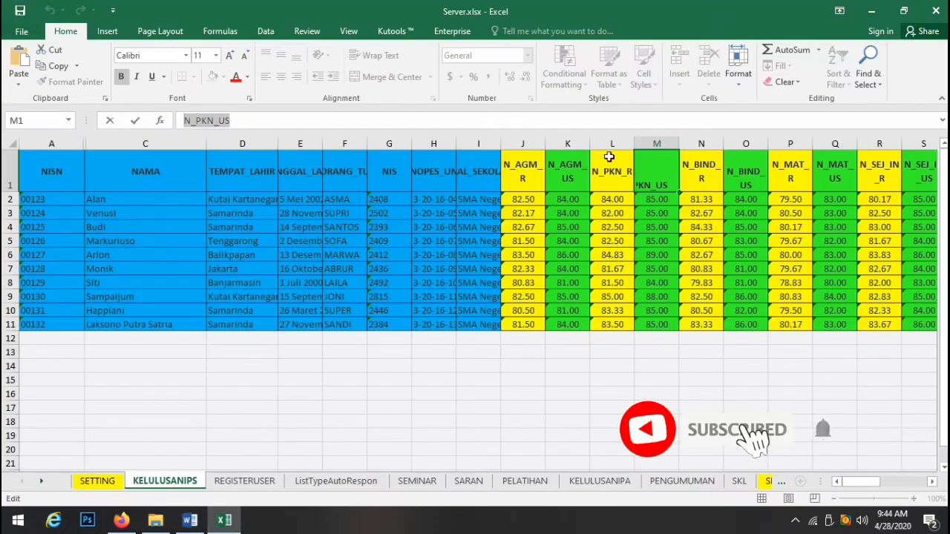
left_click(745, 170)
left_click_drag(261, 121, 183, 120)
key("ctrl+c")
left_click(190, 521)
key("ctrl+v")
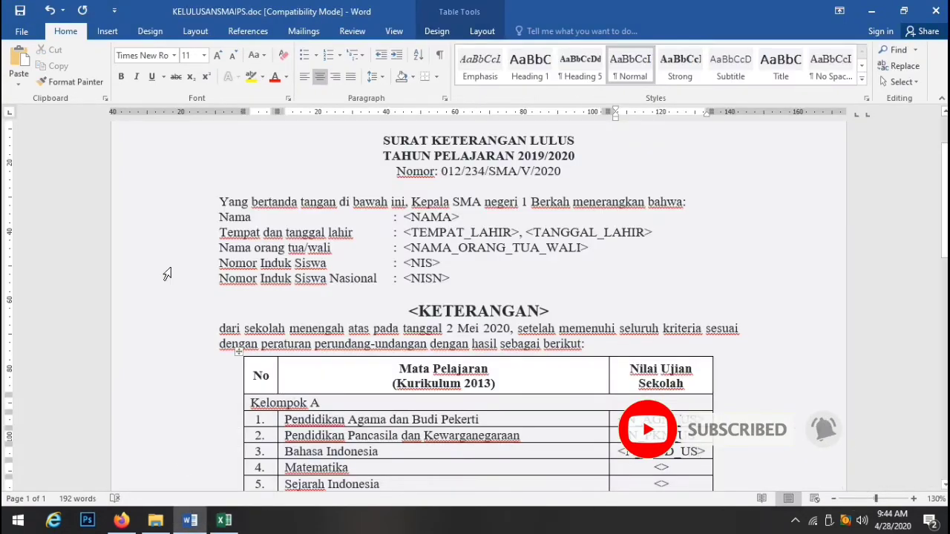
Step: Complete the Matematika score cell in Word as <N_MAT_US>, copying the heading from the Excel data sheet
left_click(224, 520)
left_click(835, 165)
left_click_drag(231, 120, 183, 120)
key("ctrl+c")
left_click(190, 520)
key("ctrl+v")
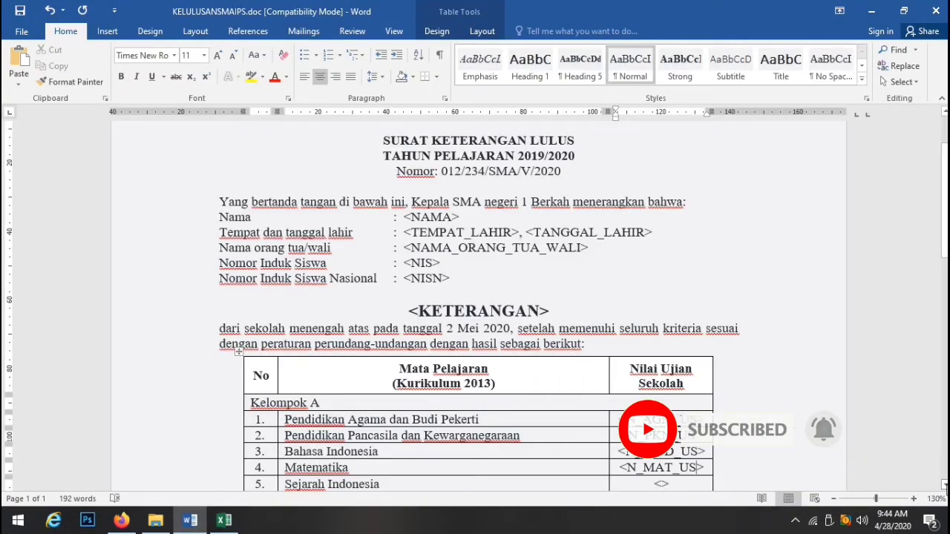
Step: Copy the Sejarah Indonesia school-exam column heading from Excel into the brackets of that subject's score cell in Word
scroll(180, 121, "down", 1)
left_click(224, 521)
left_click(837, 169)
left_click_drag(245, 121, 182, 121)
key("ctrl+c")
left_click(190, 520)
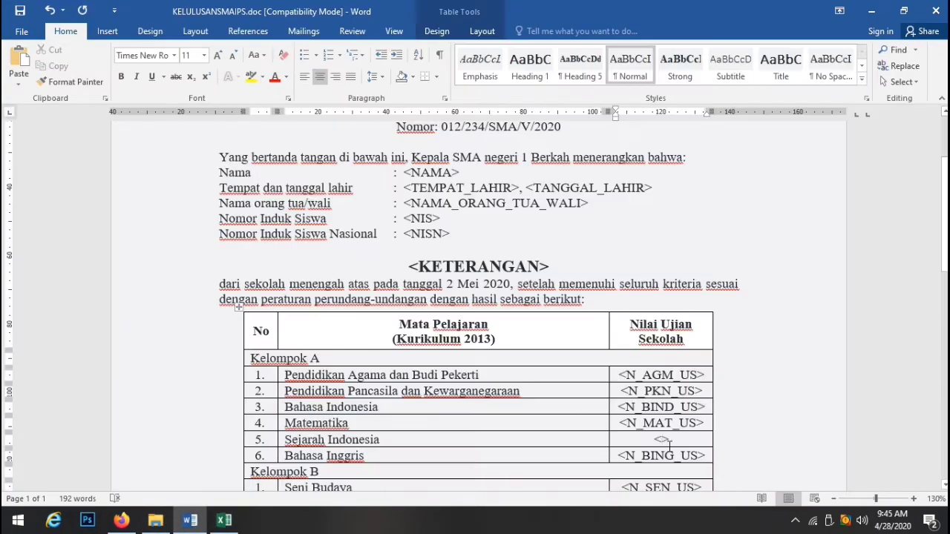
key("ctrl+v")
Step: Close the KELULUSANSMAIPS.doc letter and save its changes
mouse_move(945, 222)
left_mouse_down()
mouse_move(945, 369)
mouse_move(946, 187)
left_mouse_up()
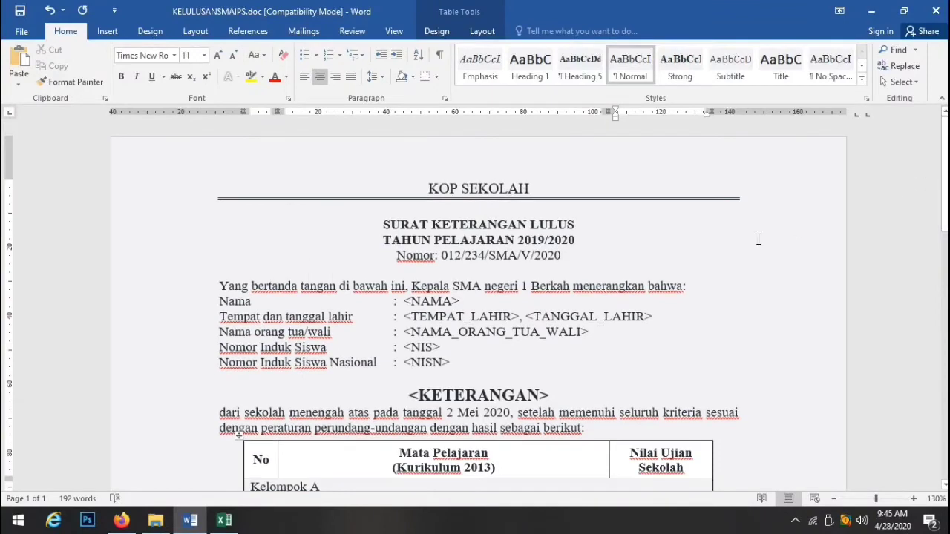
left_click(944, 7)
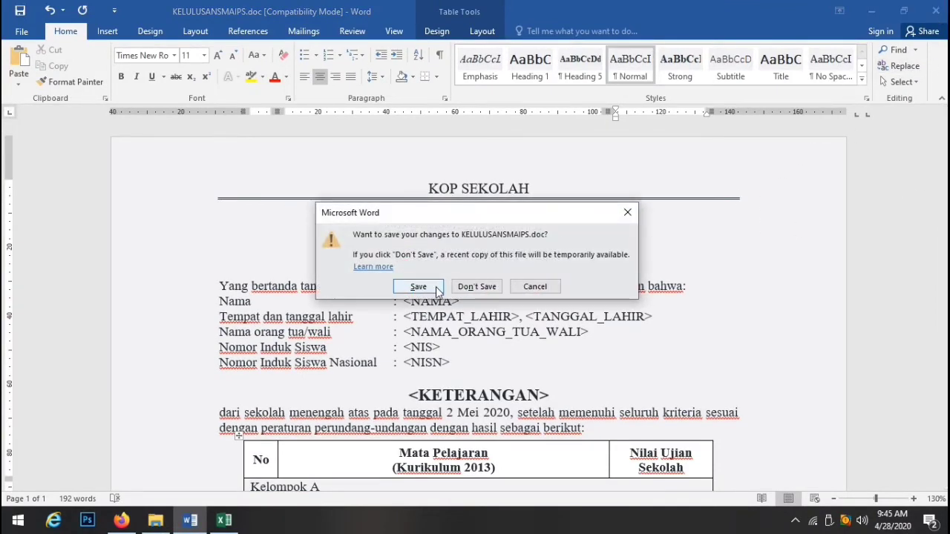
left_click(434, 288)
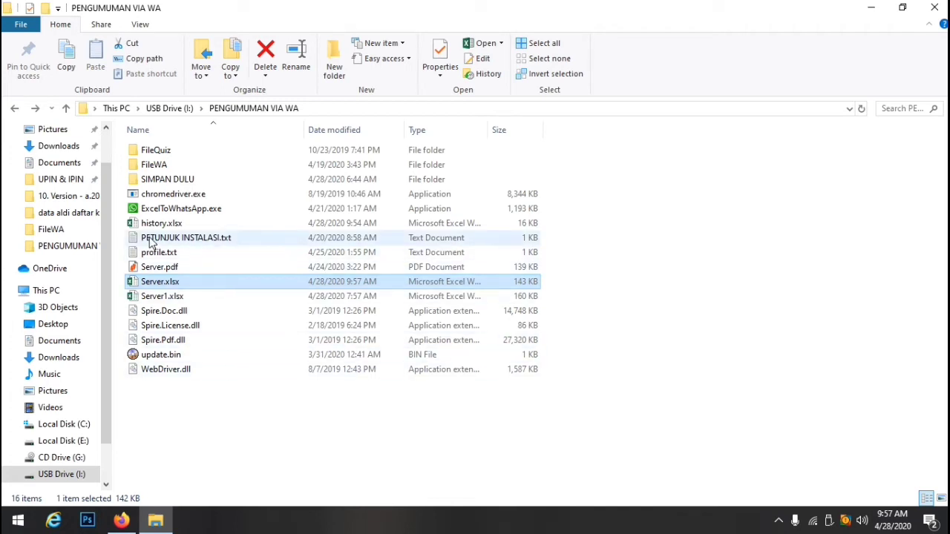
Step: Launch ExcelToWhatsApp.exe from the PENGUMUMAN VIA WA folder and dismiss Chrome's offer to restore pages
left_click(158, 211)
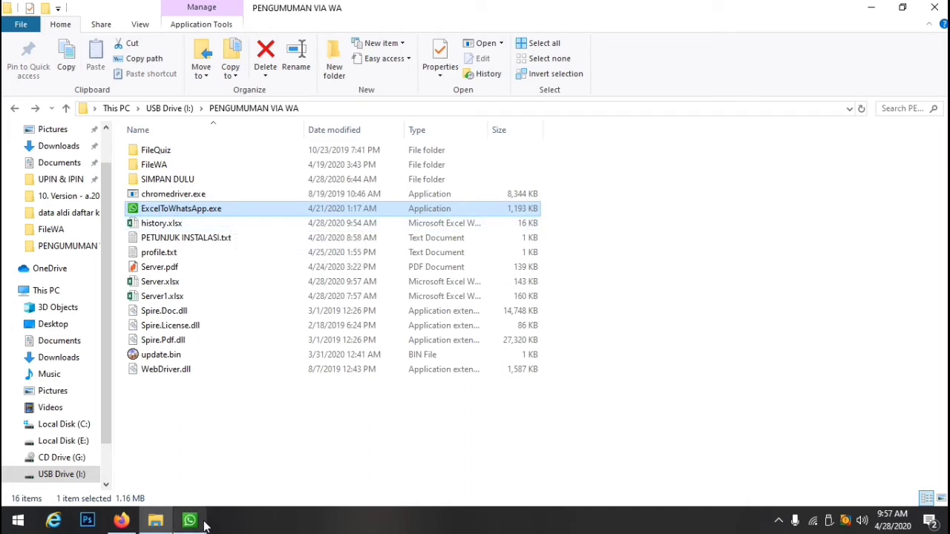
mouse_move(197, 523)
mouse_move(237, 463)
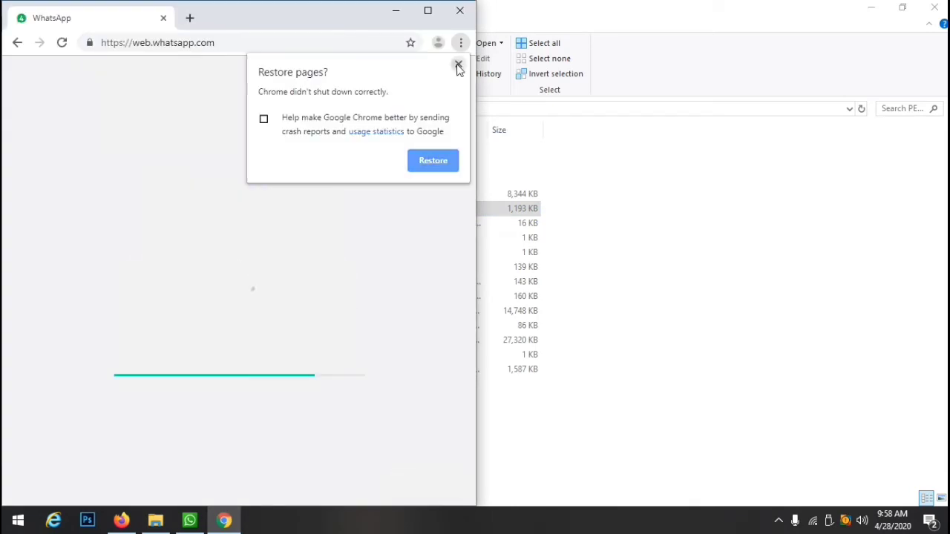
left_click(458, 65)
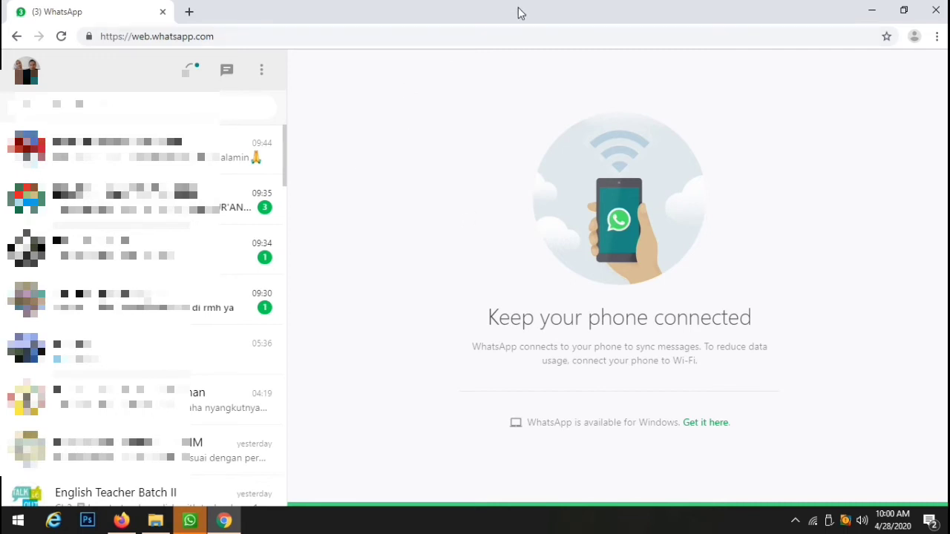
Step: Arrange the server's WhatsApp Web window in Chrome side by side with the student's WhatsApp window in Firefox
double_click(469, 21)
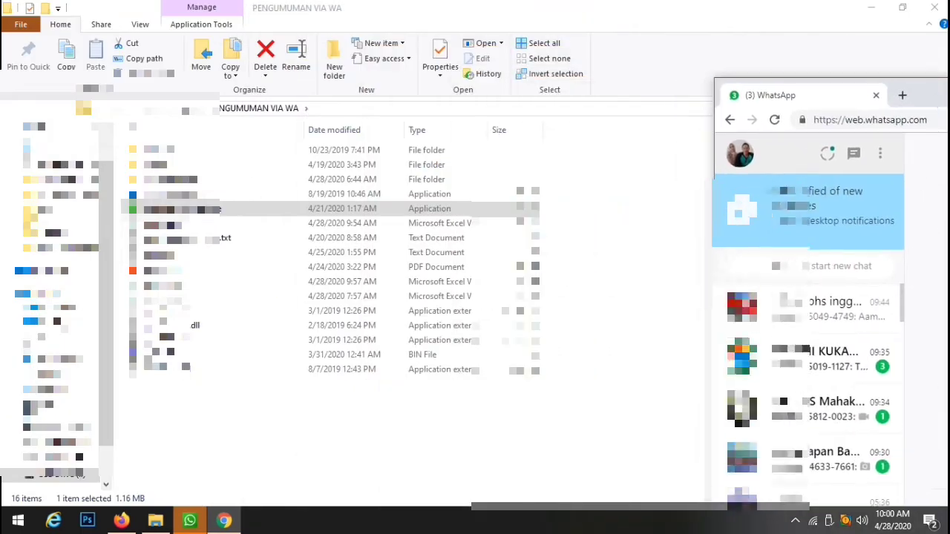
mouse_move(947, 95)
left_mouse_down()
mouse_move(947, 64)
mouse_move(875, 72)
mouse_move(948, 106)
left_mouse_up()
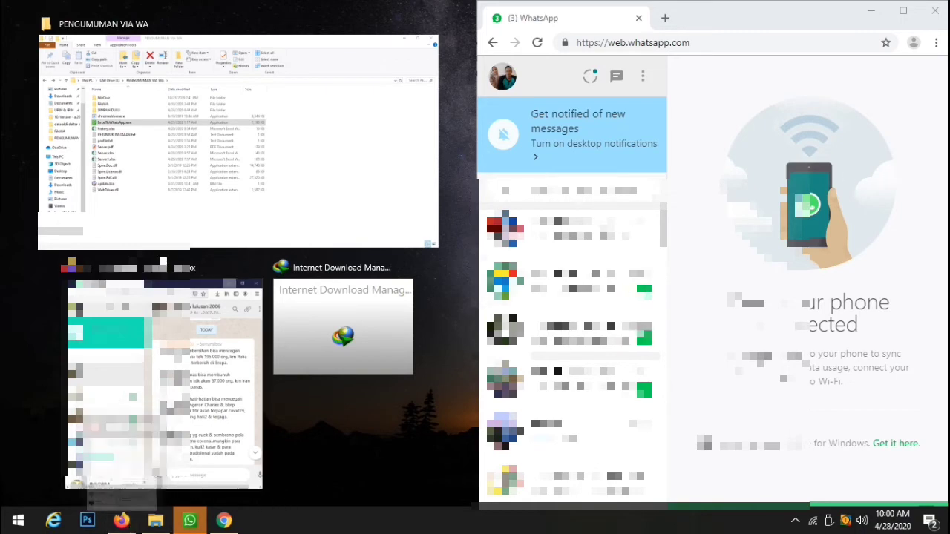
left_click(141, 401)
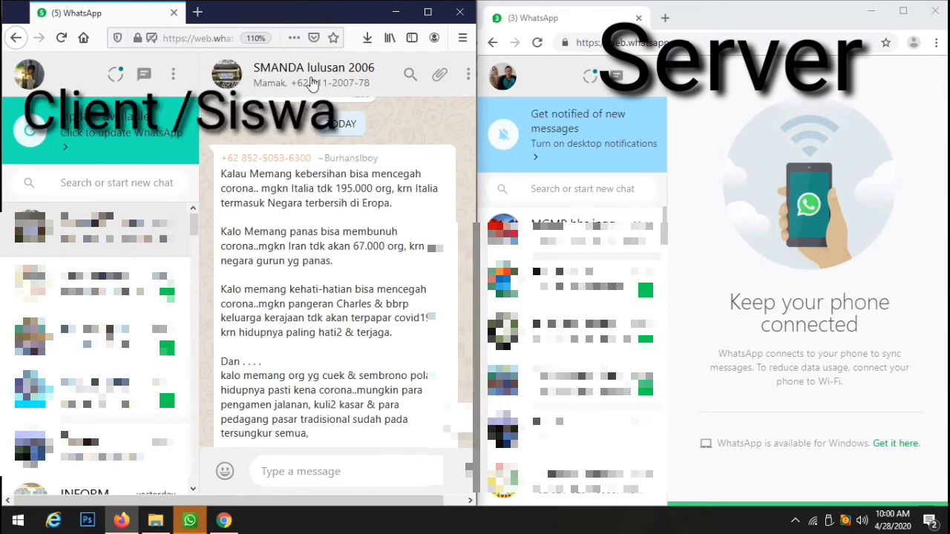
Step: From the student's WhatsApp, send PENGUMUMANIPS# followed by a student's NISN to the server contact, and open the incoming chat on the server
left_click(144, 75)
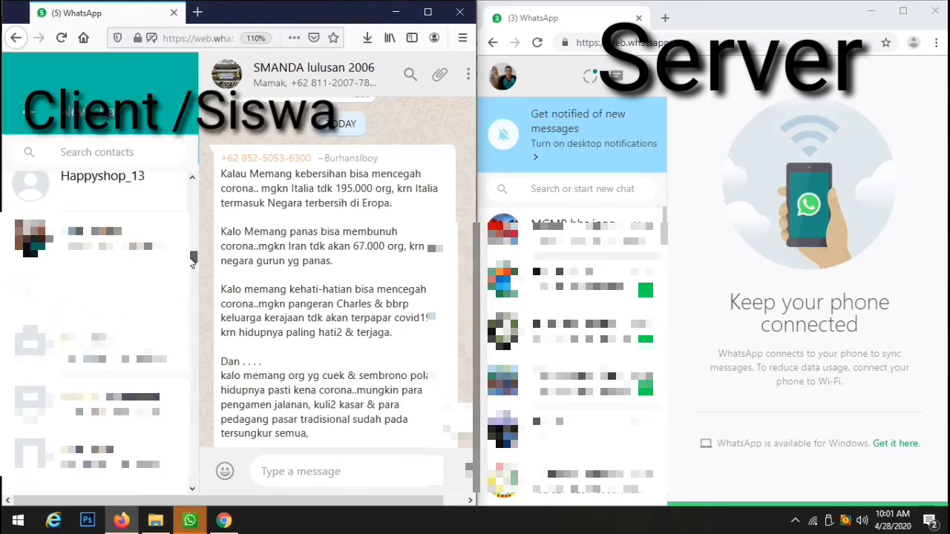
left_click(89, 239)
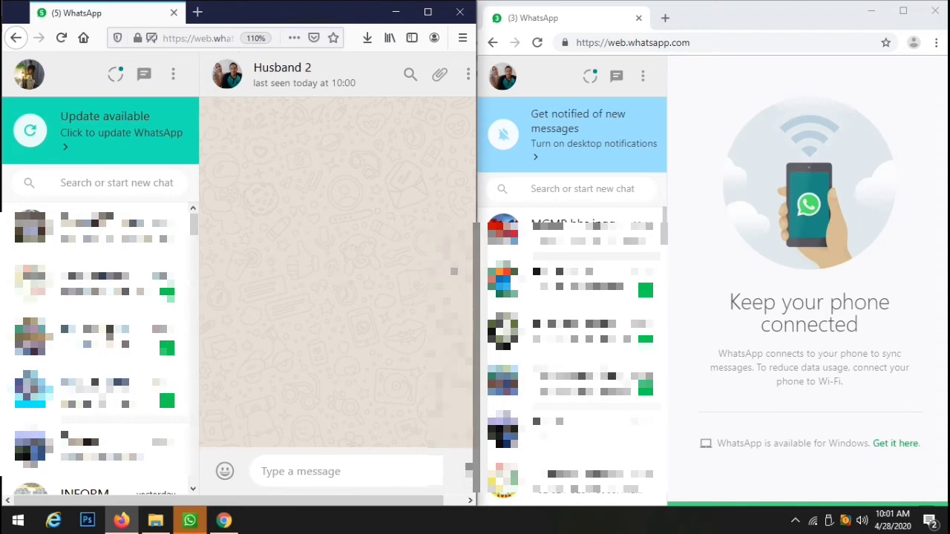
type("pe")
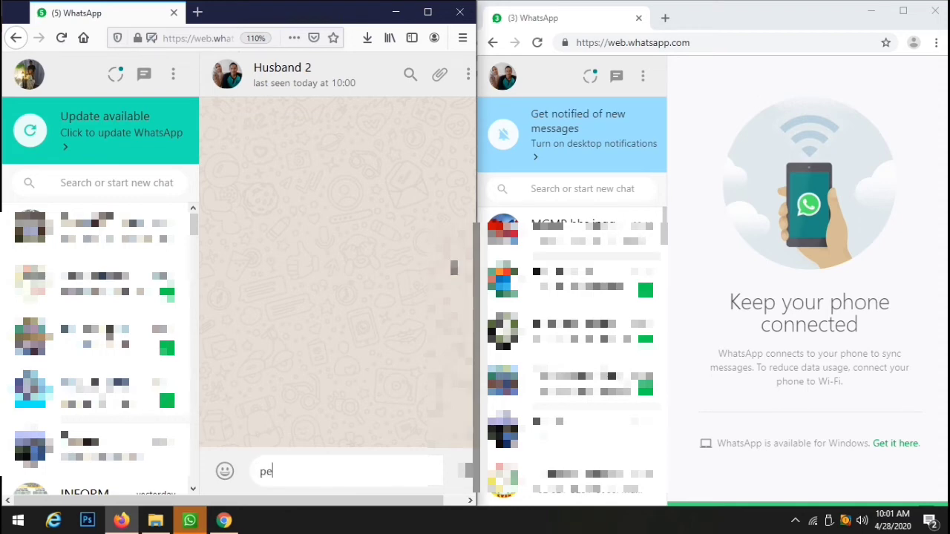
key("BackSpace")
key("BackSpace")
type("PENGUMUMANI")
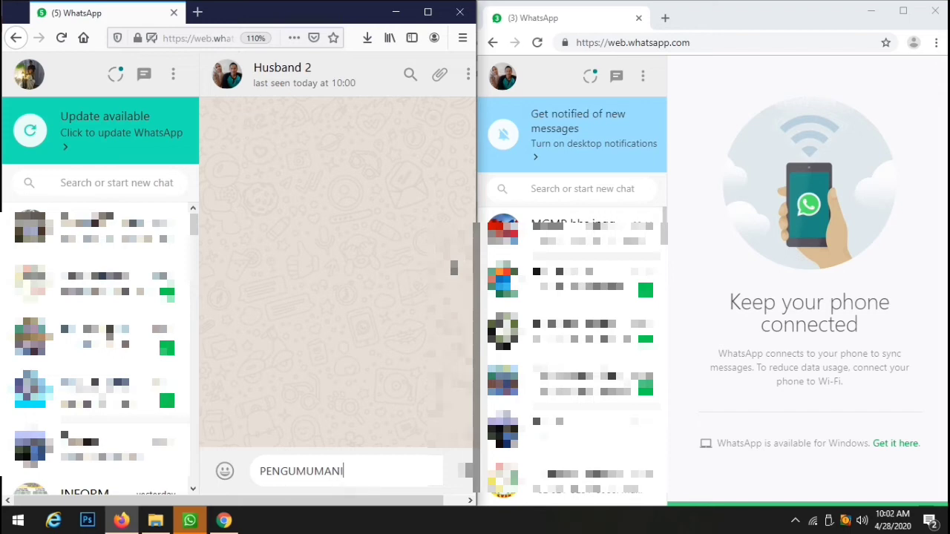
type("PS#00125")
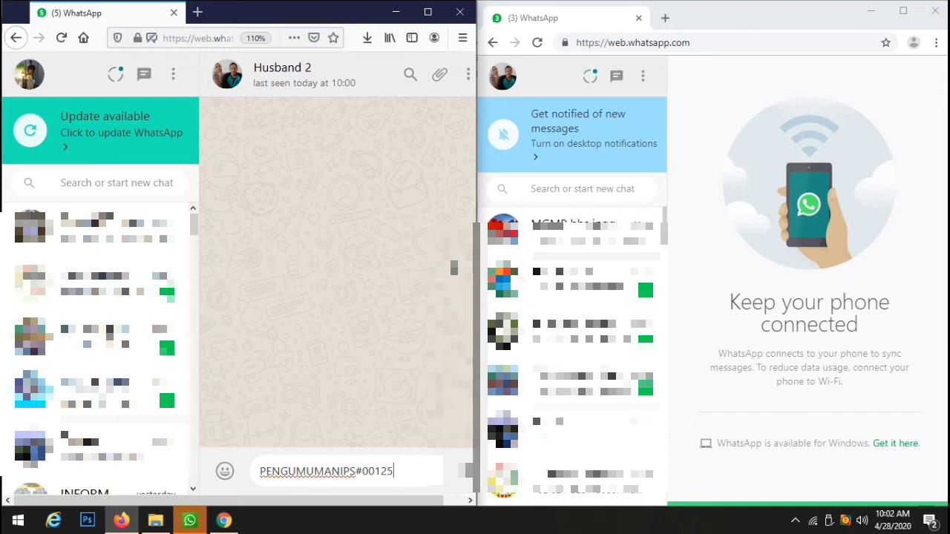
key("Return")
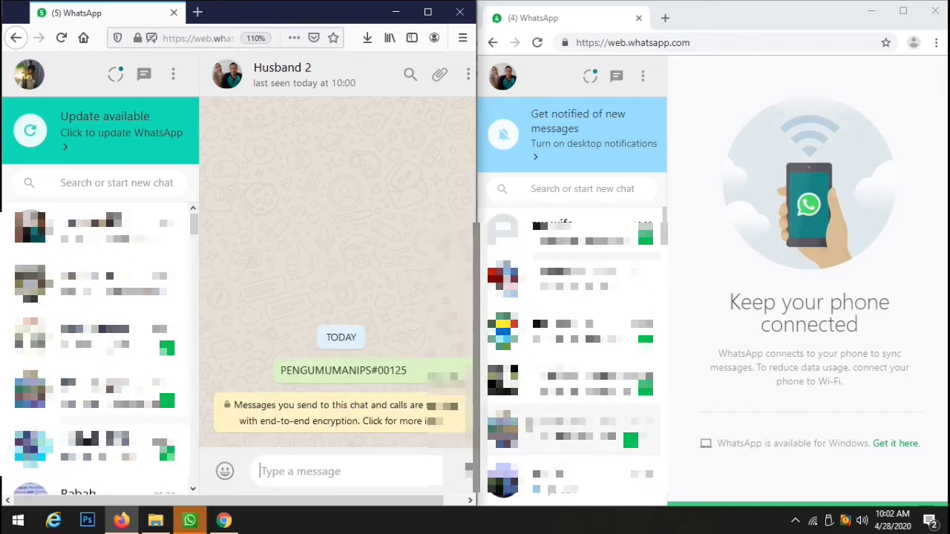
left_click(572, 232)
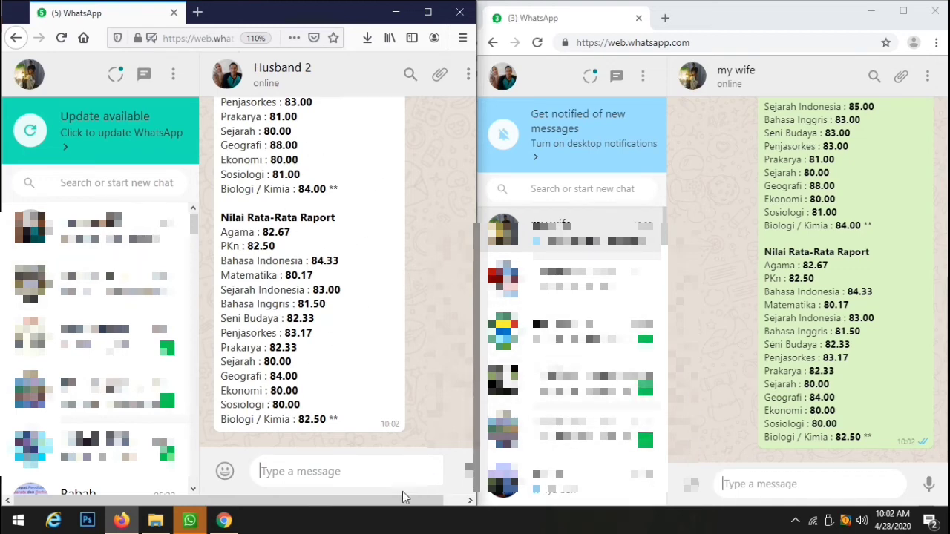
Step: From the student's WhatsApp, send the server contact SKLIPS# followed by the same student's NISN to request the graduation letter
left_click(346, 469)
type("S")
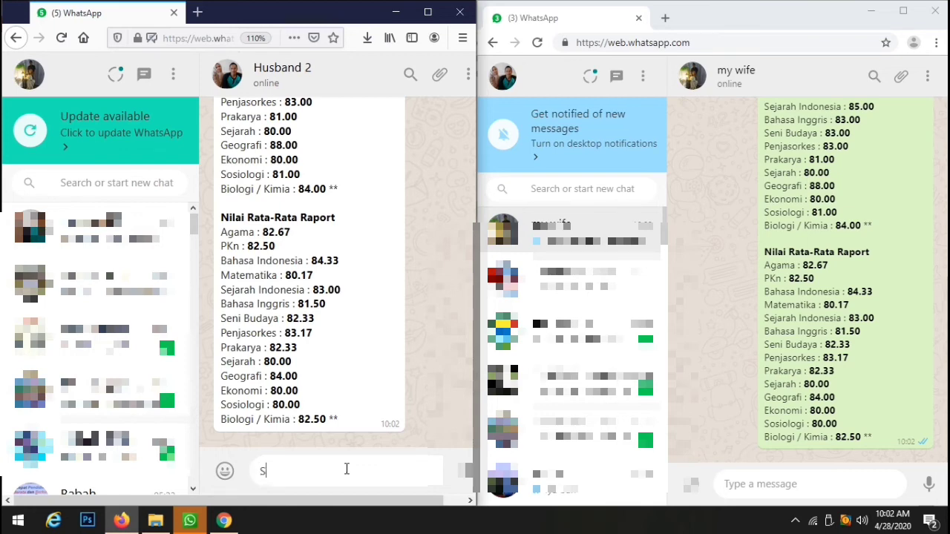
type("KL")
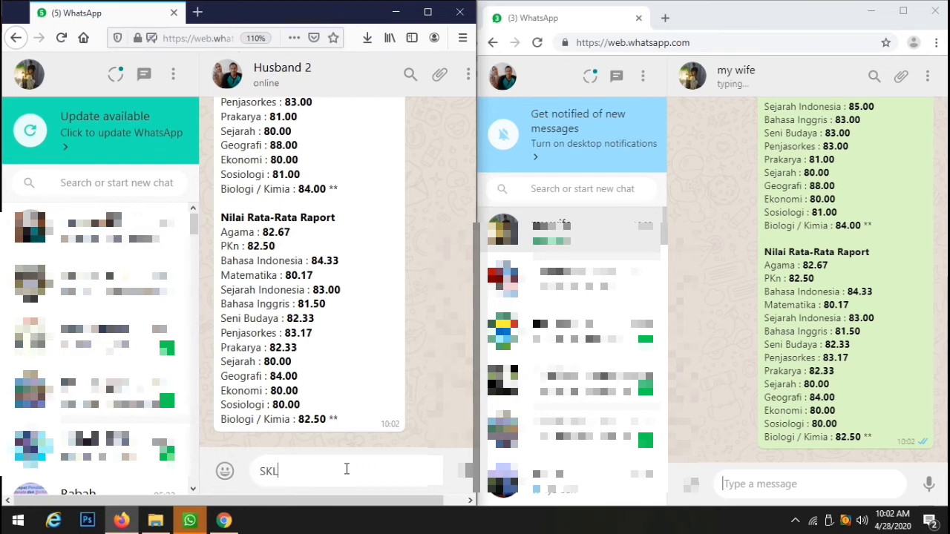
type("#")
type("I")
key("BackSpace")
type("PS#")
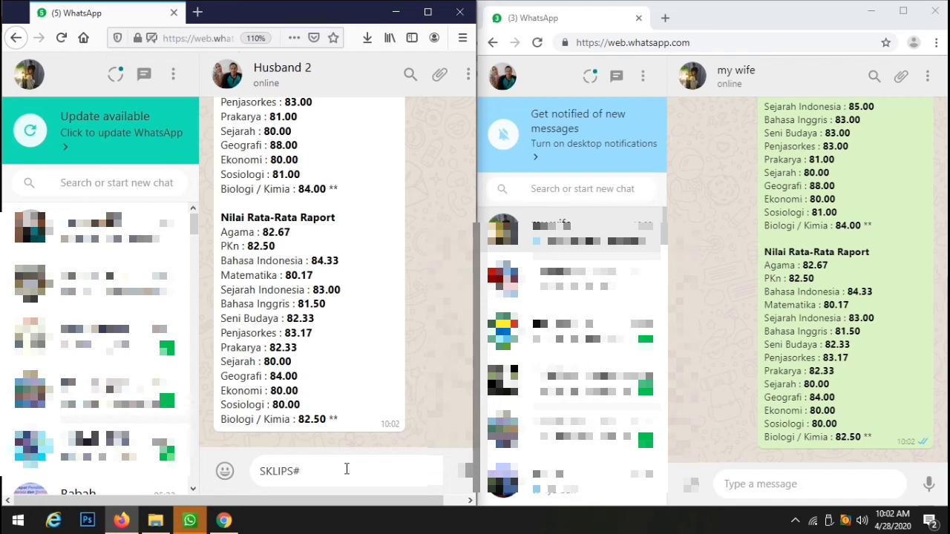
type("00125")
key("Return")
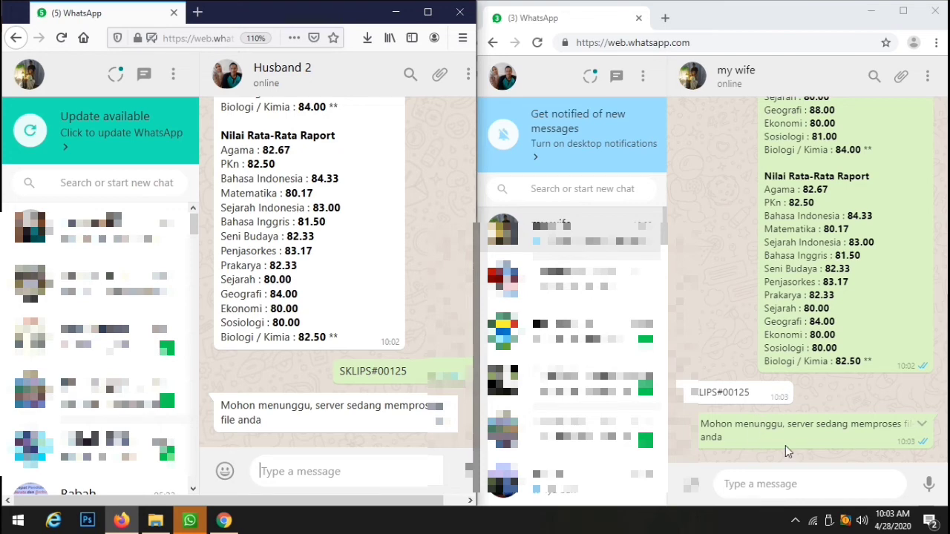
Step: In the server's chat with the student, paste the generated PDF graduation letter and send it
left_click(777, 481)
key("ctrl+v")
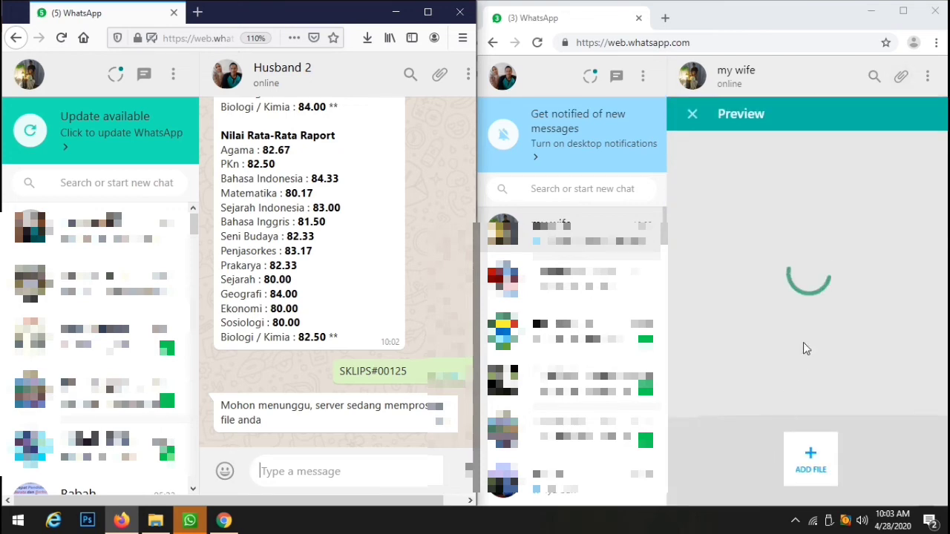
key("Return")
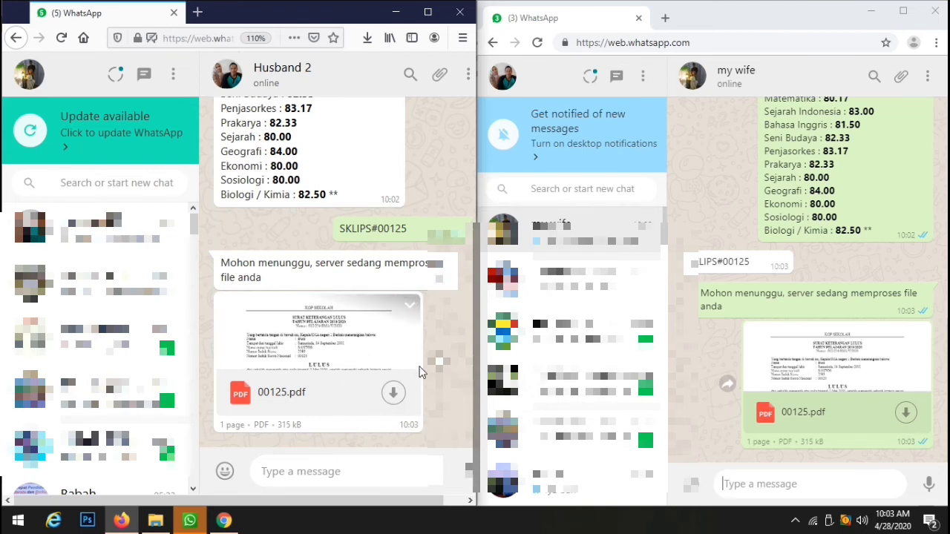
Step: Download the received PDF letter from the student's chat and open the downloaded file
left_click(392, 395)
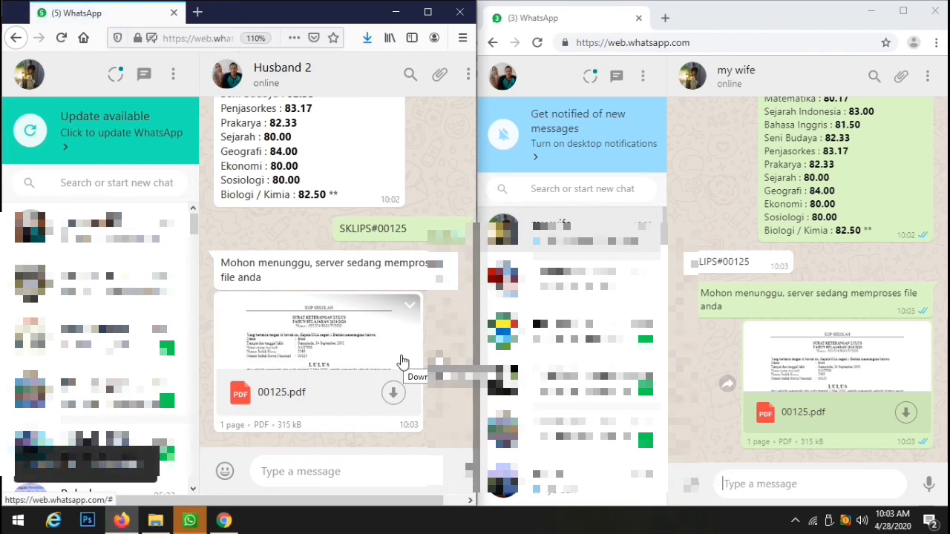
left_click(367, 38)
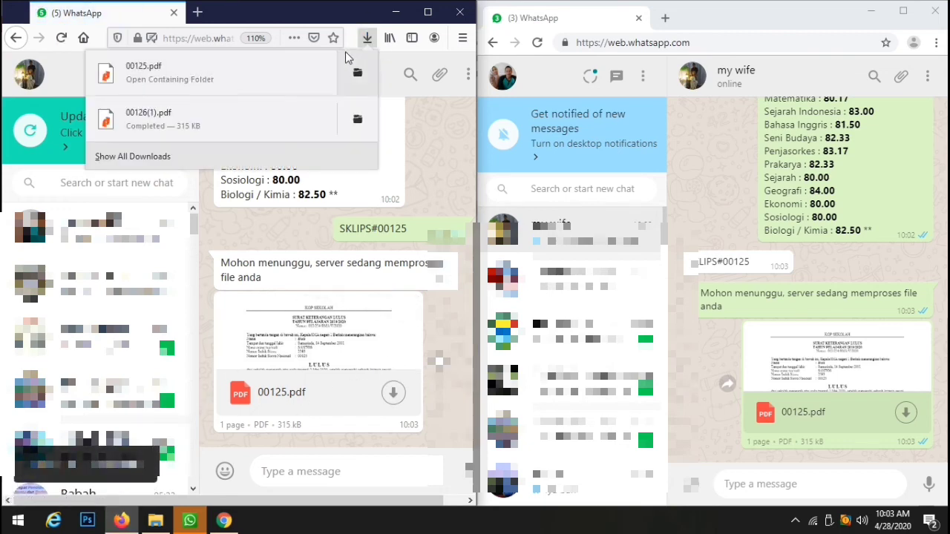
left_click(167, 76)
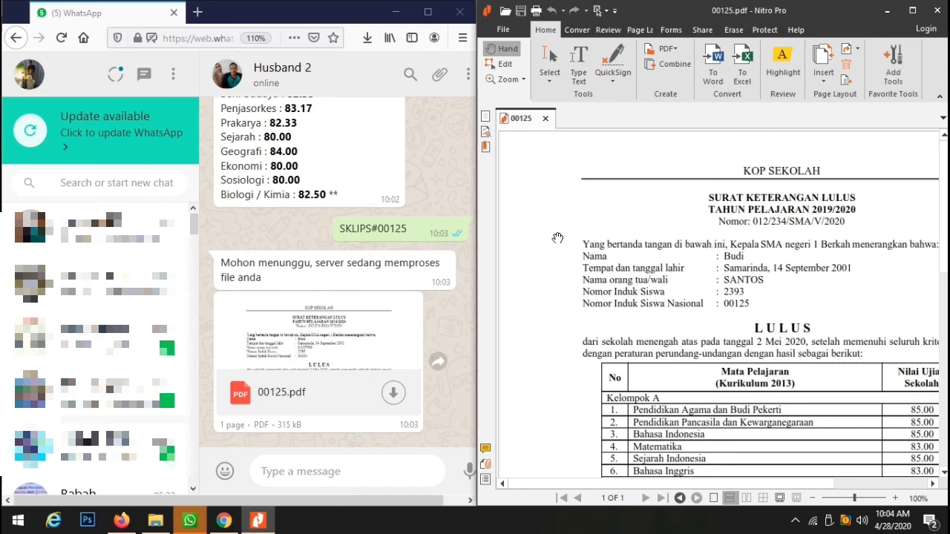
Step: Enlarge the PDF letter to 200% and compare its student identity details with those in the WhatsApp announcement message
scroll(606, 239, "up", 2)
scroll(711, 304, "up", 1)
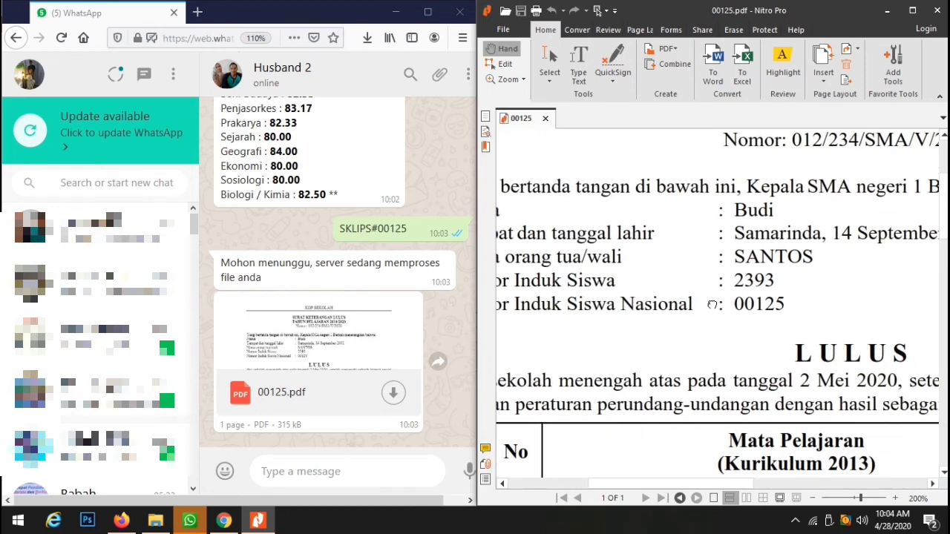
left_click_drag(711, 304, 635, 279)
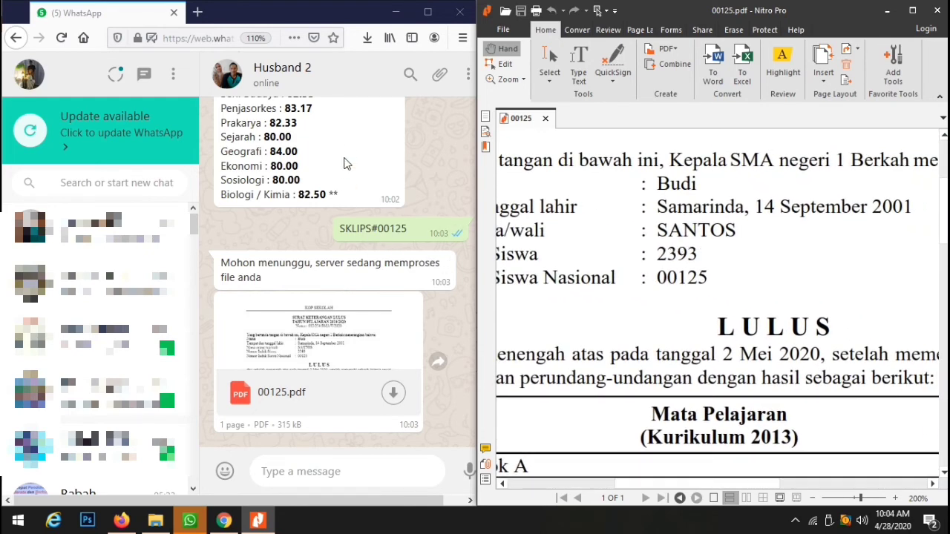
left_click_drag(346, 145, 350, 170)
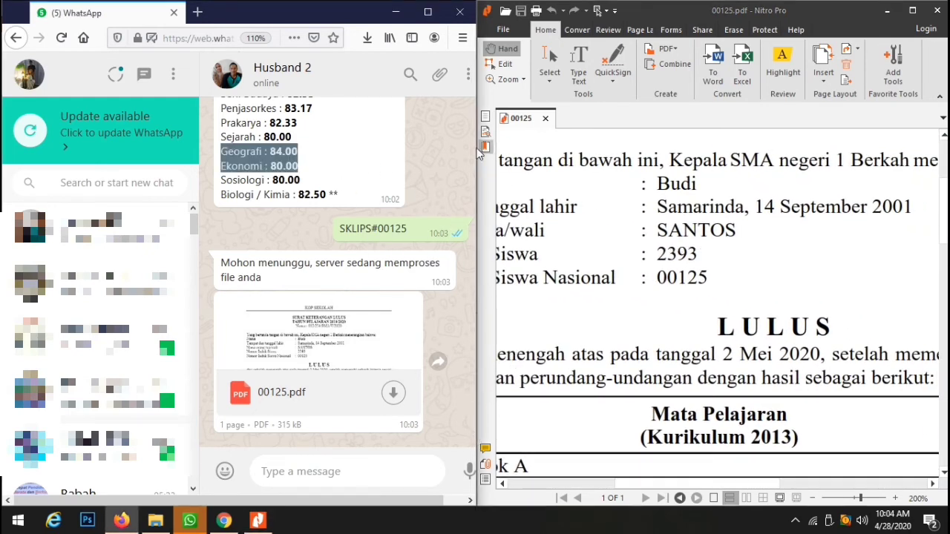
left_click(452, 144)
scroll(450, 359, "up", 10)
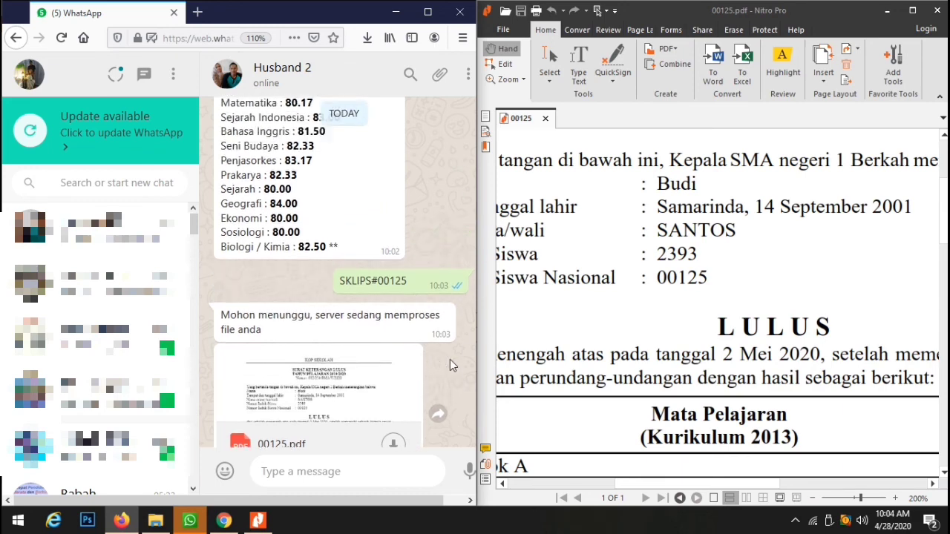
scroll(450, 355, "up", 3)
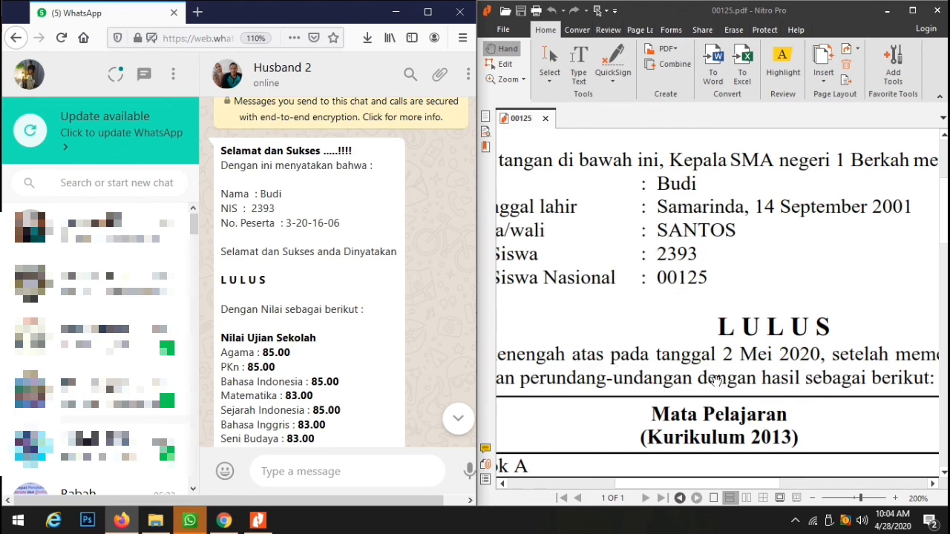
Step: Compare the Nilai Ujian Sekolah scores in the PDF letter with the announcement message, and dismiss the accidental reply to the PDF
scroll(563, 426, "down", 5)
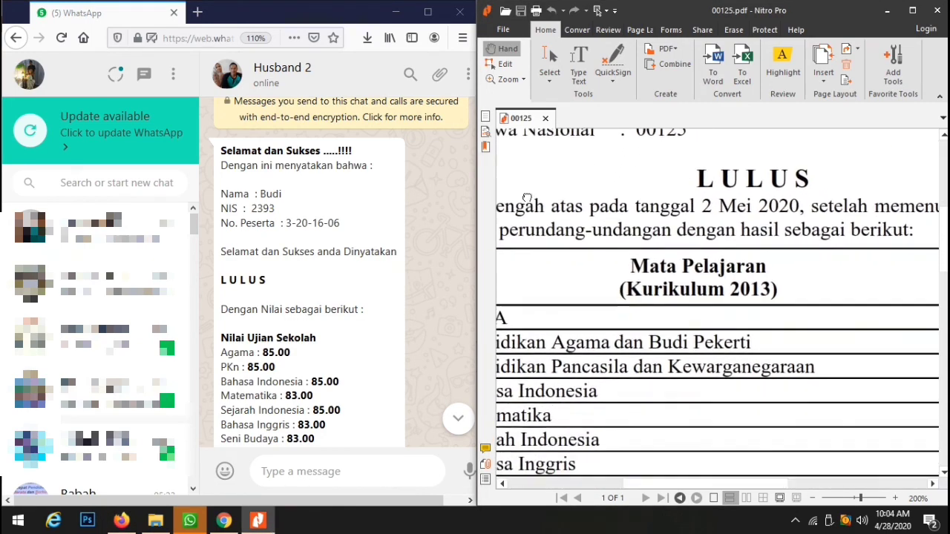
scroll(714, 245, "right", 3)
left_click_drag(715, 246, 680, 230)
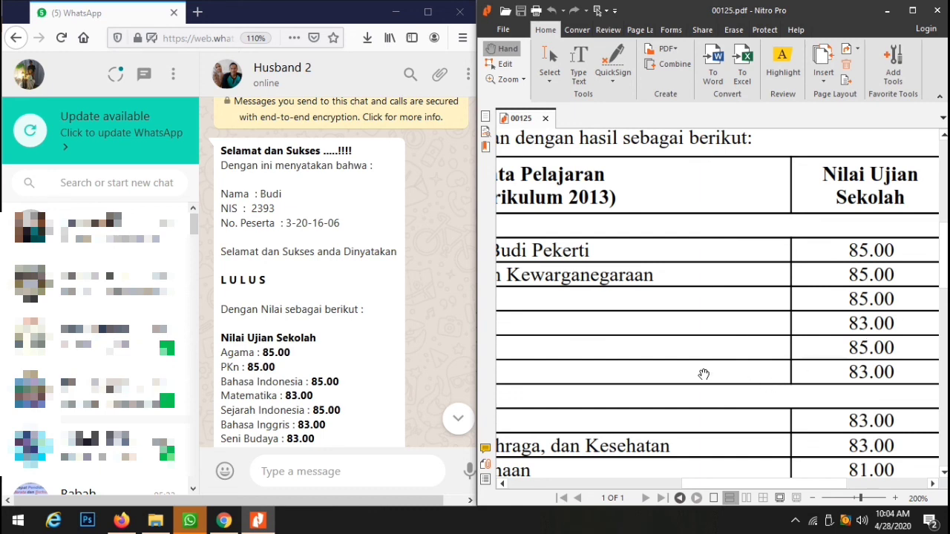
left_click_drag(694, 387, 685, 304)
triple_click(372, 391)
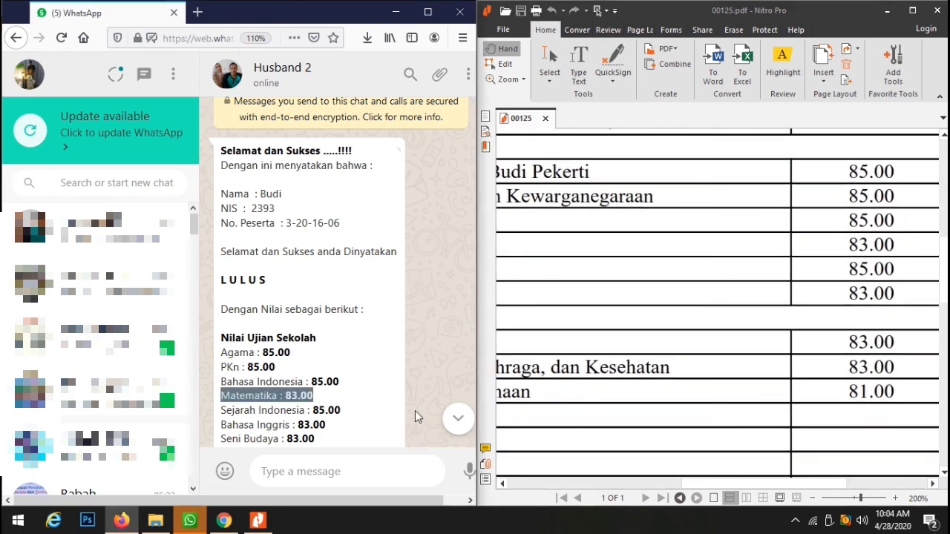
left_click(459, 421)
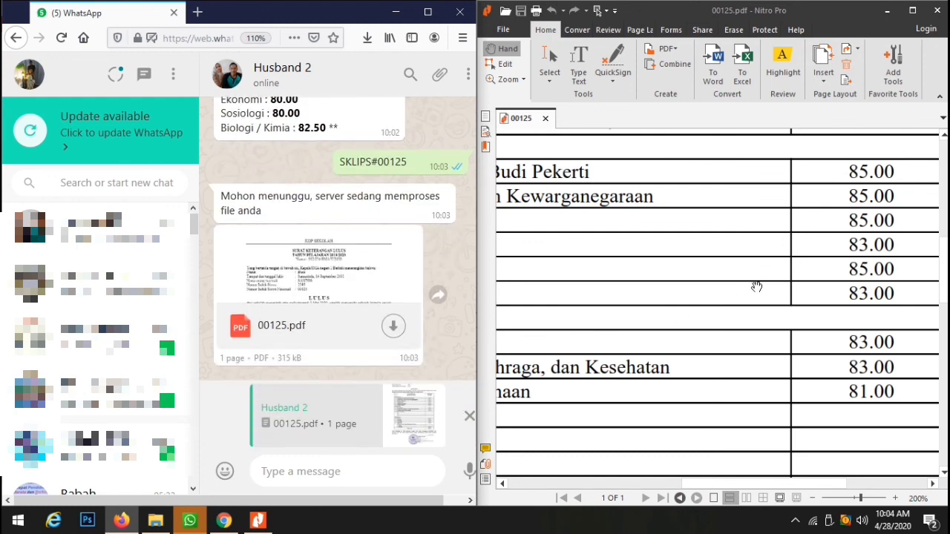
left_click_drag(861, 312, 836, 235)
left_click(468, 415)
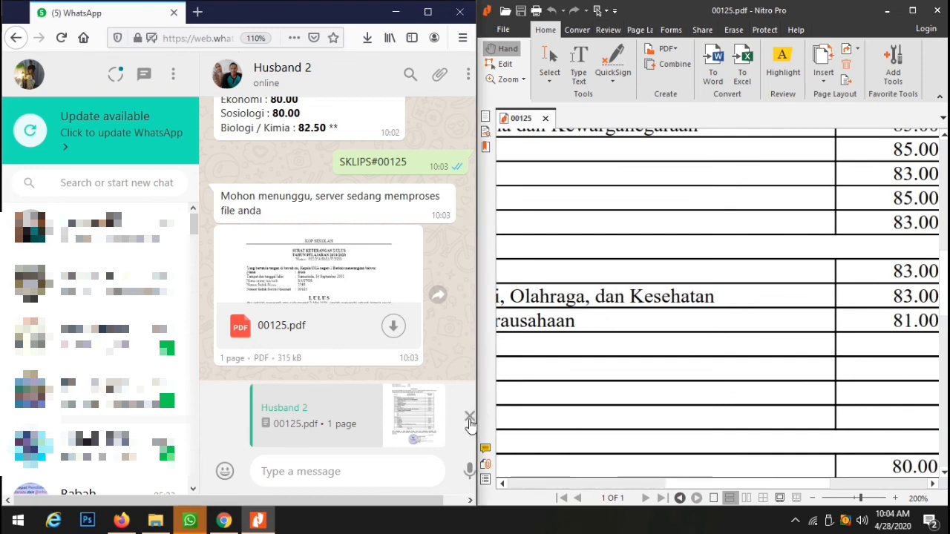